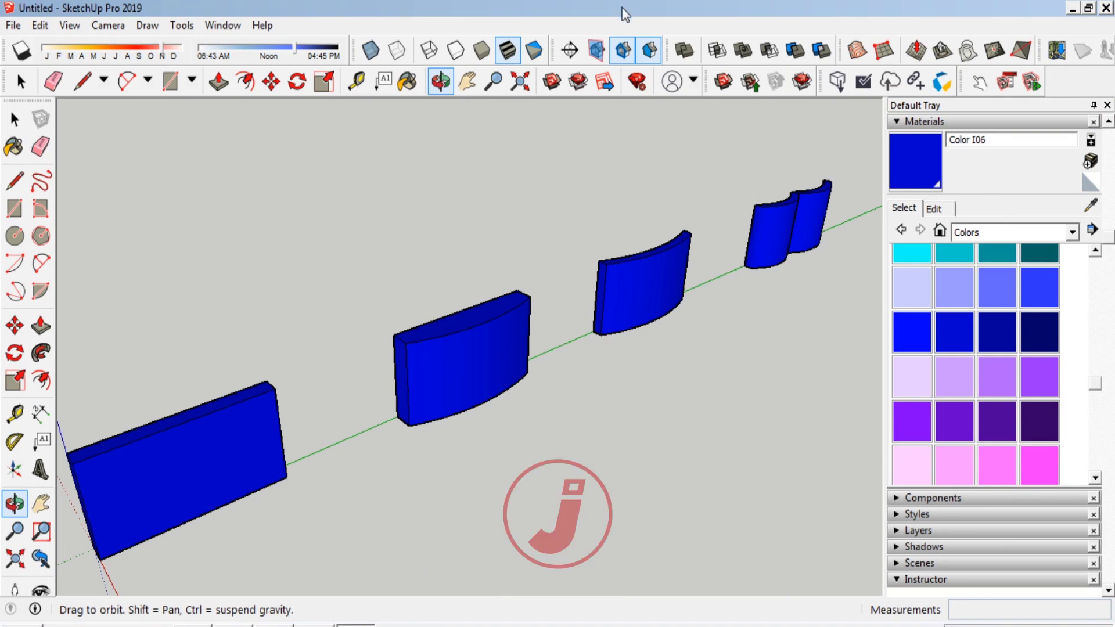
Orbit and zoom around the row of curved, wavy and flat panels to face the flat panel
{"action": "left_click_drag", "start_coordinate": [524, 336], "coordinate": [523, 386]}
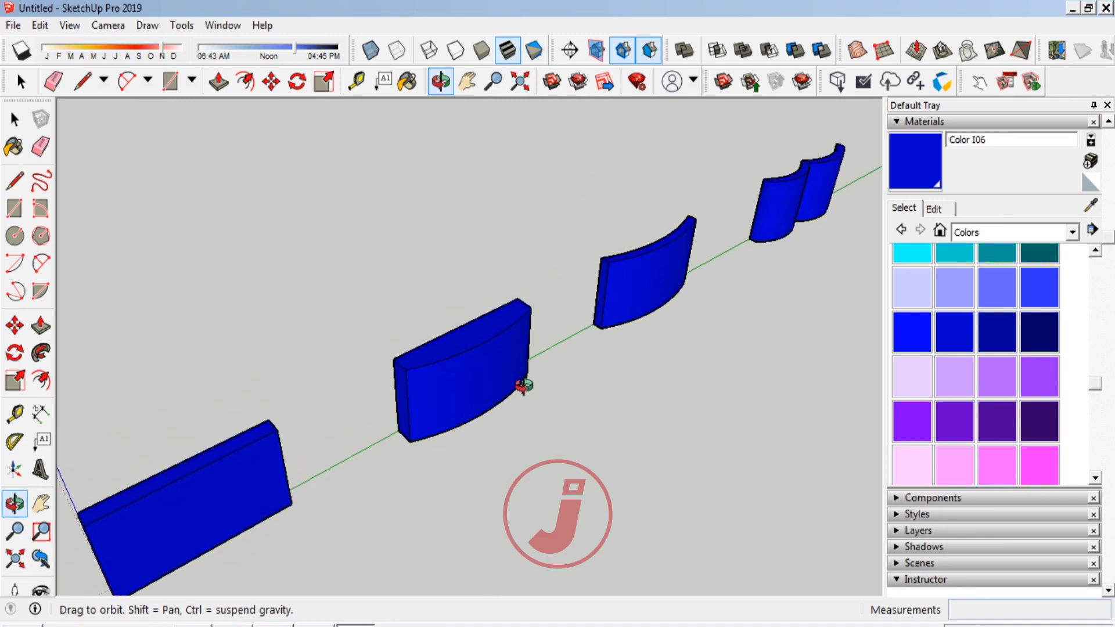
{"action": "mouse_move", "coordinate": [557, 326]}
{"action": "left_mouse_down"}
{"action": "mouse_move", "coordinate": [393, 461]}
{"action": "mouse_move", "coordinate": [242, 472]}
{"action": "mouse_move", "coordinate": [339, 403]}
{"action": "mouse_move", "coordinate": [228, 428]}
{"action": "mouse_move", "coordinate": [366, 351]}
{"action": "mouse_move", "coordinate": [602, 276]}
{"action": "mouse_move", "coordinate": [387, 320]}
{"action": "mouse_move", "coordinate": [336, 319]}
{"action": "mouse_move", "coordinate": [256, 349]}
{"action": "mouse_move", "coordinate": [298, 351]}
{"action": "mouse_move", "coordinate": [244, 395]}
{"action": "mouse_move", "coordinate": [311, 361]}
{"action": "mouse_move", "coordinate": [552, 317]}
{"action": "mouse_move", "coordinate": [222, 315]}
{"action": "mouse_move", "coordinate": [630, 298]}
{"action": "mouse_move", "coordinate": [209, 319]}
{"action": "mouse_move", "coordinate": [287, 339]}
{"action": "mouse_move", "coordinate": [521, 336]}
{"action": "mouse_move", "coordinate": [316, 405]}
{"action": "mouse_move", "coordinate": [604, 465]}
{"action": "mouse_move", "coordinate": [660, 445]}
{"action": "mouse_move", "coordinate": [490, 297]}
{"action": "mouse_move", "coordinate": [521, 371]}
{"action": "left_mouse_up"}
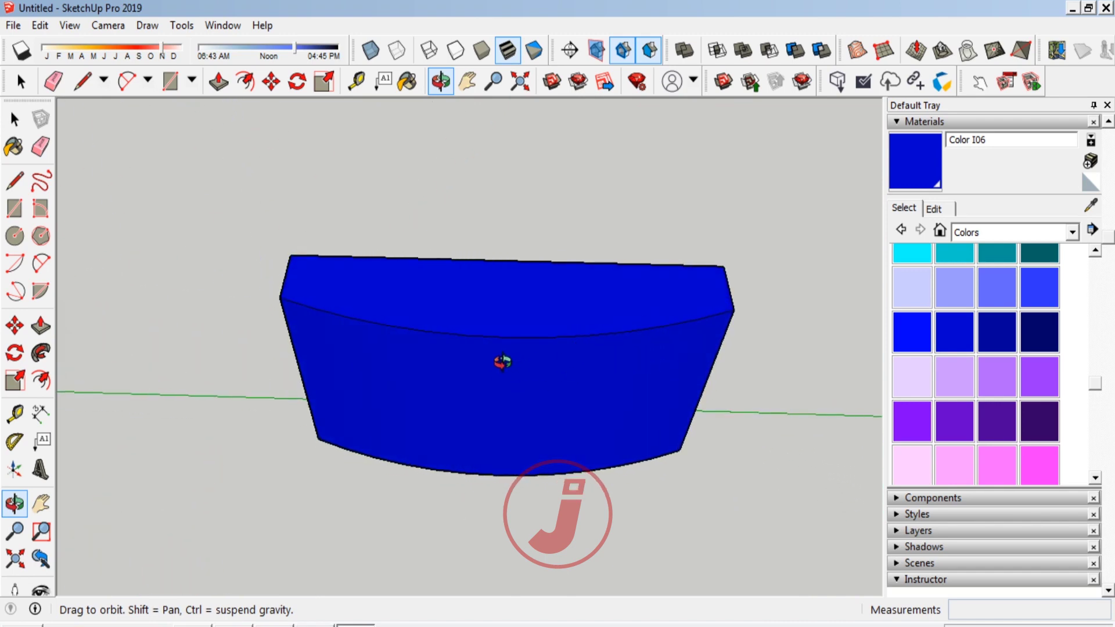
{"action": "left_click_drag", "start_coordinate": [502, 361], "coordinate": [538, 368]}
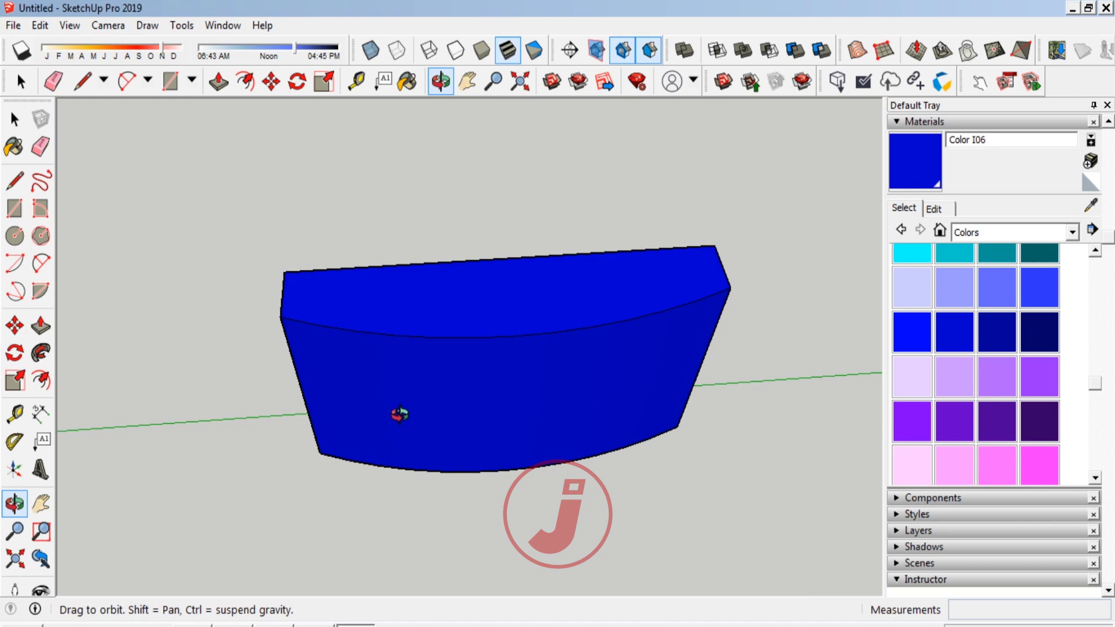
{"action": "scroll", "coordinate": [309, 418], "scroll_direction": "down", "scroll_amount": 3}
{"action": "scroll", "coordinate": [308, 418], "scroll_direction": "down", "scroll_amount": 2}
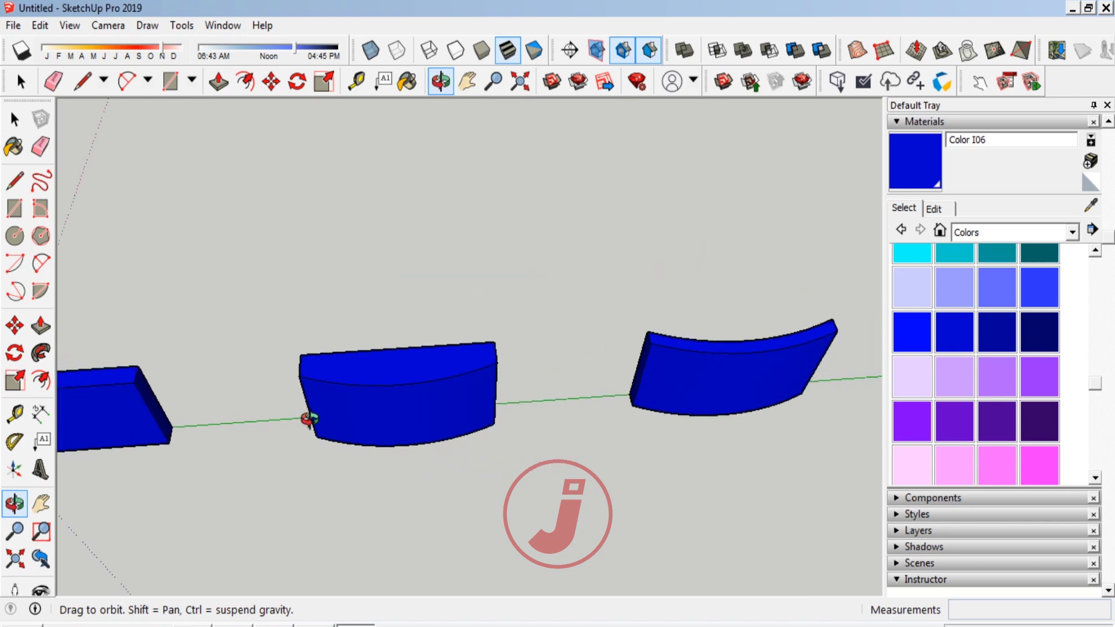
{"action": "scroll", "coordinate": [309, 418], "scroll_direction": "down", "scroll_amount": 1}
{"action": "scroll", "coordinate": [679, 389], "scroll_direction": "up", "scroll_amount": 5}
{"action": "scroll", "coordinate": [679, 389], "scroll_direction": "down", "scroll_amount": 2}
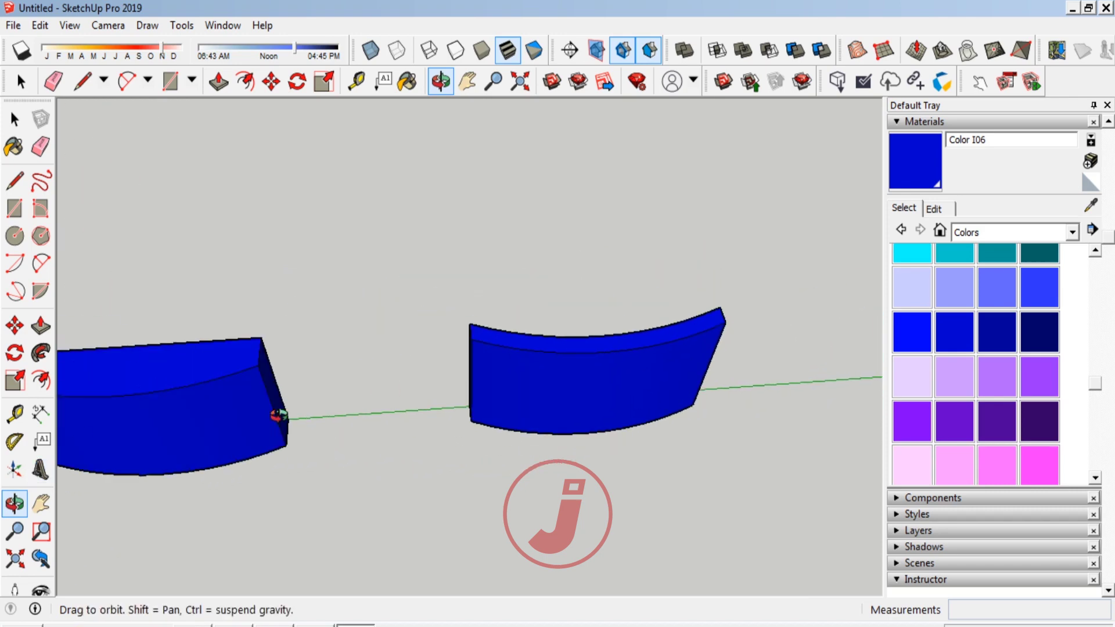
{"action": "scroll", "coordinate": [640, 351], "scroll_direction": "up", "scroll_amount": 3}
{"action": "scroll", "coordinate": [639, 324], "scroll_direction": "up", "scroll_amount": 2}
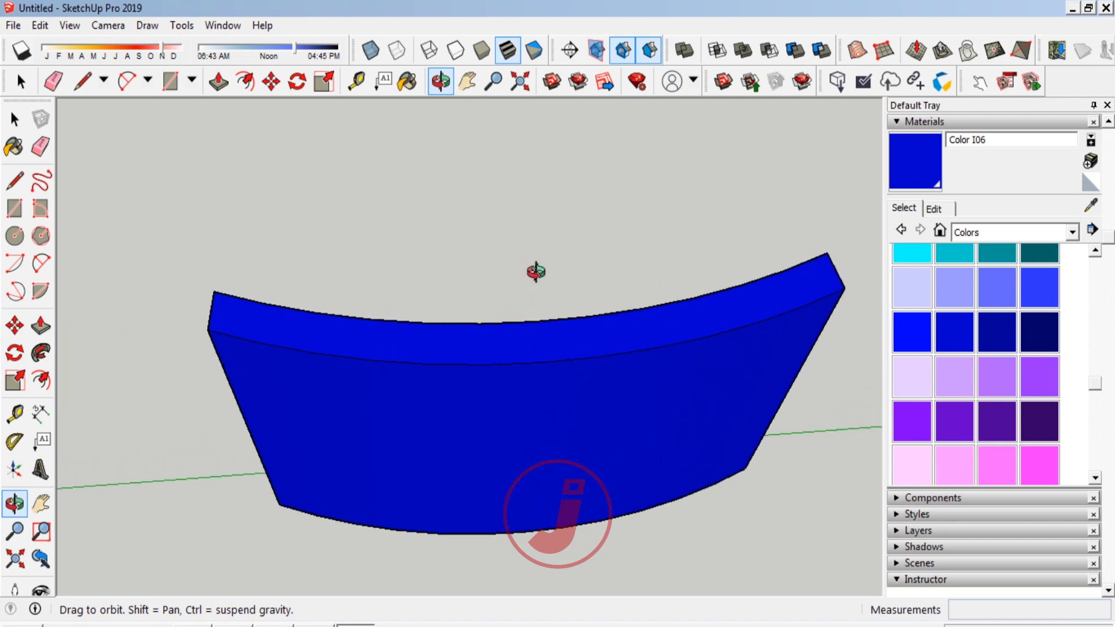
{"action": "scroll", "coordinate": [331, 443], "scroll_direction": "down", "scroll_amount": 2}
{"action": "scroll", "coordinate": [332, 445], "scroll_direction": "down", "scroll_amount": 3}
{"action": "scroll", "coordinate": [332, 445], "scroll_direction": "down", "scroll_amount": 1}
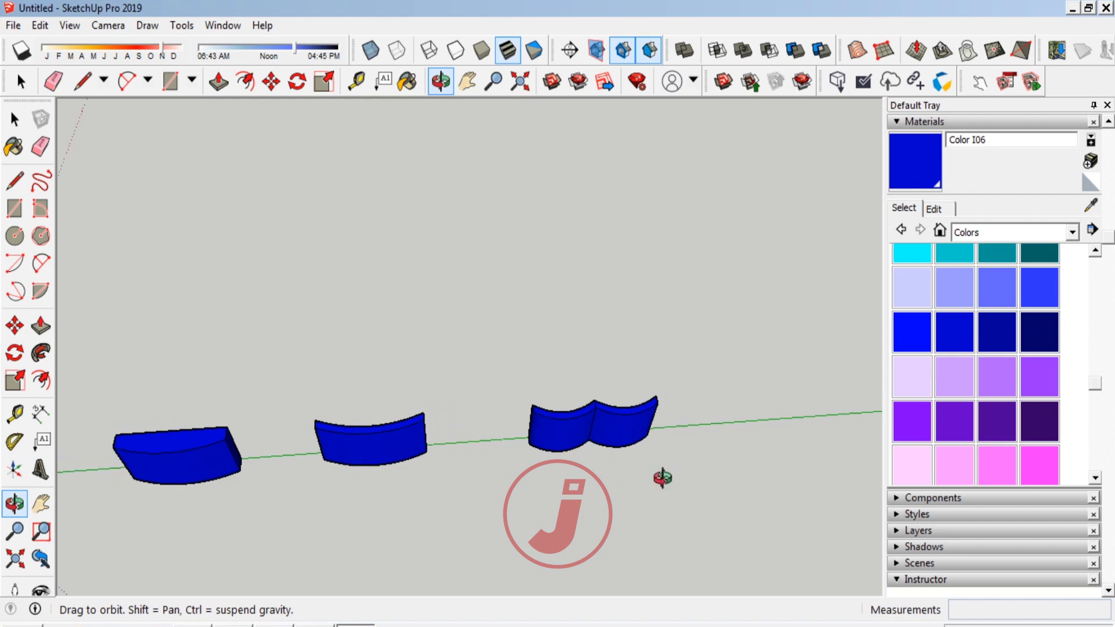
{"action": "scroll", "coordinate": [592, 411], "scroll_direction": "up", "scroll_amount": 2}
{"action": "scroll", "coordinate": [593, 416], "scroll_direction": "up", "scroll_amount": 2}
{"action": "scroll", "coordinate": [592, 416], "scroll_direction": "up", "scroll_amount": 2}
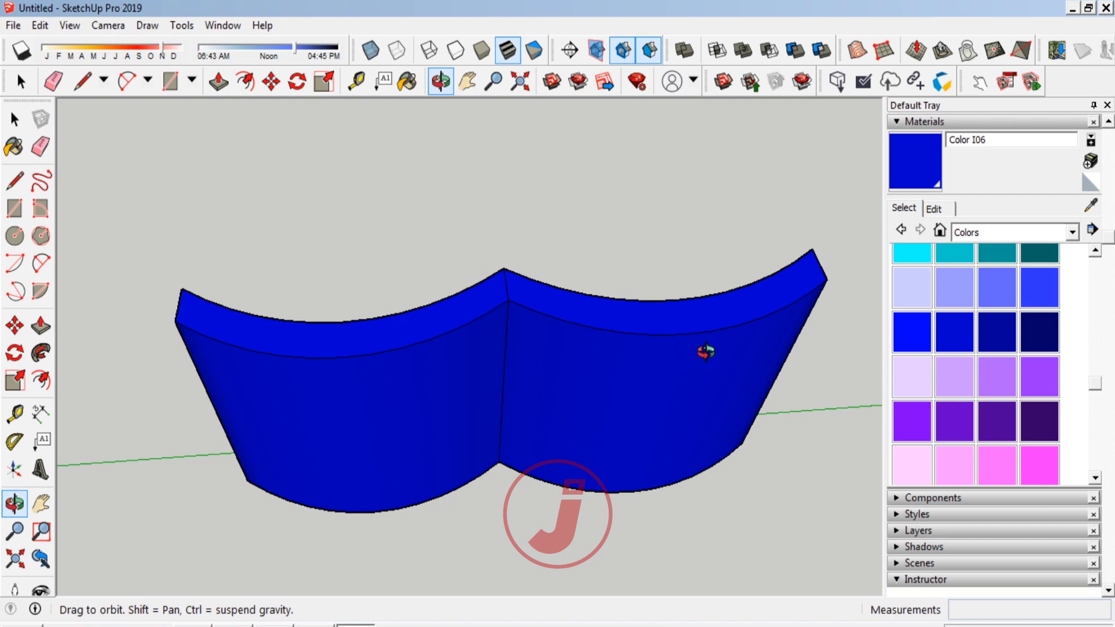
{"action": "left_click_drag", "start_coordinate": [516, 412], "coordinate": [526, 263]}
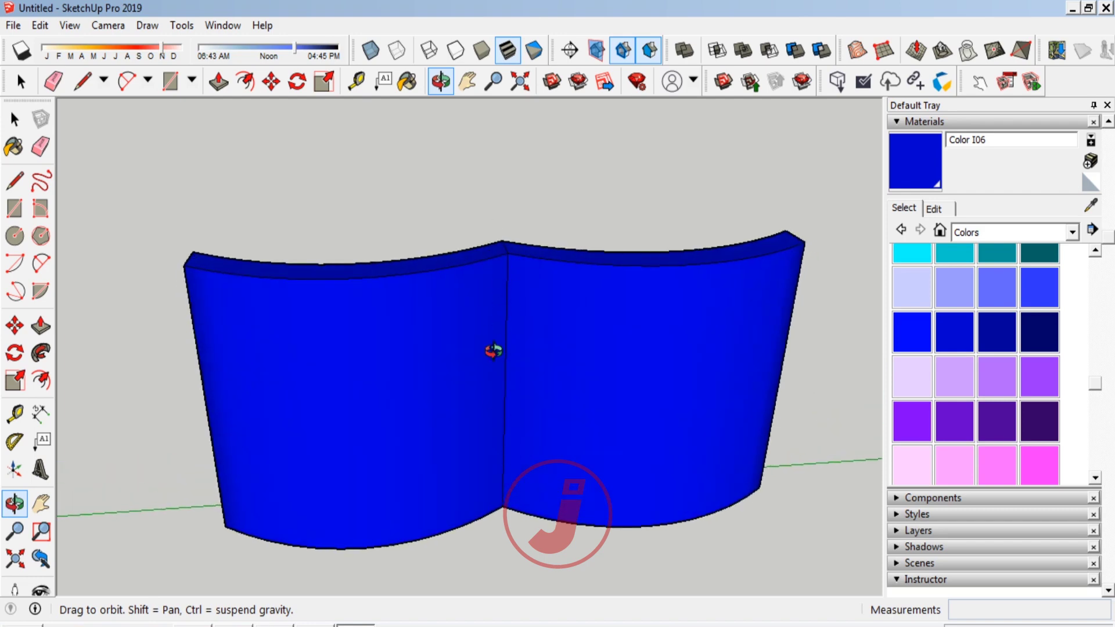
{"action": "scroll", "coordinate": [646, 399], "scroll_direction": "down", "scroll_amount": 3}
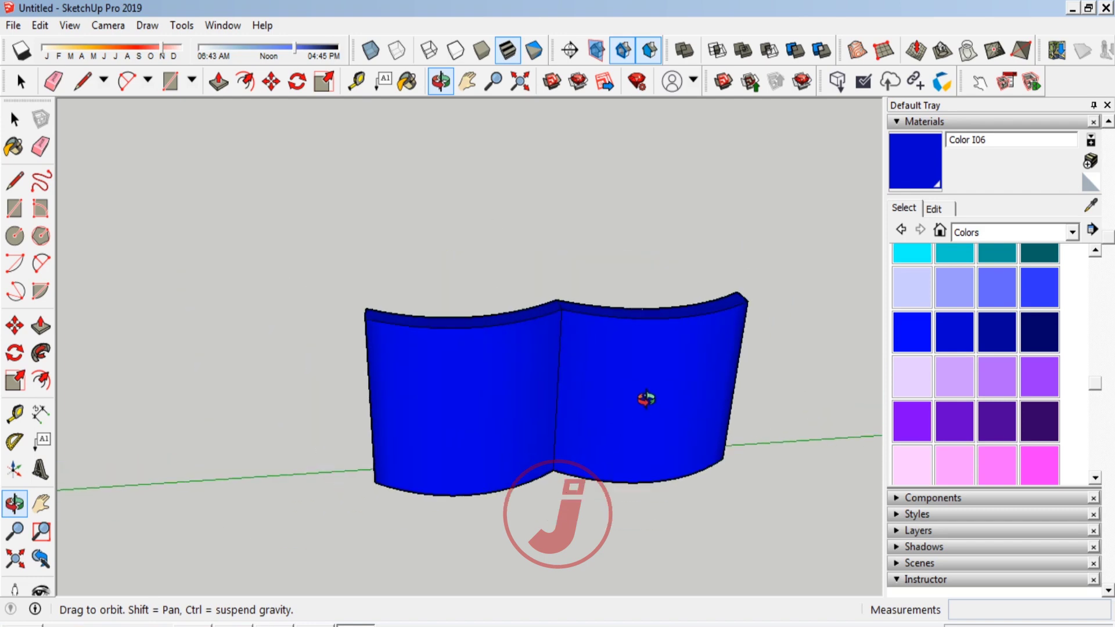
{"action": "scroll", "coordinate": [647, 399], "scroll_direction": "down", "scroll_amount": 3}
{"action": "scroll", "coordinate": [647, 399], "scroll_direction": "down", "scroll_amount": 3}
{"action": "scroll", "coordinate": [646, 399], "scroll_direction": "down", "scroll_amount": 1}
{"action": "mouse_move", "coordinate": [255, 474]}
{"action": "left_mouse_down"}
{"action": "mouse_move", "coordinate": [229, 460]}
{"action": "mouse_move", "coordinate": [319, 435]}
{"action": "mouse_move", "coordinate": [387, 394]}
{"action": "left_mouse_up"}
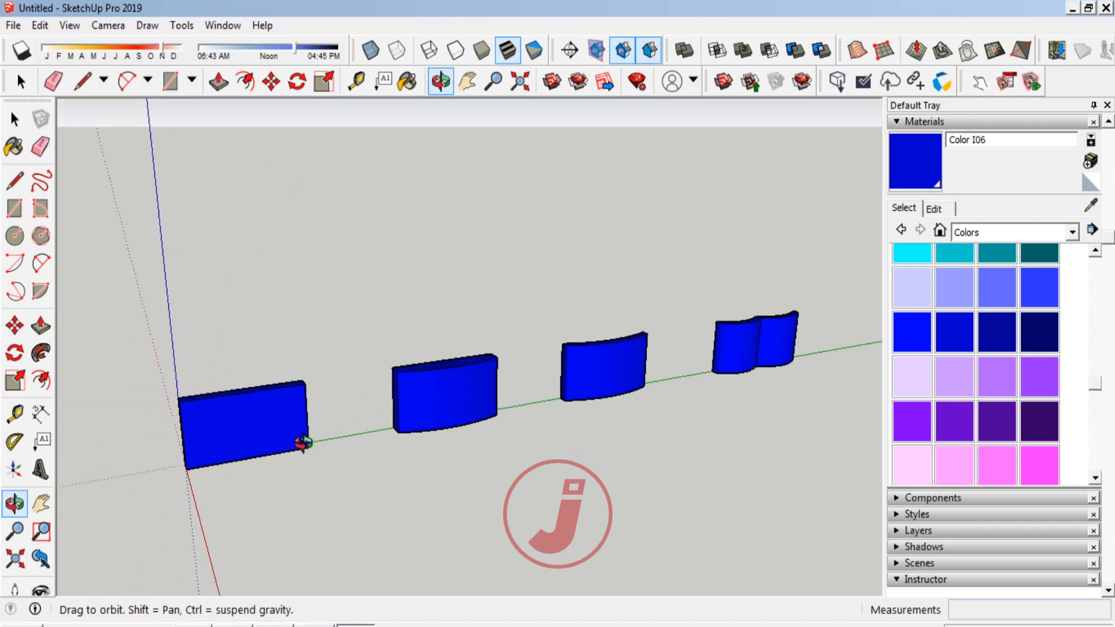
{"action": "left_click_drag", "start_coordinate": [303, 443], "coordinate": [249, 438]}
{"action": "mouse_move", "coordinate": [160, 441]}
{"action": "left_mouse_down"}
{"action": "mouse_move", "coordinate": [209, 423]}
{"action": "mouse_move", "coordinate": [186, 450]}
{"action": "mouse_move", "coordinate": [406, 419]}
{"action": "mouse_move", "coordinate": [306, 441]}
{"action": "mouse_move", "coordinate": [602, 349]}
{"action": "mouse_move", "coordinate": [414, 346]}
{"action": "mouse_move", "coordinate": [537, 281]}
{"action": "mouse_move", "coordinate": [590, 319]}
{"action": "mouse_move", "coordinate": [390, 358]}
{"action": "mouse_move", "coordinate": [267, 349]}
{"action": "mouse_move", "coordinate": [249, 381]}
{"action": "mouse_move", "coordinate": [422, 303]}
{"action": "left_mouse_up"}
{"action": "scroll", "coordinate": [228, 428], "scroll_direction": "down", "scroll_amount": 2}
{"action": "scroll", "coordinate": [229, 436], "scroll_direction": "up", "scroll_amount": 2}
{"action": "scroll", "coordinate": [221, 441], "scroll_direction": "up", "scroll_amount": 2}
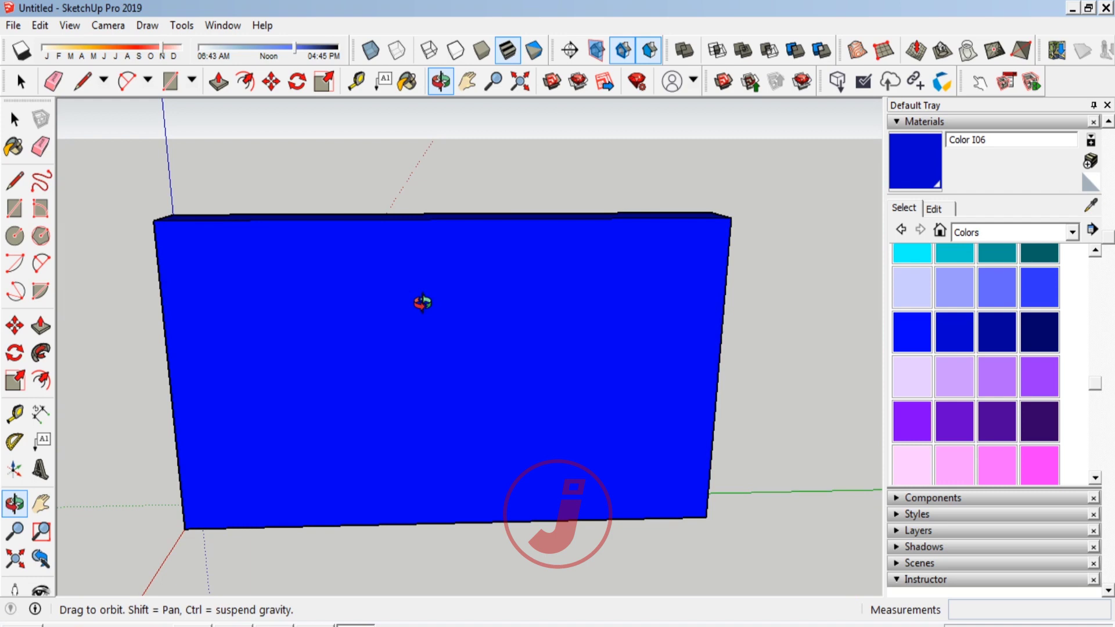
{"action": "left_click_drag", "start_coordinate": [405, 349], "coordinate": [416, 358]}
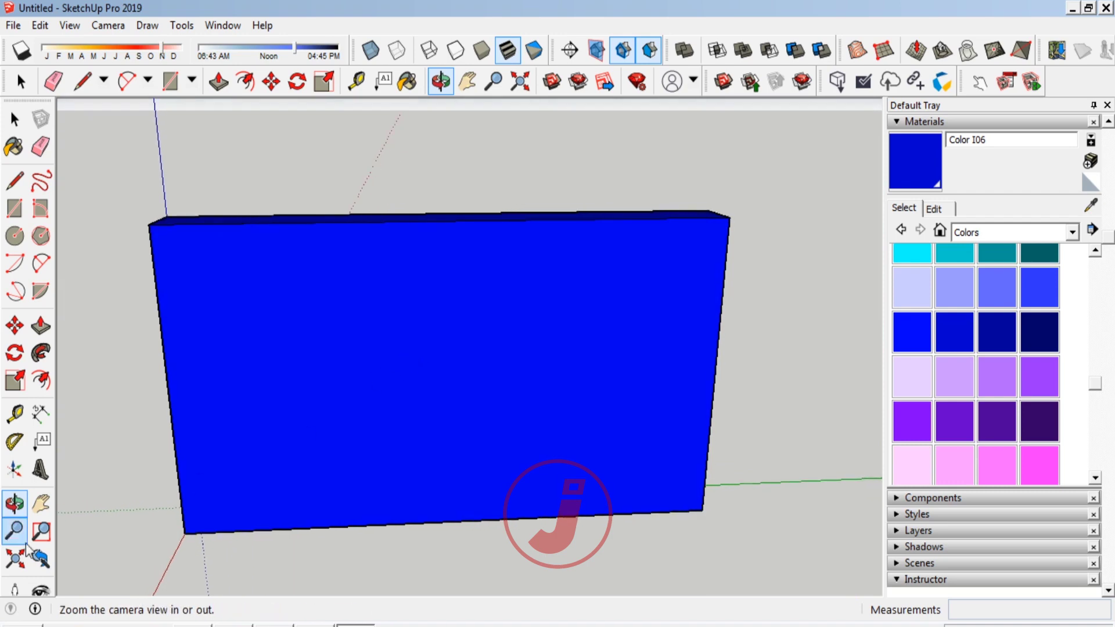
Create 3D text 'JIO' and place it on the flat blue panel's face
{"action": "left_click", "coordinate": [42, 471]}
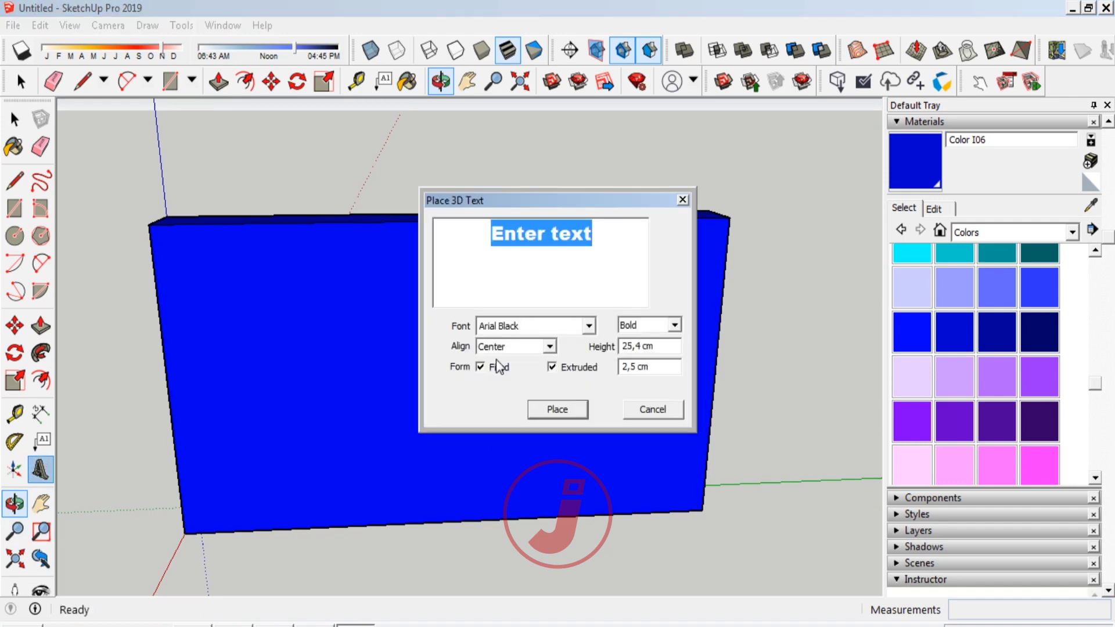
{"action": "type", "text": "JIO"}
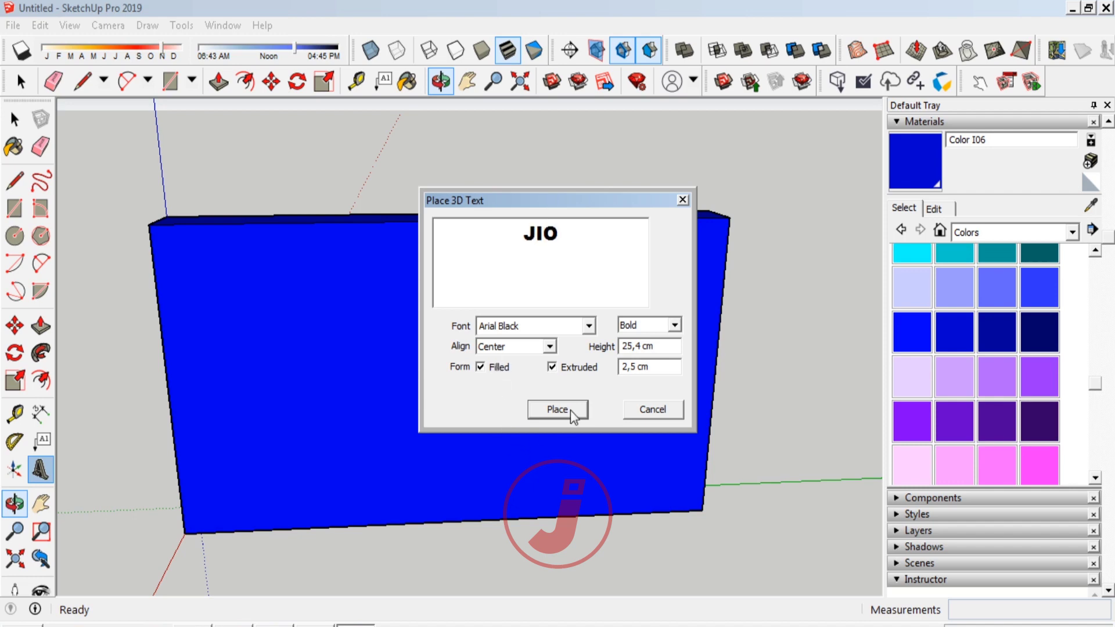
{"action": "left_click", "coordinate": [558, 409]}
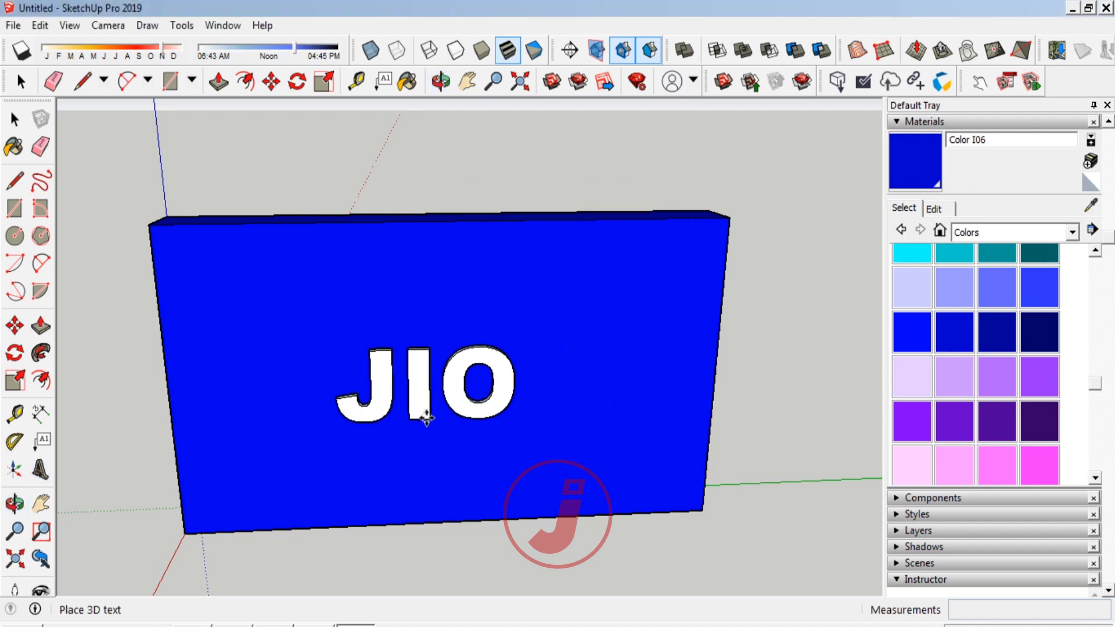
{"action": "left_click", "coordinate": [427, 417]}
Enlarge the JIO text across the panel face and centre it on the panel
{"action": "left_click", "coordinate": [14, 380]}
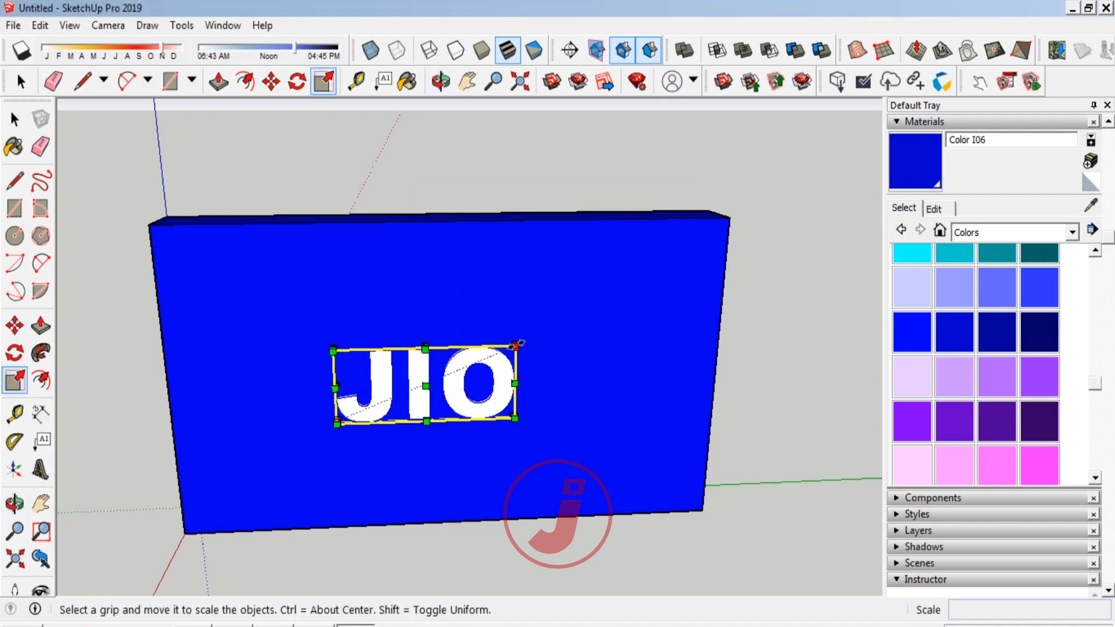
{"action": "left_click_drag", "start_coordinate": [516, 345], "coordinate": [662, 285]}
{"action": "left_click", "coordinate": [15, 327]}
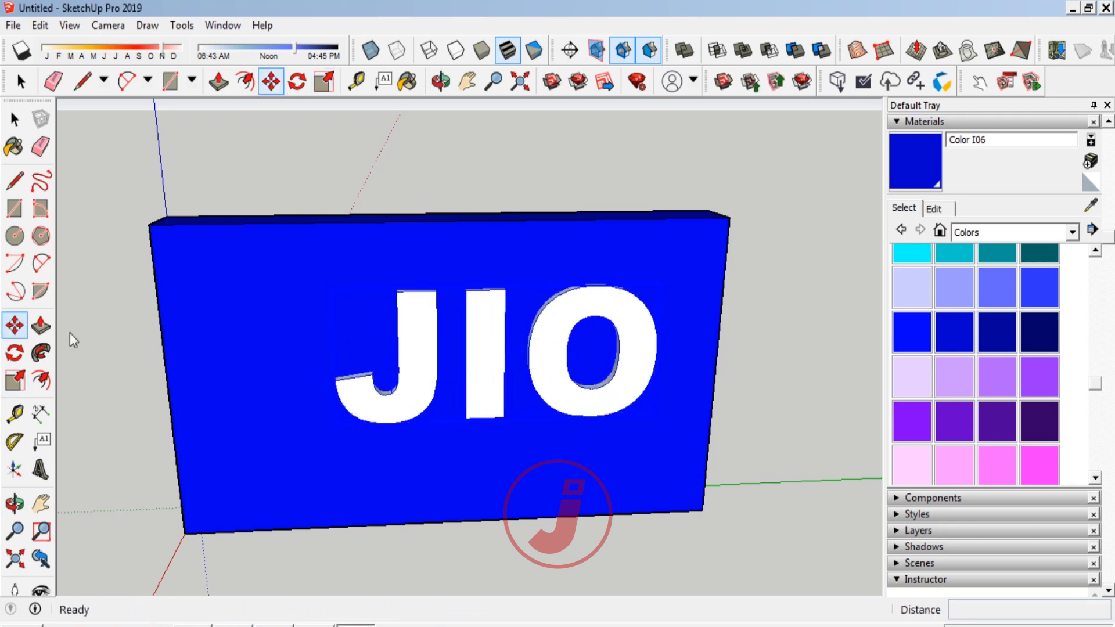
{"action": "left_click", "coordinate": [486, 378]}
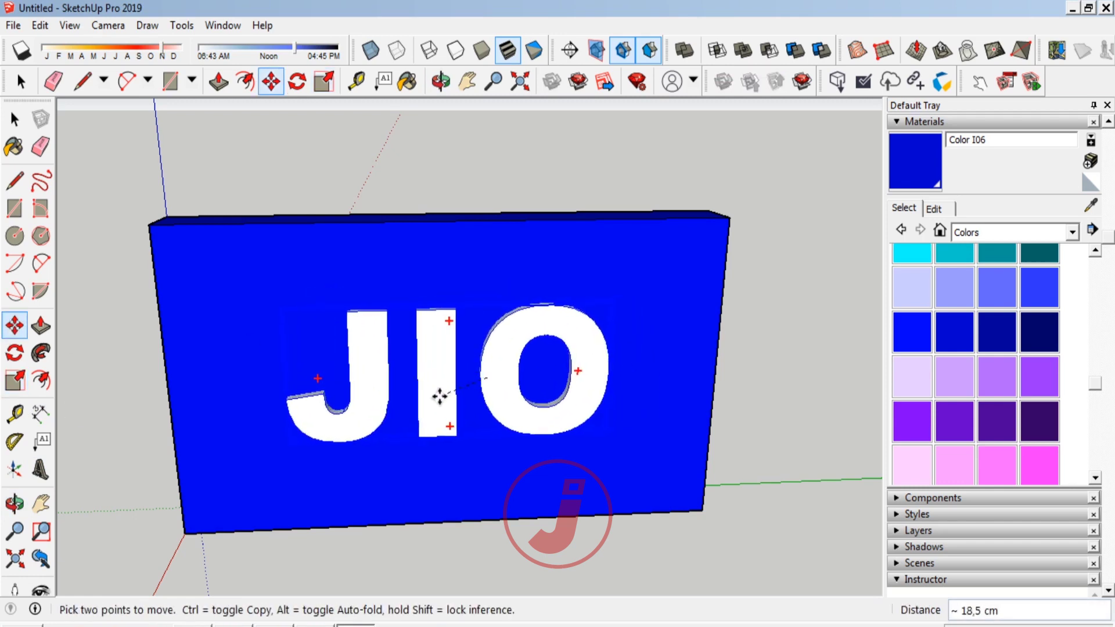
{"action": "left_click", "coordinate": [440, 397]}
{"action": "left_click", "coordinate": [15, 503]}
{"action": "mouse_move", "coordinate": [428, 450]}
{"action": "left_mouse_down"}
{"action": "mouse_move", "coordinate": [525, 453]}
{"action": "mouse_move", "coordinate": [325, 480]}
{"action": "left_mouse_up"}
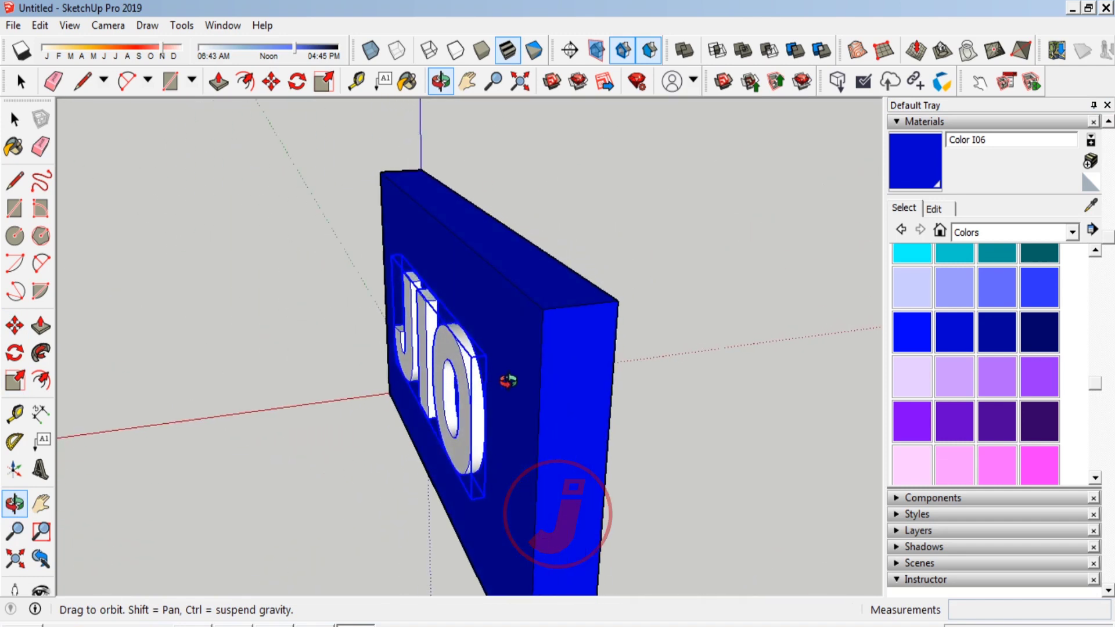
Stretch the JIO letters deep through the panel and explode the group into loose geometry
{"action": "left_click", "coordinate": [14, 381]}
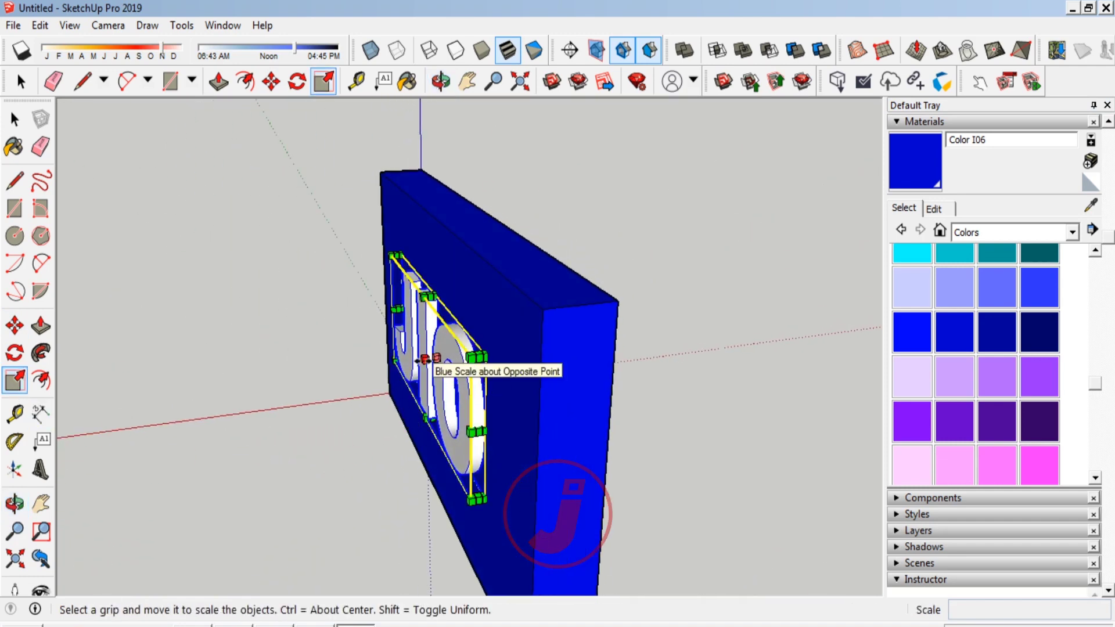
{"action": "left_click_drag", "start_coordinate": [424, 359], "coordinate": [357, 368]}
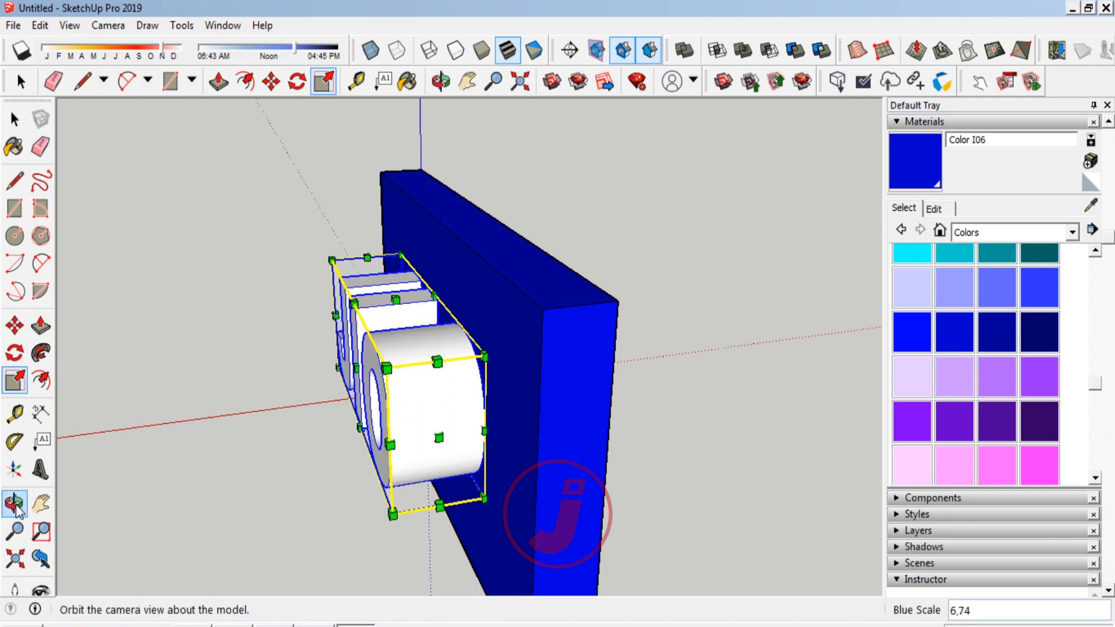
{"action": "left_click", "coordinate": [14, 119]}
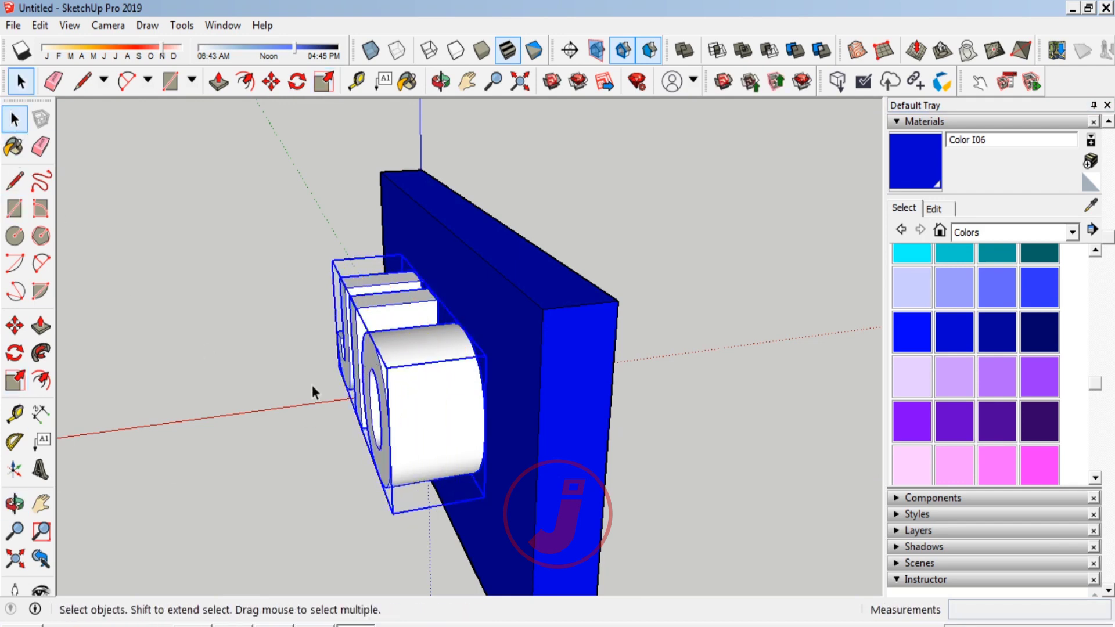
{"action": "right_click", "coordinate": [414, 372]}
{"action": "left_click", "coordinate": [453, 359]}
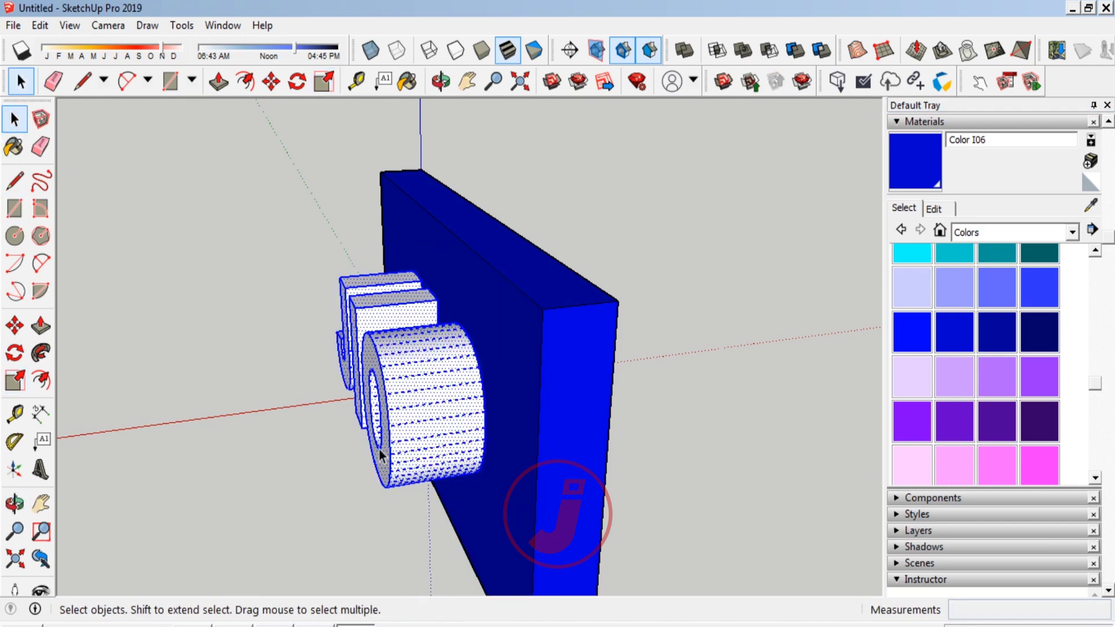
{"action": "left_click", "coordinate": [14, 502]}
{"action": "mouse_move", "coordinate": [372, 453]}
{"action": "left_mouse_down"}
{"action": "mouse_move", "coordinate": [423, 339]}
{"action": "mouse_move", "coordinate": [344, 351]}
{"action": "left_mouse_up"}
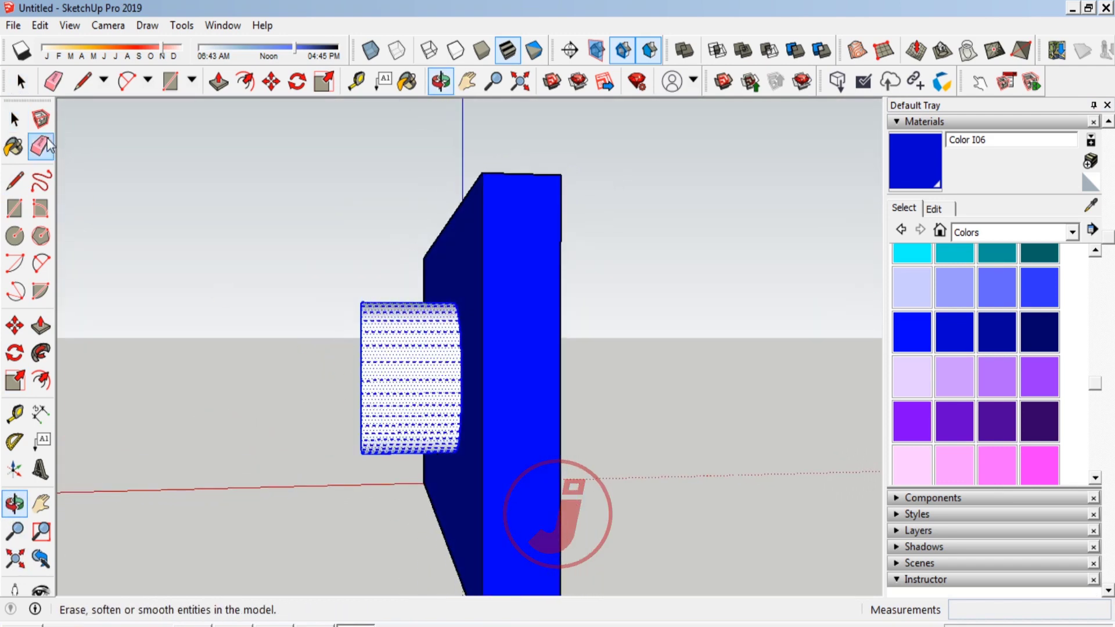
Delete the letter geometry protruding from the panel and erase the leftover edges
{"action": "left_click", "coordinate": [15, 119]}
{"action": "left_click_drag", "start_coordinate": [303, 270], "coordinate": [380, 488]}
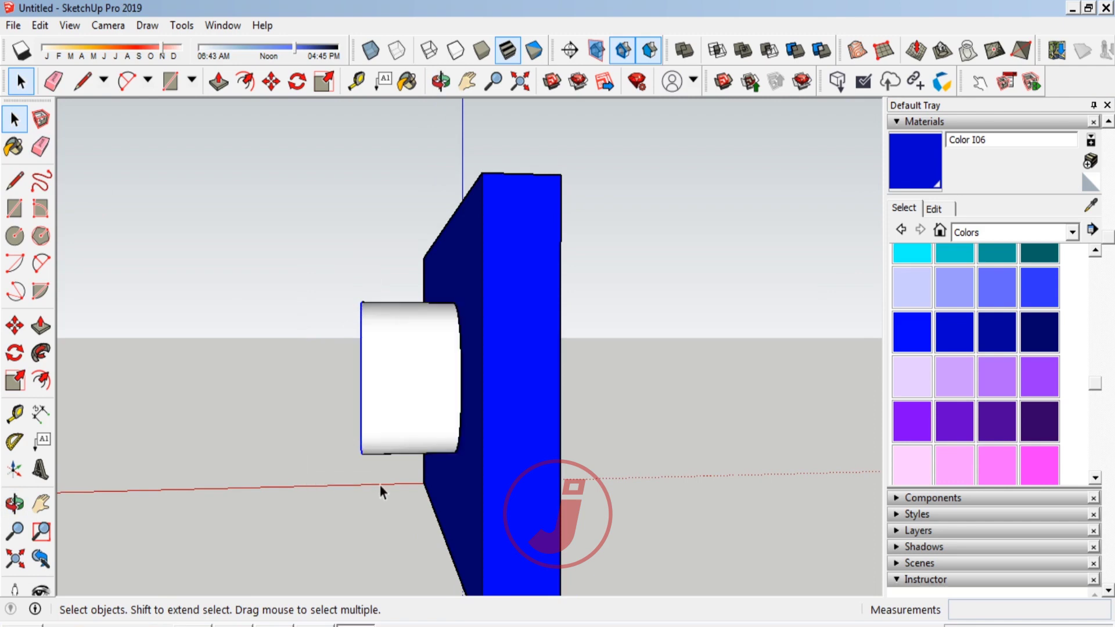
{"action": "key", "text": "Delete"}
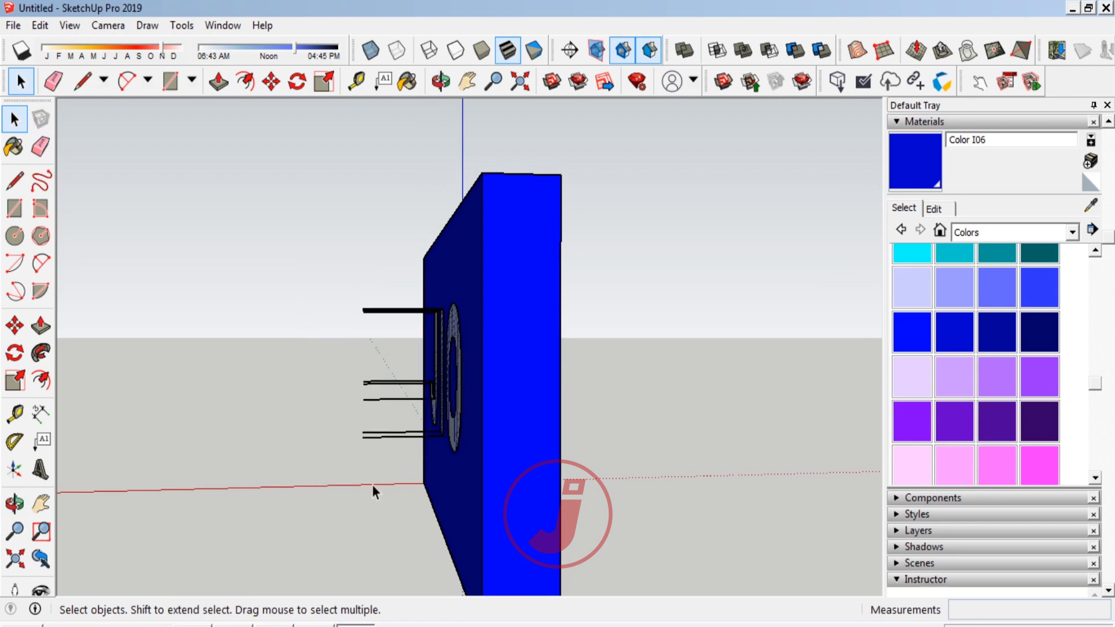
{"action": "left_click", "coordinate": [36, 152]}
{"action": "left_click_drag", "start_coordinate": [395, 293], "coordinate": [390, 447]}
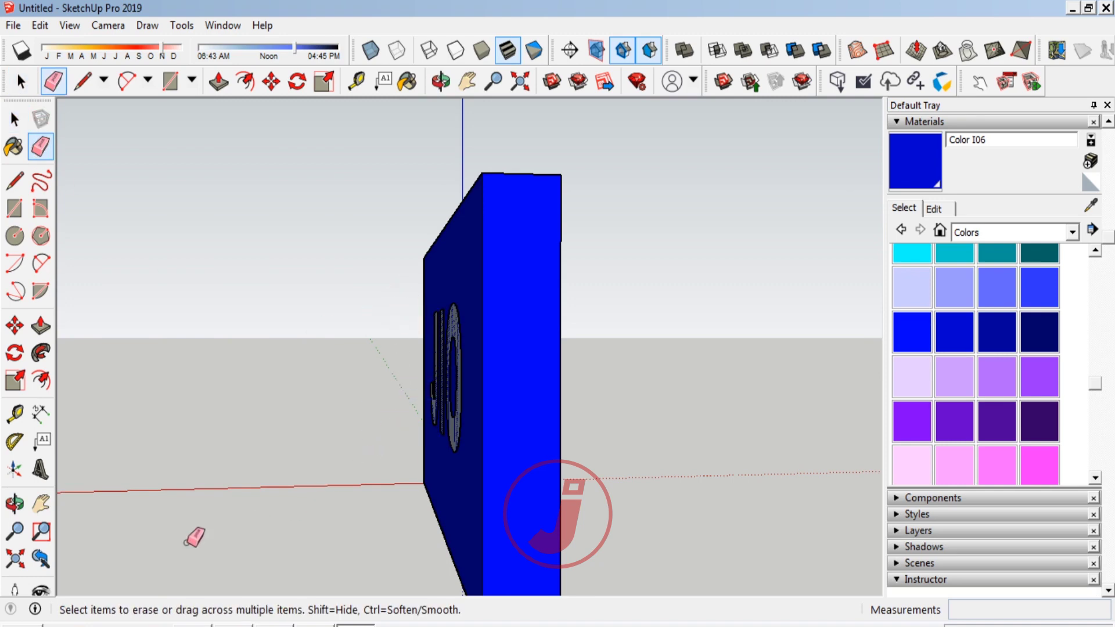
{"action": "left_click", "coordinate": [15, 503]}
{"action": "left_click_drag", "start_coordinate": [373, 399], "coordinate": [765, 424]}
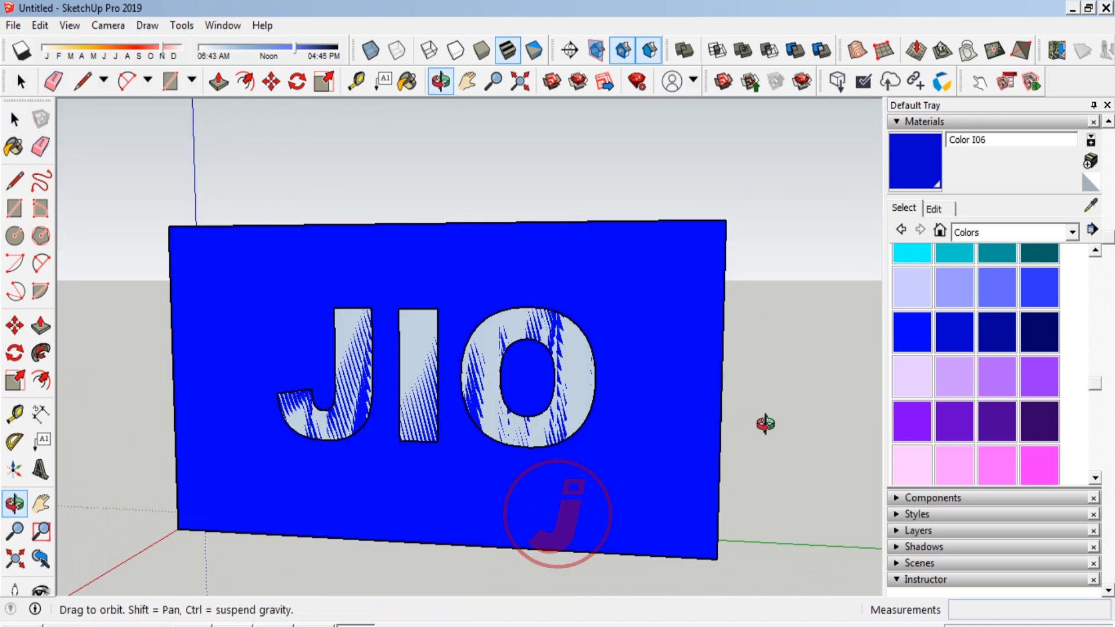
Explode the JIO lettering group into separate letter faces
{"action": "mouse_move", "coordinate": [428, 368]}
{"action": "left_mouse_down"}
{"action": "mouse_move", "coordinate": [609, 378]}
{"action": "mouse_move", "coordinate": [463, 398]}
{"action": "mouse_move", "coordinate": [510, 403]}
{"action": "mouse_move", "coordinate": [637, 363]}
{"action": "mouse_move", "coordinate": [679, 393]}
{"action": "mouse_move", "coordinate": [608, 424]}
{"action": "mouse_move", "coordinate": [473, 399]}
{"action": "mouse_move", "coordinate": [464, 416]}
{"action": "left_mouse_up"}
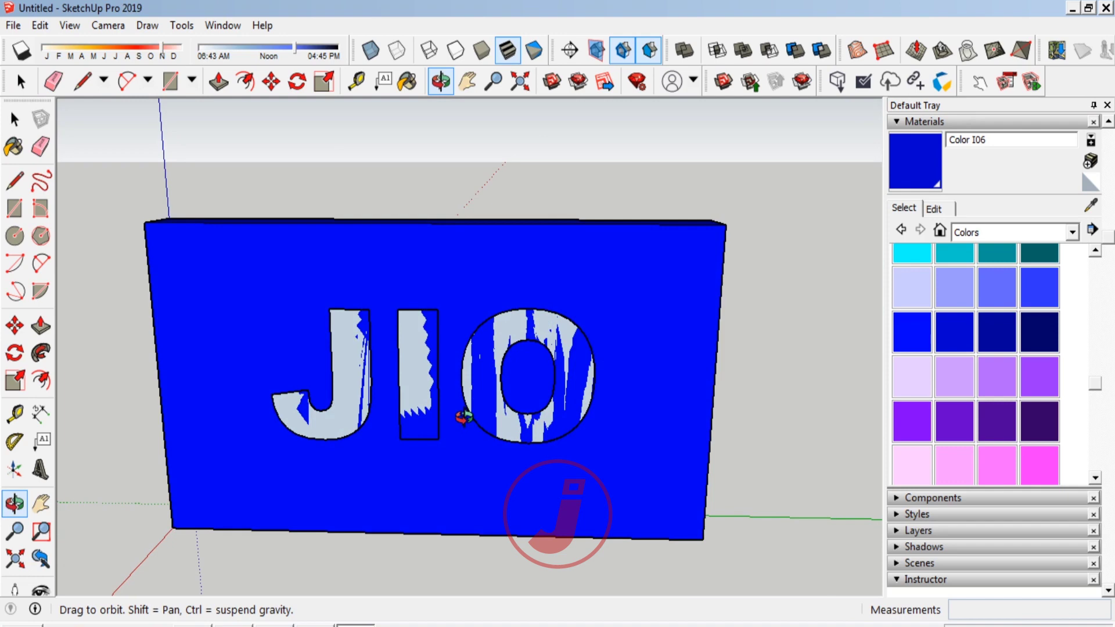
{"action": "left_click", "coordinate": [15, 119]}
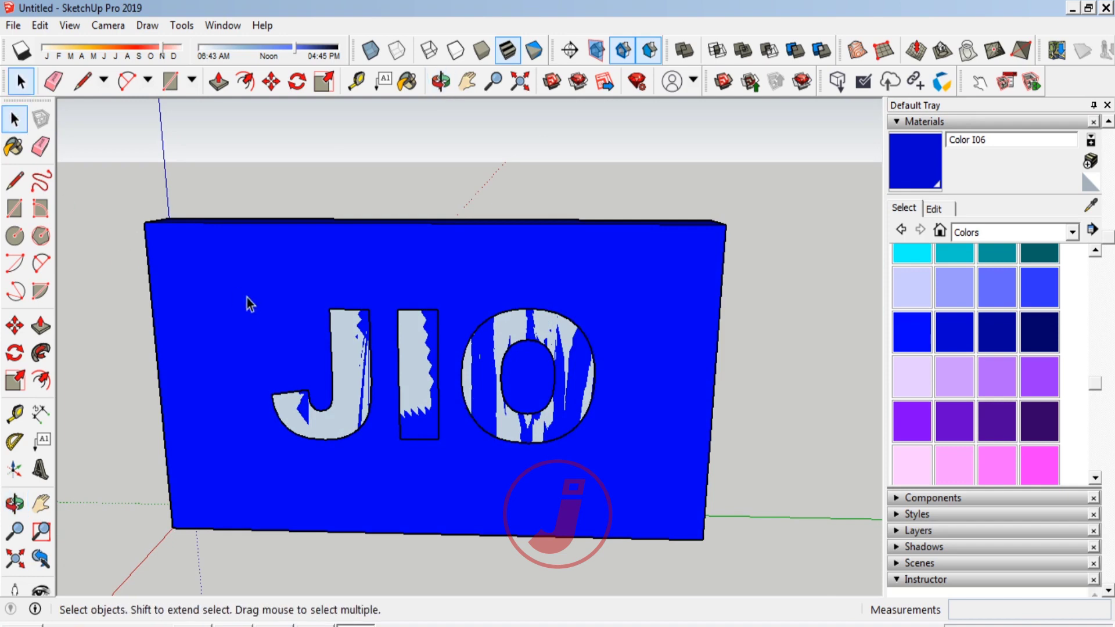
{"action": "right_click", "coordinate": [274, 272]}
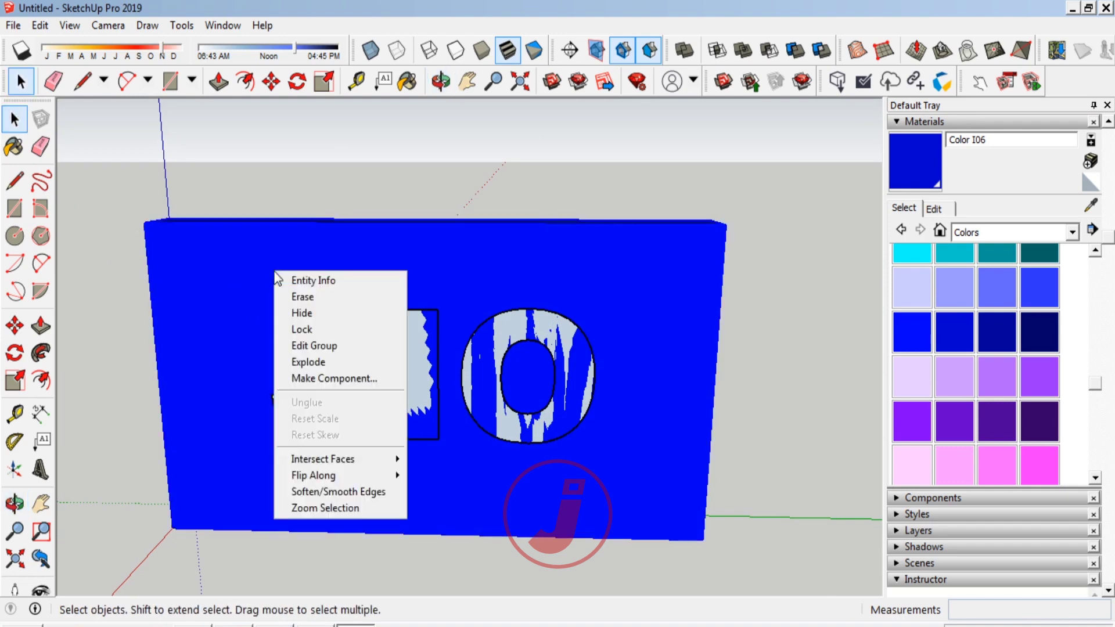
{"action": "left_click", "coordinate": [305, 369]}
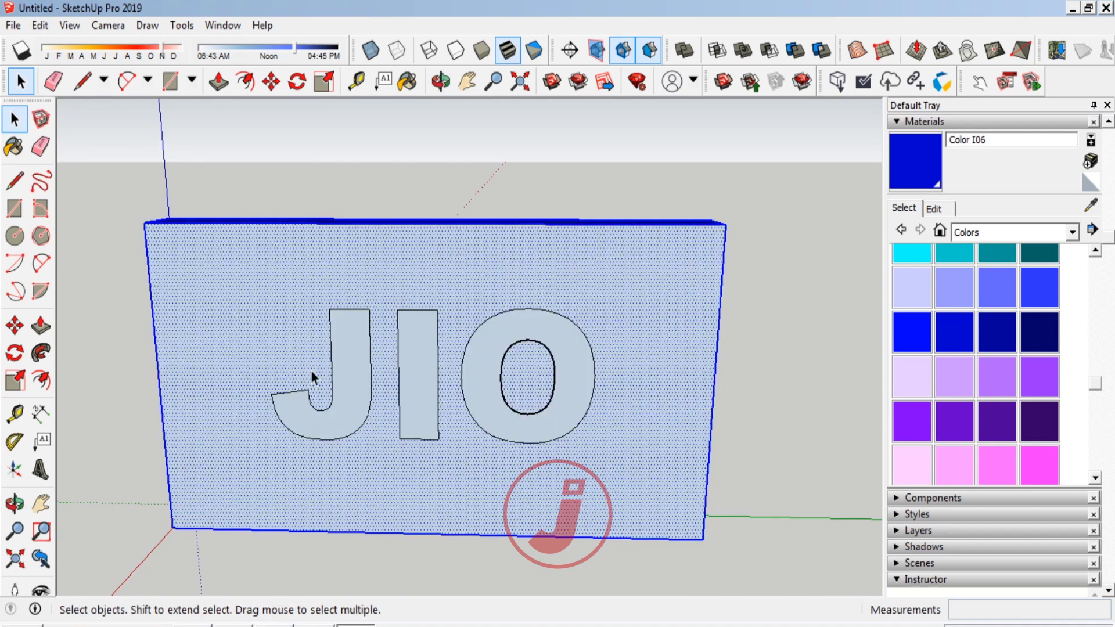
Push the J face 20 cm into the slab
{"action": "left_click", "coordinate": [356, 382]}
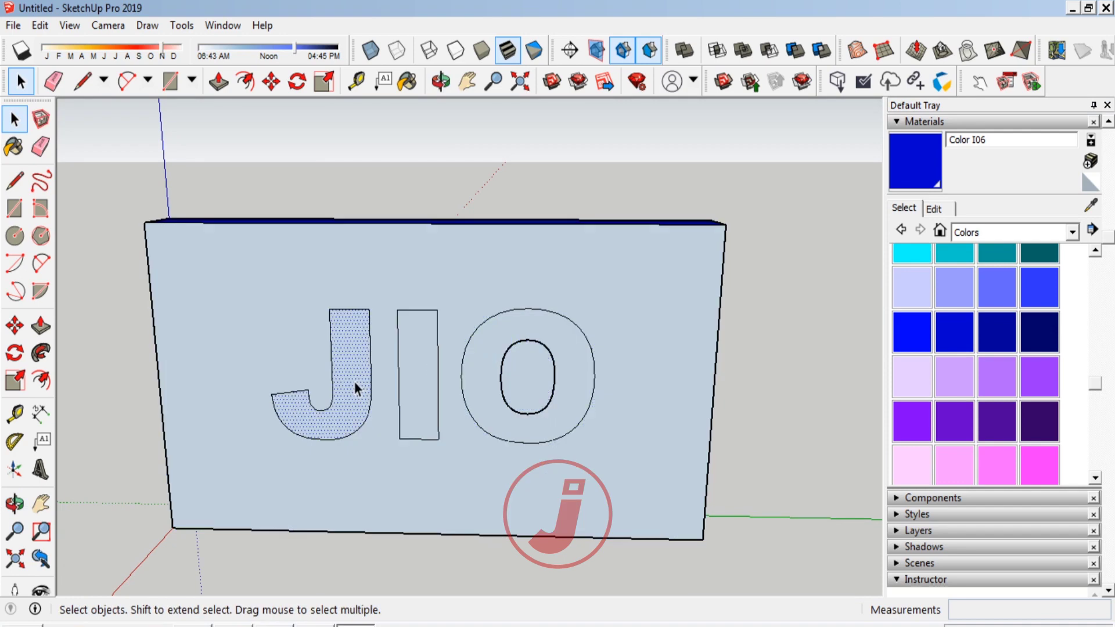
{"action": "key", "text": "p"}
{"action": "left_click_drag", "start_coordinate": [354, 381], "coordinate": [360, 337]}
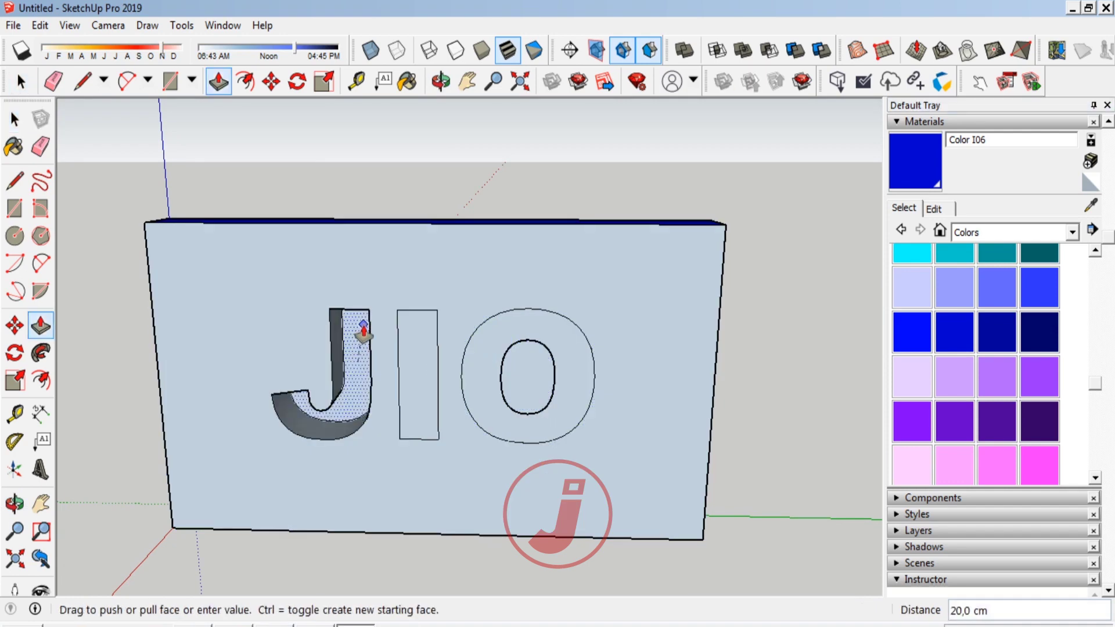
{"action": "scroll", "coordinate": [361, 325], "scroll_direction": "down", "scroll_amount": 3}
{"action": "scroll", "coordinate": [368, 311], "scroll_direction": "up", "scroll_amount": 4}
{"action": "scroll", "coordinate": [370, 299], "scroll_direction": "up", "scroll_amount": 2}
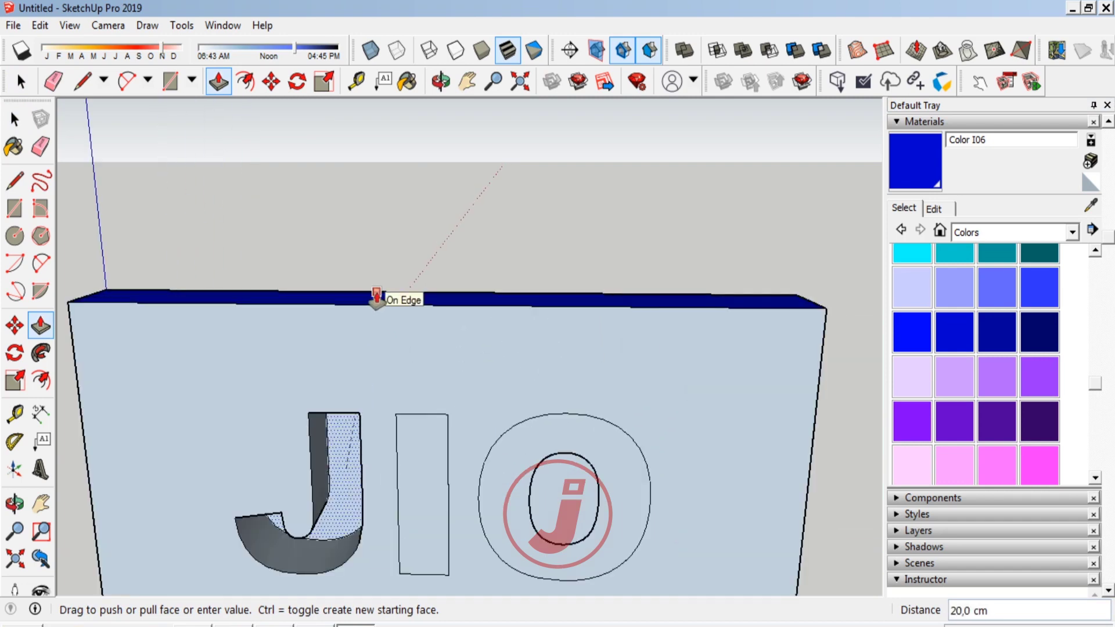
{"action": "left_click", "coordinate": [370, 299]}
{"action": "left_click", "coordinate": [14, 503]}
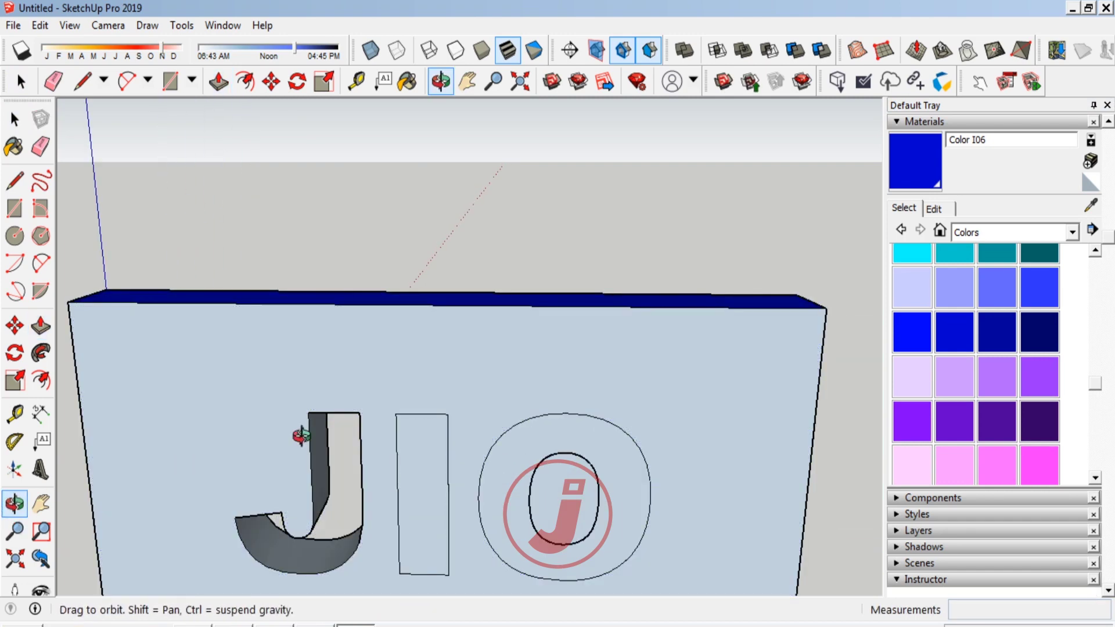
{"action": "mouse_move", "coordinate": [299, 436]}
{"action": "left_mouse_down"}
{"action": "mouse_move", "coordinate": [491, 291]}
{"action": "mouse_move", "coordinate": [627, 341]}
{"action": "mouse_move", "coordinate": [291, 461]}
{"action": "left_mouse_up"}
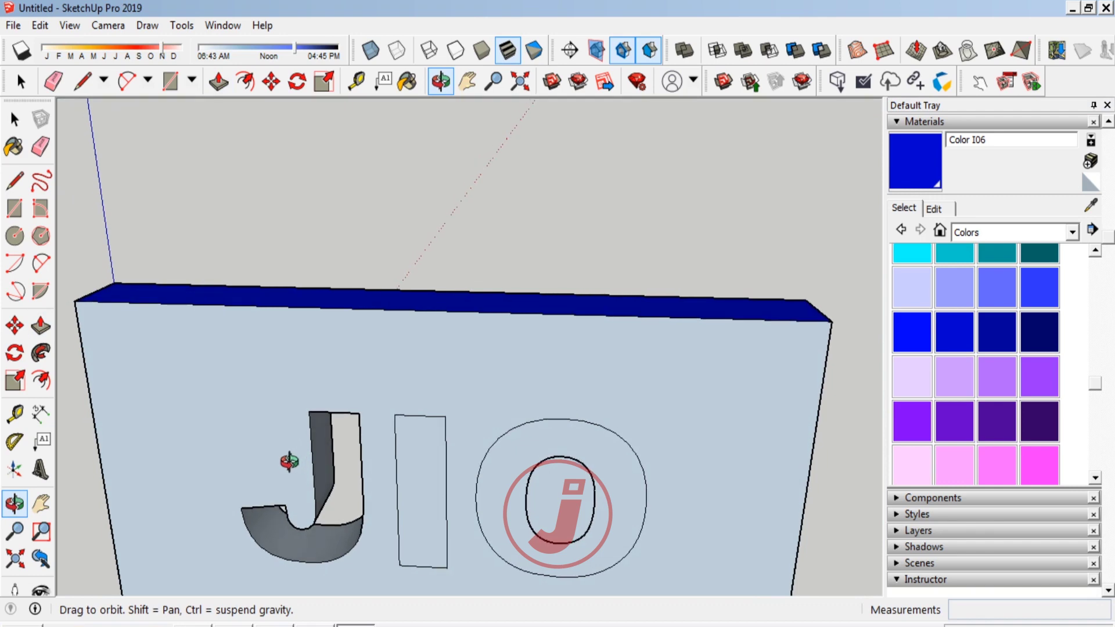
Push the I and O faces the same 20 cm into the slab
{"action": "key", "text": "p"}
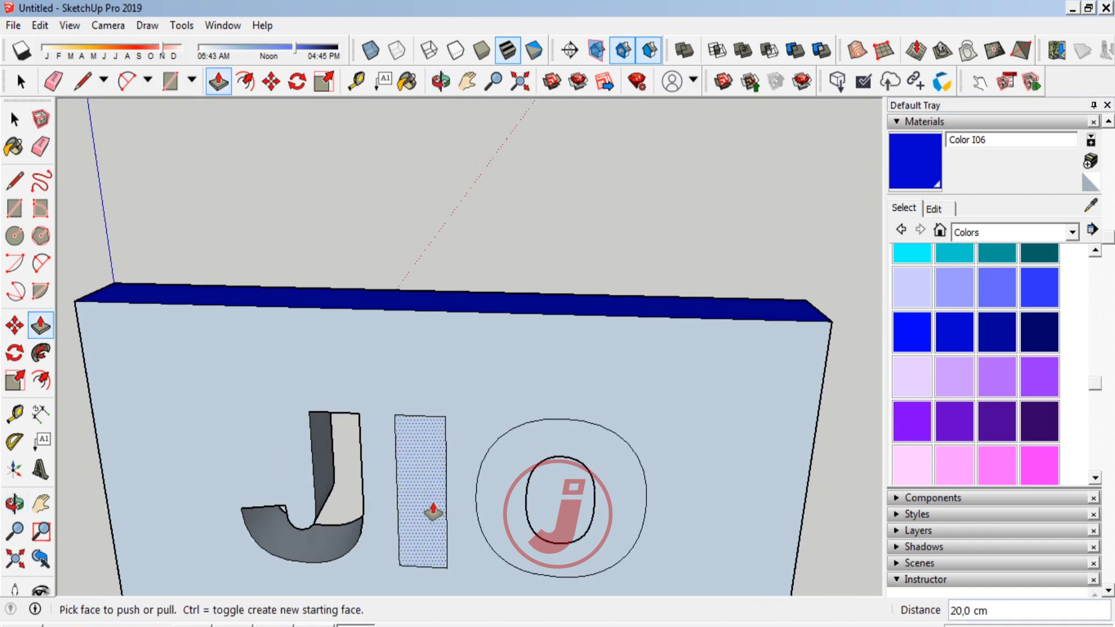
{"action": "left_click", "coordinate": [432, 513]}
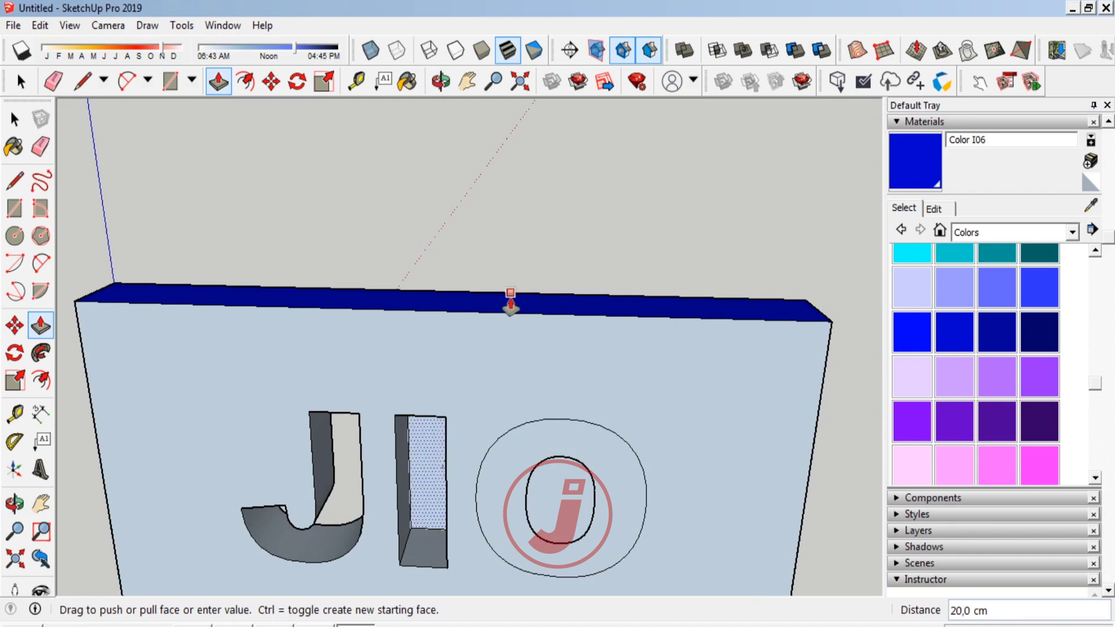
{"action": "left_click", "coordinate": [511, 301]}
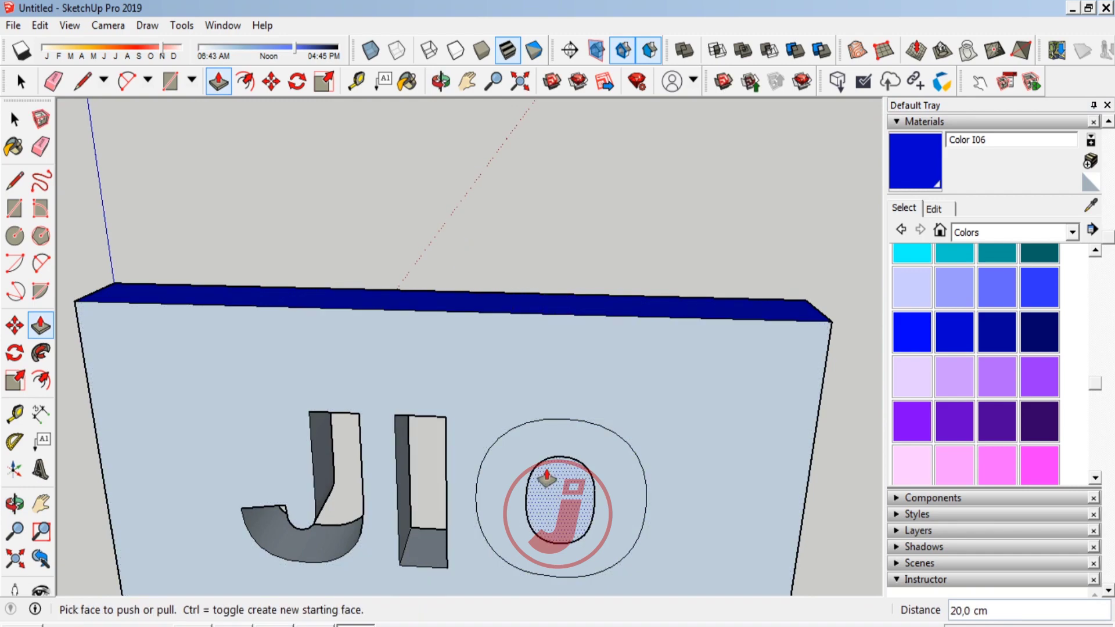
{"action": "double_click", "coordinate": [546, 480]}
{"action": "left_click", "coordinate": [15, 503]}
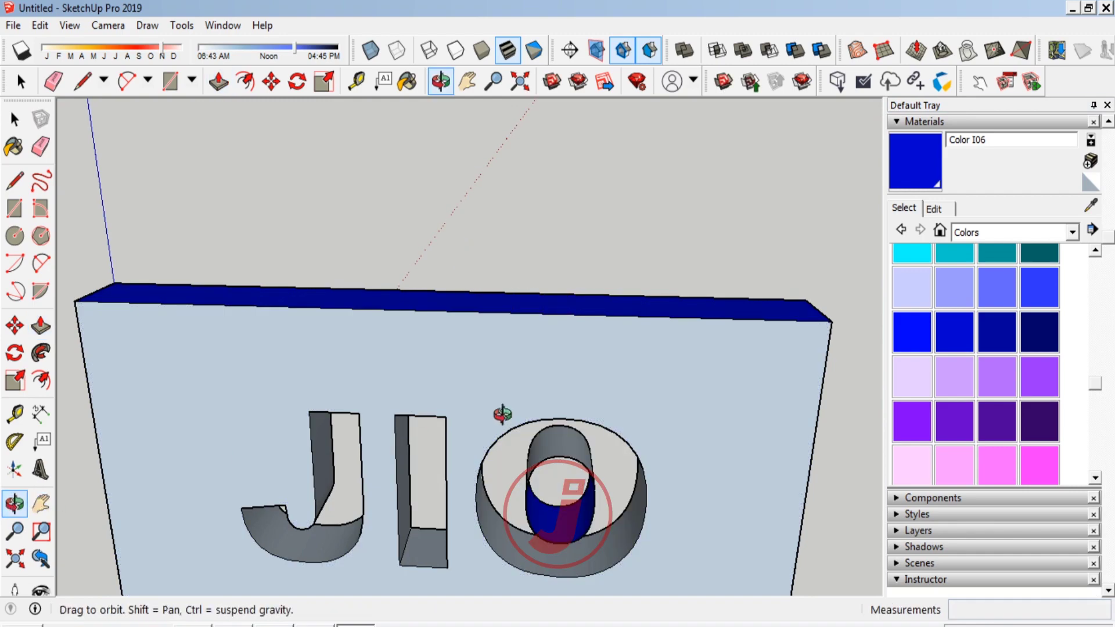
{"action": "mouse_move", "coordinate": [502, 414]}
{"action": "left_mouse_down"}
{"action": "mouse_move", "coordinate": [652, 302]}
{"action": "mouse_move", "coordinate": [590, 391]}
{"action": "mouse_move", "coordinate": [361, 490]}
{"action": "left_mouse_up"}
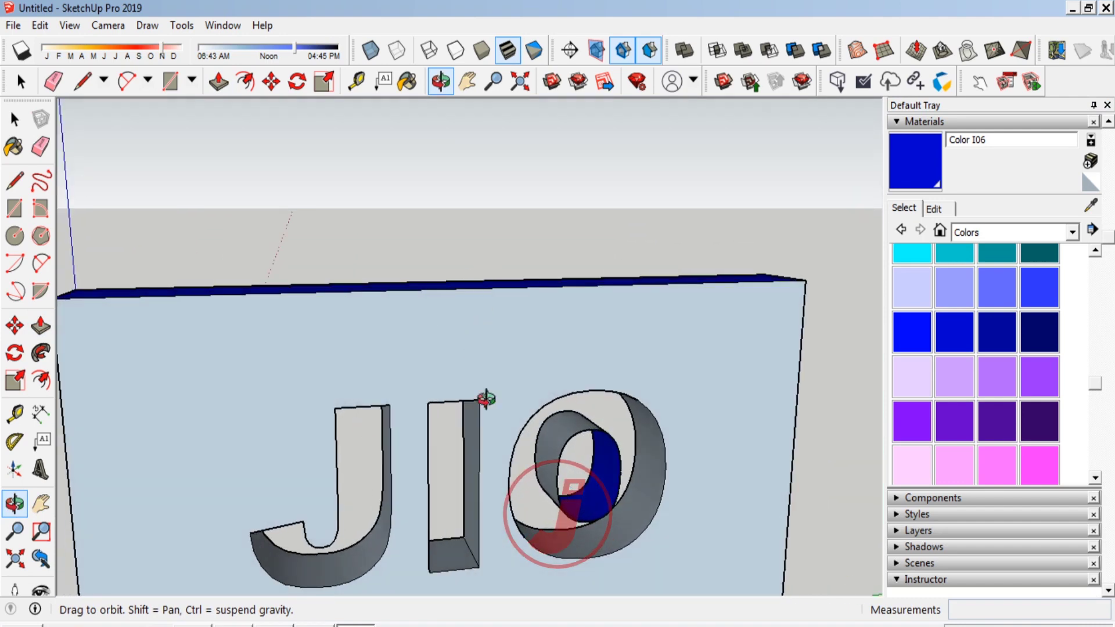
{"action": "scroll", "coordinate": [486, 399], "scroll_direction": "up", "scroll_amount": 2}
{"action": "scroll", "coordinate": [558, 436], "scroll_direction": "up", "scroll_amount": 3}
{"action": "scroll", "coordinate": [459, 391], "scroll_direction": "up", "scroll_amount": 3}
{"action": "scroll", "coordinate": [471, 387], "scroll_direction": "up", "scroll_amount": 2}
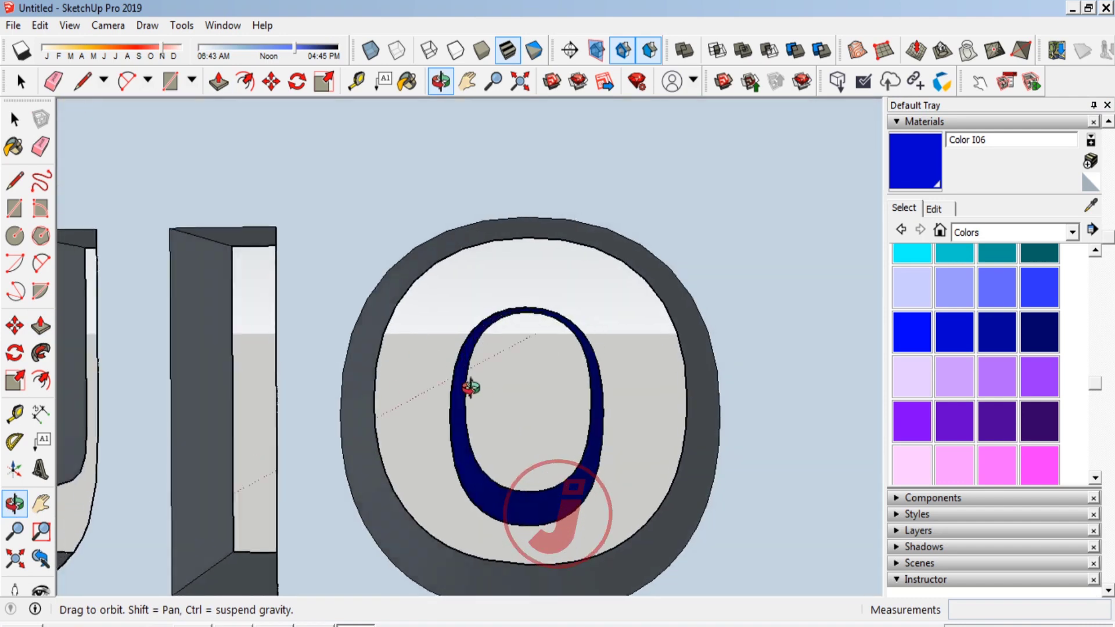
{"action": "left_click_drag", "start_coordinate": [470, 387], "coordinate": [406, 409]}
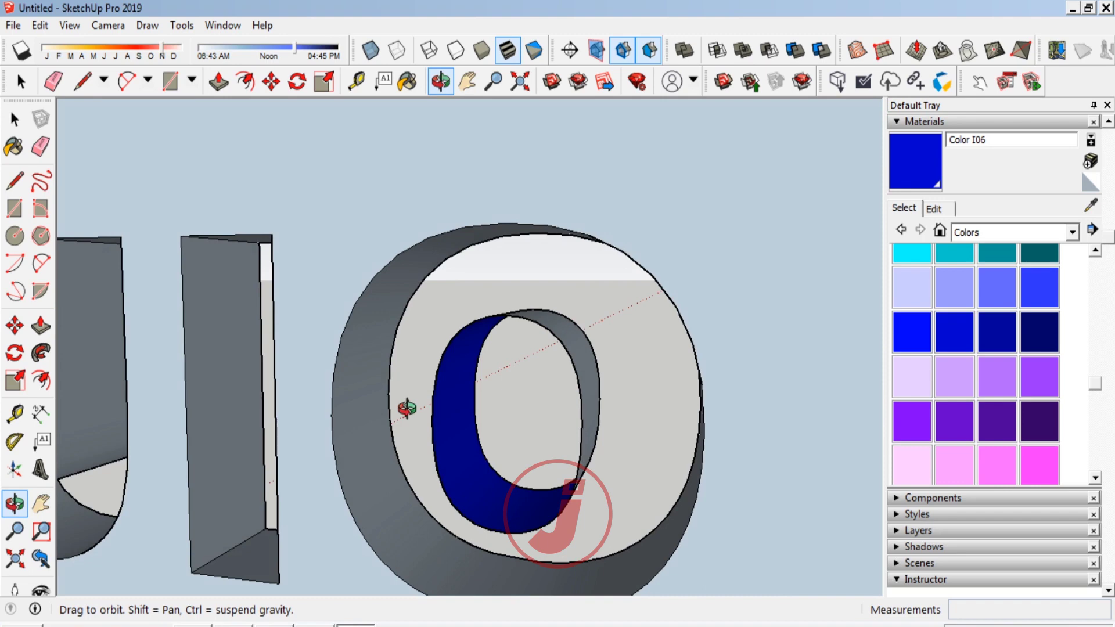
{"action": "left_click_drag", "start_coordinate": [499, 395], "coordinate": [547, 391]}
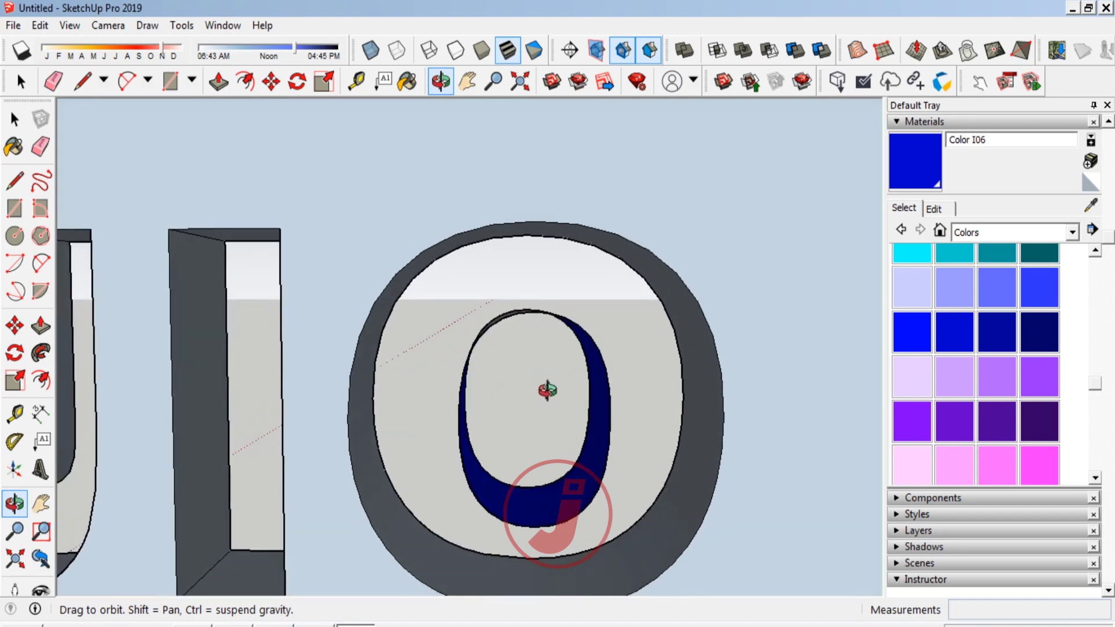
Draw a line across the O's inner hole to restore its solid centre
{"action": "left_click", "coordinate": [15, 180]}
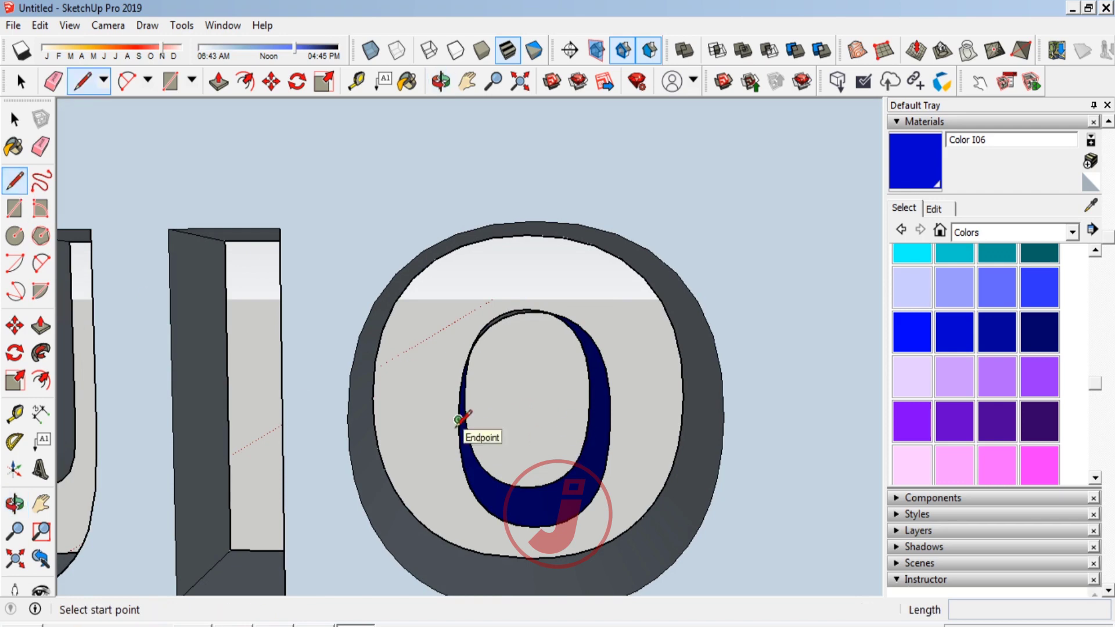
{"action": "left_click", "coordinate": [460, 419]}
{"action": "left_click", "coordinate": [609, 416]}
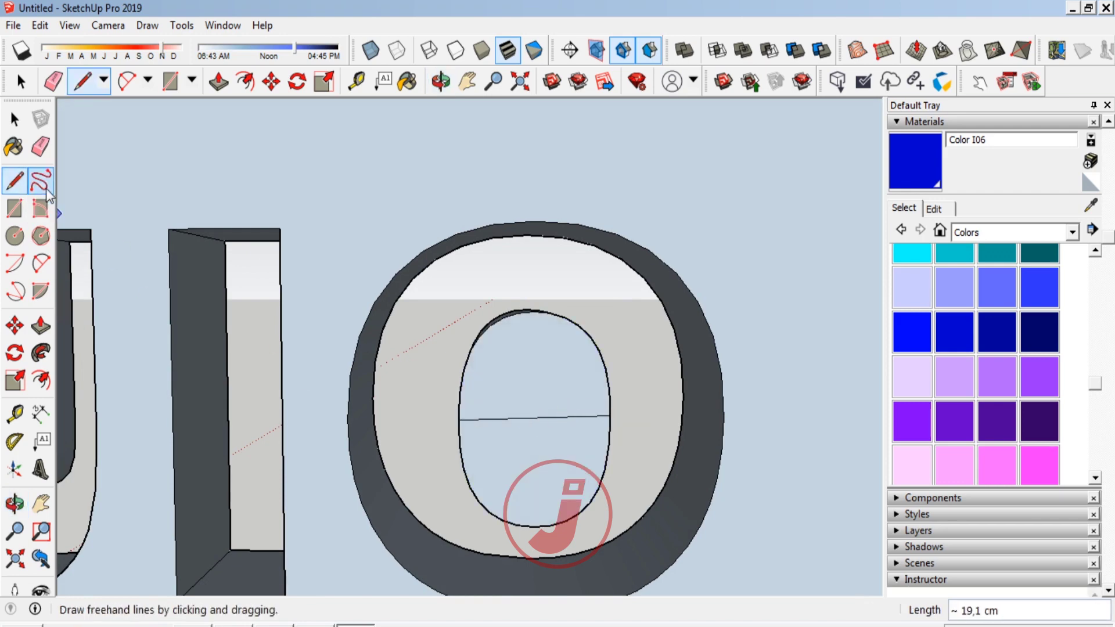
{"action": "left_click", "coordinate": [40, 146]}
{"action": "scroll", "coordinate": [561, 414], "scroll_direction": "down", "scroll_amount": 5}
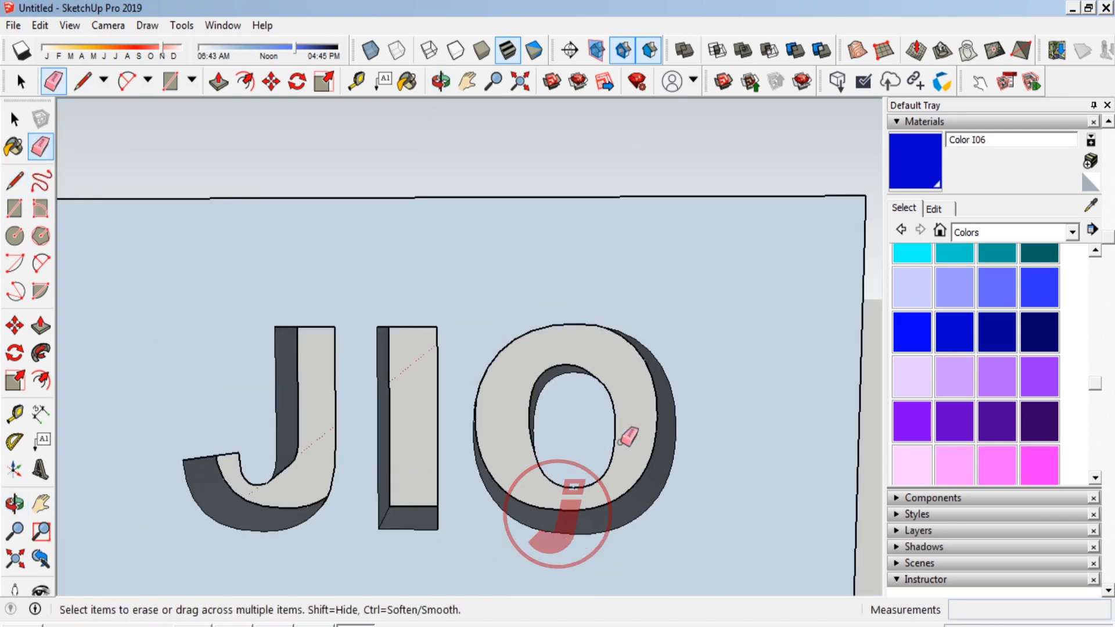
{"action": "scroll", "coordinate": [623, 443], "scroll_direction": "down", "scroll_amount": 2}
Paint the slab face blue with the Paint Bucket
{"action": "key", "text": "b"}
{"action": "left_click", "coordinate": [335, 537]}
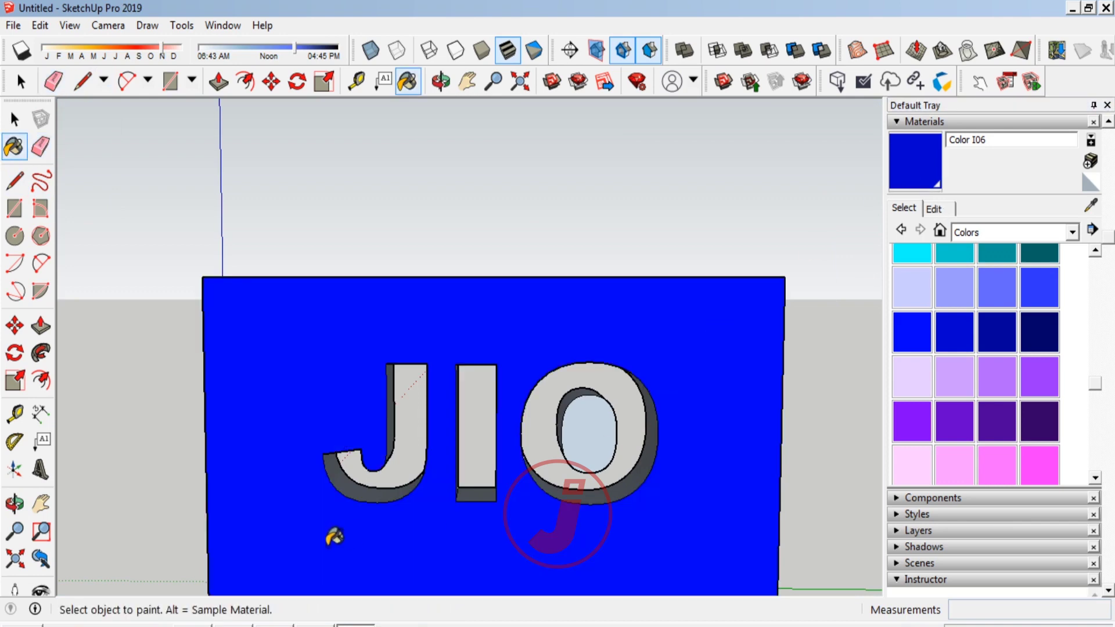
{"action": "left_click", "coordinate": [15, 502]}
{"action": "mouse_move", "coordinate": [357, 471]}
{"action": "left_mouse_down"}
{"action": "mouse_move", "coordinate": [652, 455]}
{"action": "mouse_move", "coordinate": [567, 424]}
{"action": "mouse_move", "coordinate": [314, 461]}
{"action": "mouse_move", "coordinate": [598, 443]}
{"action": "mouse_move", "coordinate": [510, 398]}
{"action": "mouse_move", "coordinate": [331, 390]}
{"action": "mouse_move", "coordinate": [611, 417]}
{"action": "mouse_move", "coordinate": [419, 430]}
{"action": "mouse_move", "coordinate": [625, 468]}
{"action": "mouse_move", "coordinate": [375, 524]}
{"action": "mouse_move", "coordinate": [312, 423]}
{"action": "mouse_move", "coordinate": [303, 465]}
{"action": "mouse_move", "coordinate": [346, 493]}
{"action": "mouse_move", "coordinate": [479, 381]}
{"action": "left_mouse_up"}
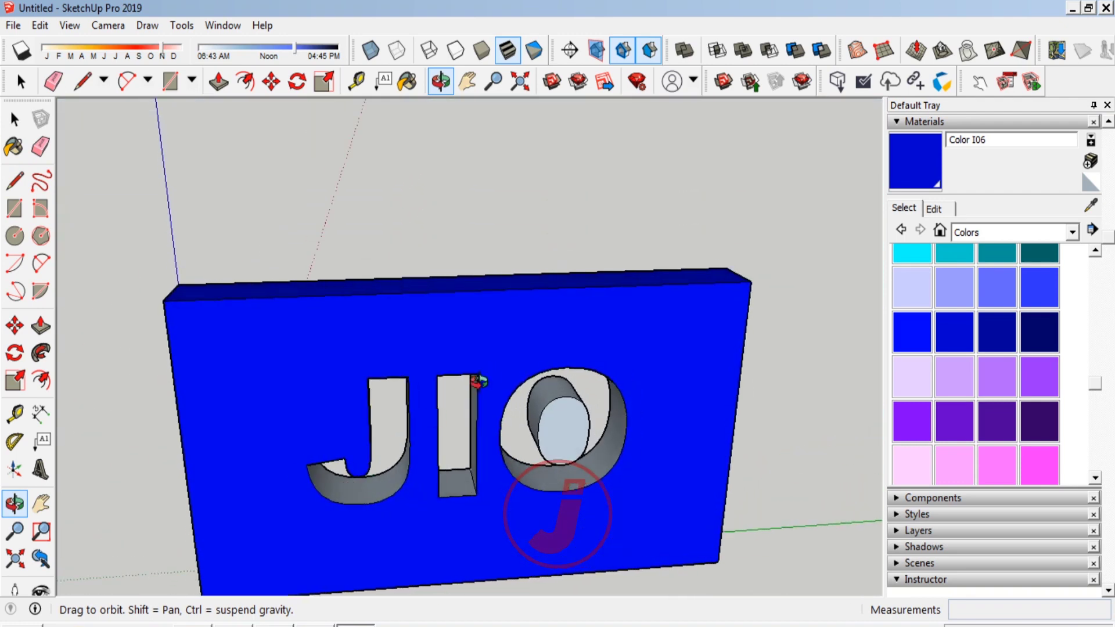
Zoom out and orbit to view the other blocks beside the JIO panel
{"action": "scroll", "coordinate": [479, 381], "scroll_direction": "down", "scroll_amount": 3}
{"action": "scroll", "coordinate": [572, 416], "scroll_direction": "down", "scroll_amount": 2}
{"action": "scroll", "coordinate": [572, 416], "scroll_direction": "down", "scroll_amount": 3}
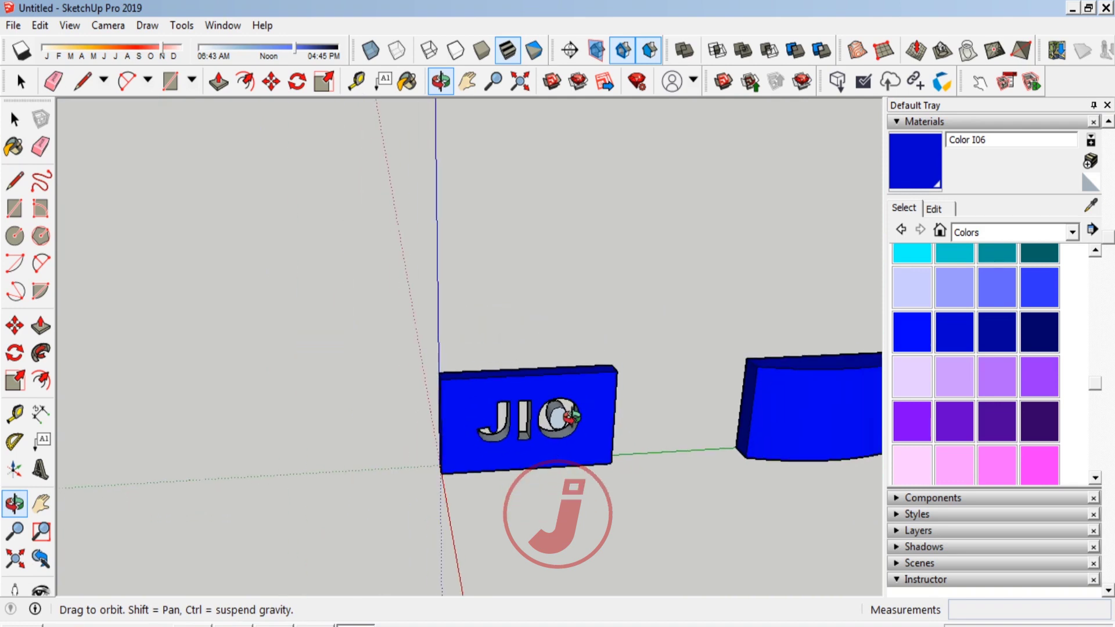
{"action": "left_click_drag", "start_coordinate": [568, 417], "coordinate": [249, 424]}
{"action": "left_click_drag", "start_coordinate": [559, 465], "coordinate": [182, 347]}
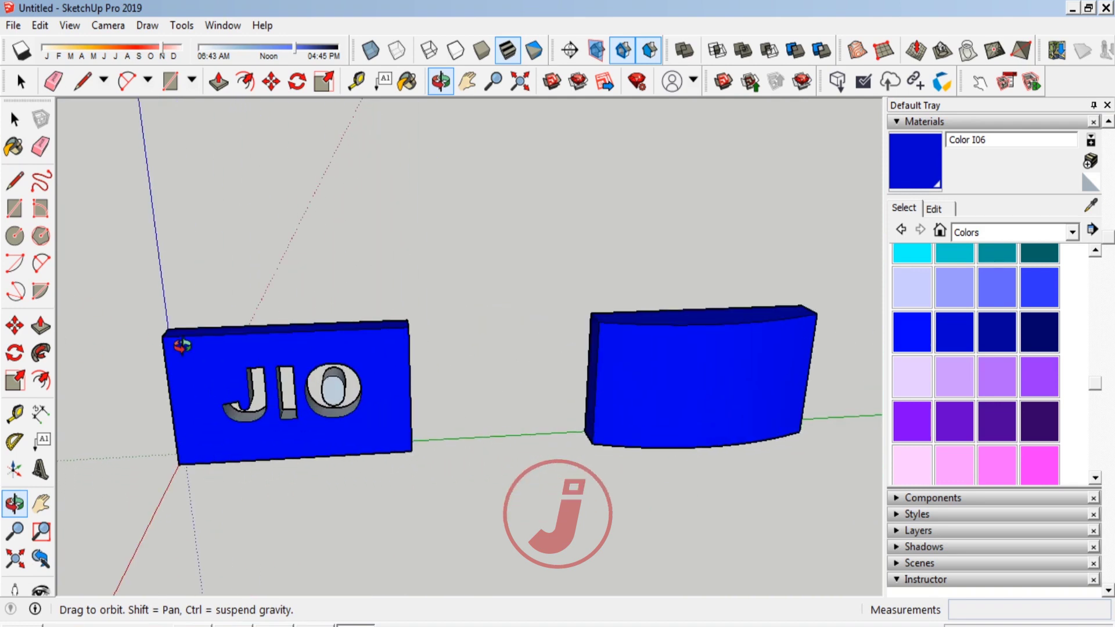
Undo and redo the recent lettering edits, returning to the raised JIO letters
{"action": "key", "text": "ctrl+z"}
{"action": "key", "text": "ctrl+z"}
{"action": "key", "text": "ctrl+z"}
{"action": "key", "text": "ctrl+z"}
{"action": "key", "text": "ctrl+z"}
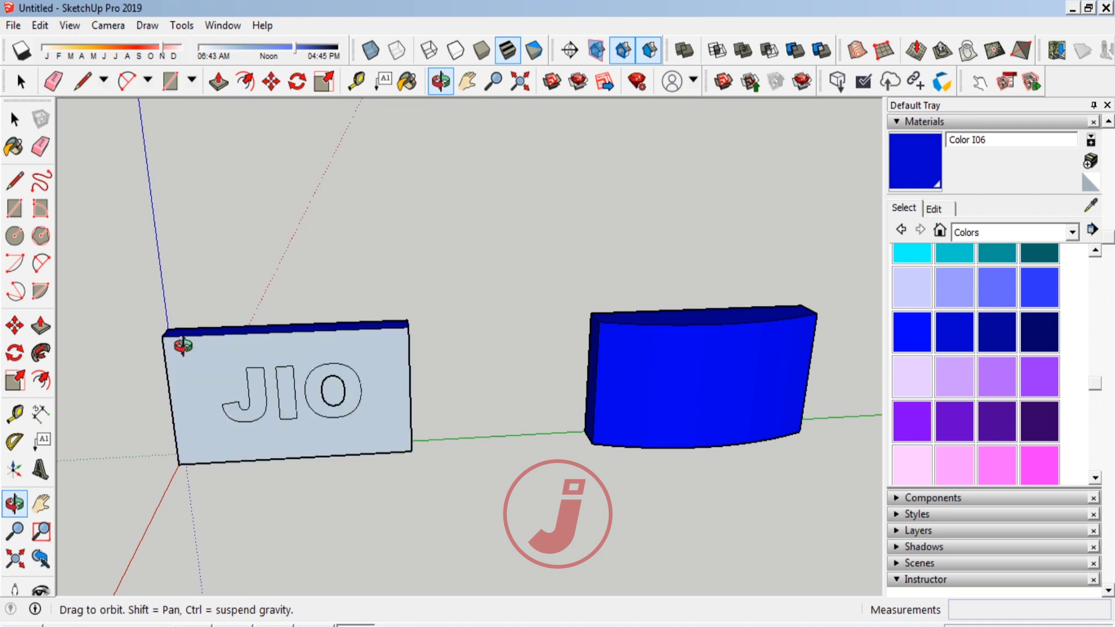
{"action": "key", "text": "ctrl+y"}
{"action": "key", "text": "ctrl+y"}
{"action": "key", "text": "ctrl+y"}
{"action": "key", "text": "ctrl+y"}
{"action": "key", "text": "ctrl+z"}
{"action": "key", "text": "ctrl+z"}
{"action": "key", "text": "ctrl+z"}
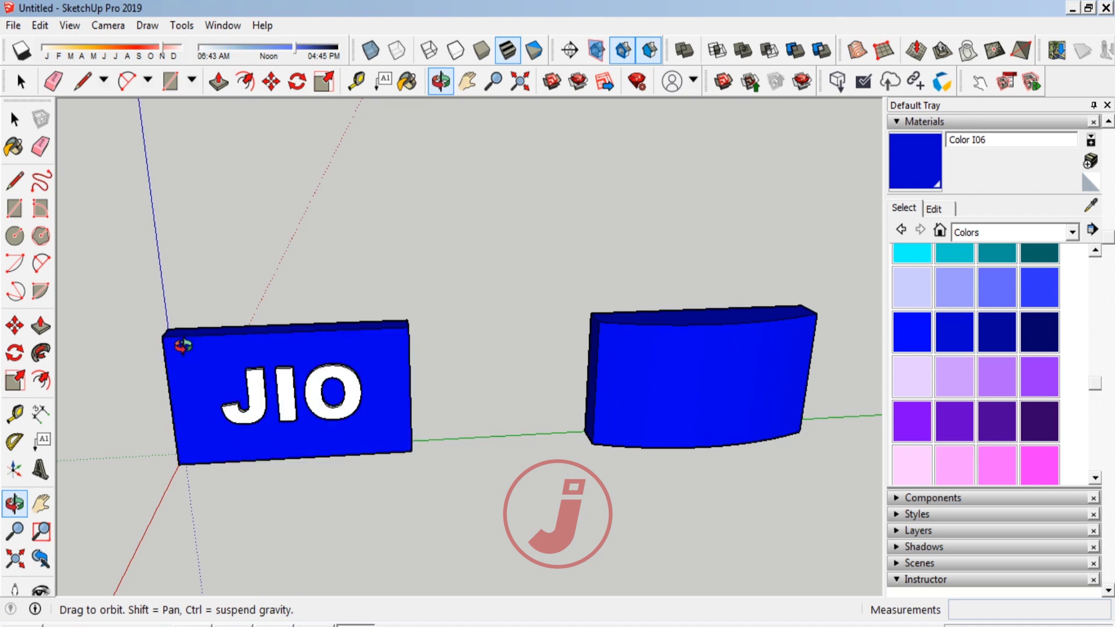
{"action": "mouse_move", "coordinate": [209, 383]}
{"action": "left_mouse_down"}
{"action": "mouse_move", "coordinate": [155, 399]}
{"action": "mouse_move", "coordinate": [353, 364]}
{"action": "mouse_move", "coordinate": [557, 401]}
{"action": "mouse_move", "coordinate": [408, 403]}
{"action": "mouse_move", "coordinate": [530, 437]}
{"action": "mouse_move", "coordinate": [304, 455]}
{"action": "mouse_move", "coordinate": [393, 428]}
{"action": "mouse_move", "coordinate": [469, 448]}
{"action": "mouse_move", "coordinate": [505, 438]}
{"action": "mouse_move", "coordinate": [465, 451]}
{"action": "mouse_move", "coordinate": [297, 448]}
{"action": "left_mouse_up"}
{"action": "left_click", "coordinate": [14, 119]}
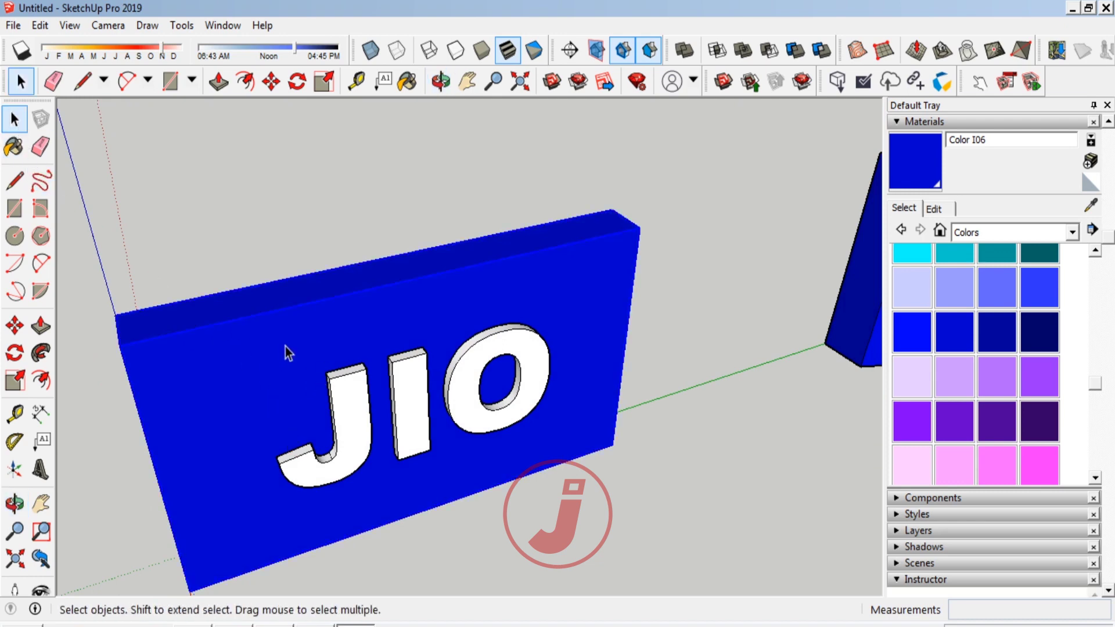
Select the JIO lettering group on the blue board
{"action": "left_click", "coordinate": [351, 414]}
{"action": "left_click", "coordinate": [14, 503]}
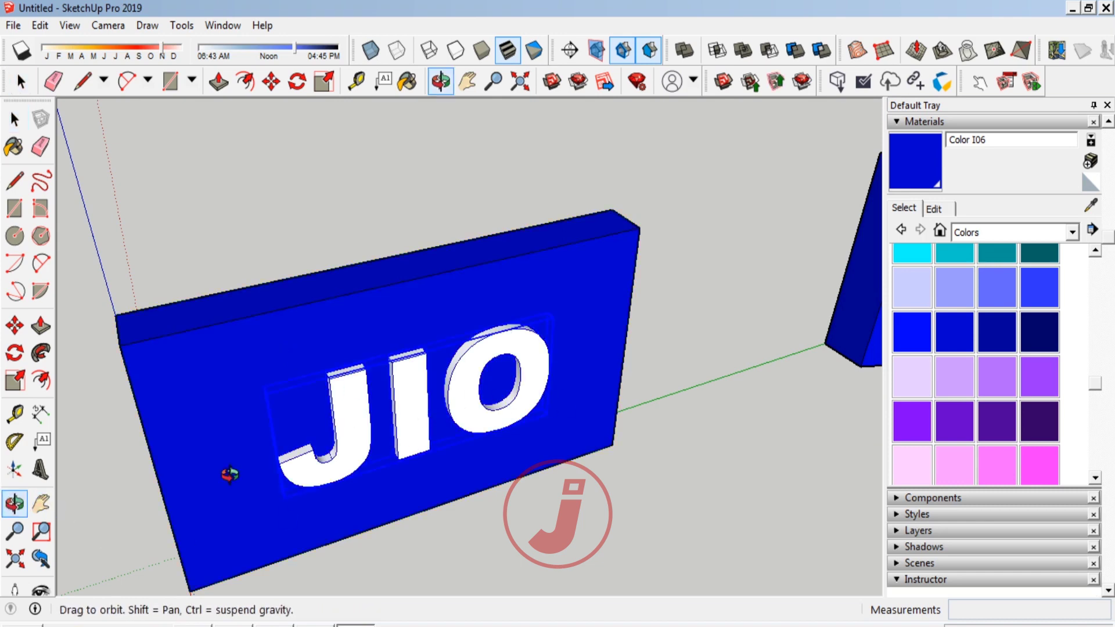
{"action": "mouse_move", "coordinate": [406, 430]}
{"action": "left_mouse_down"}
{"action": "mouse_move", "coordinate": [511, 453]}
{"action": "mouse_move", "coordinate": [530, 407]}
{"action": "left_mouse_up"}
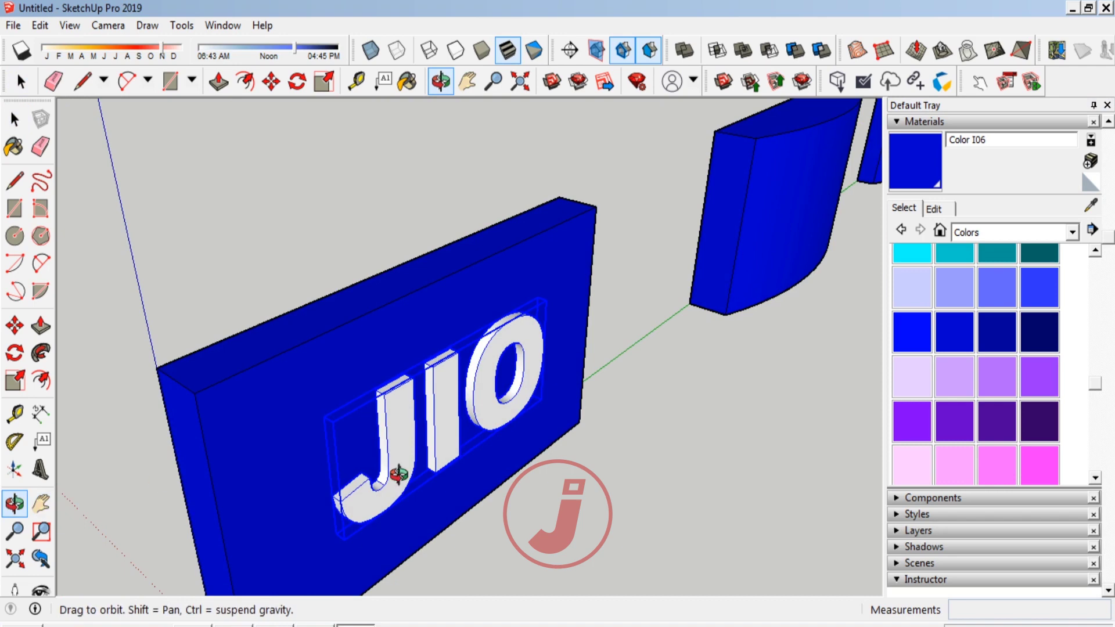
{"action": "left_click_drag", "start_coordinate": [405, 426], "coordinate": [509, 485]}
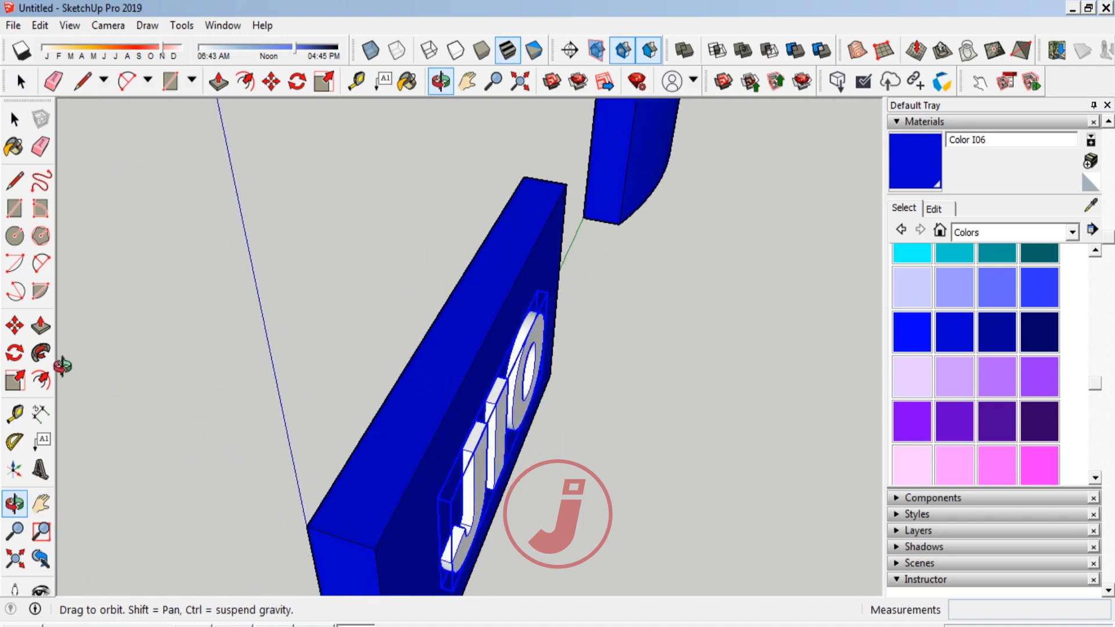
{"action": "left_click", "coordinate": [15, 380]}
{"action": "left_click", "coordinate": [15, 119]}
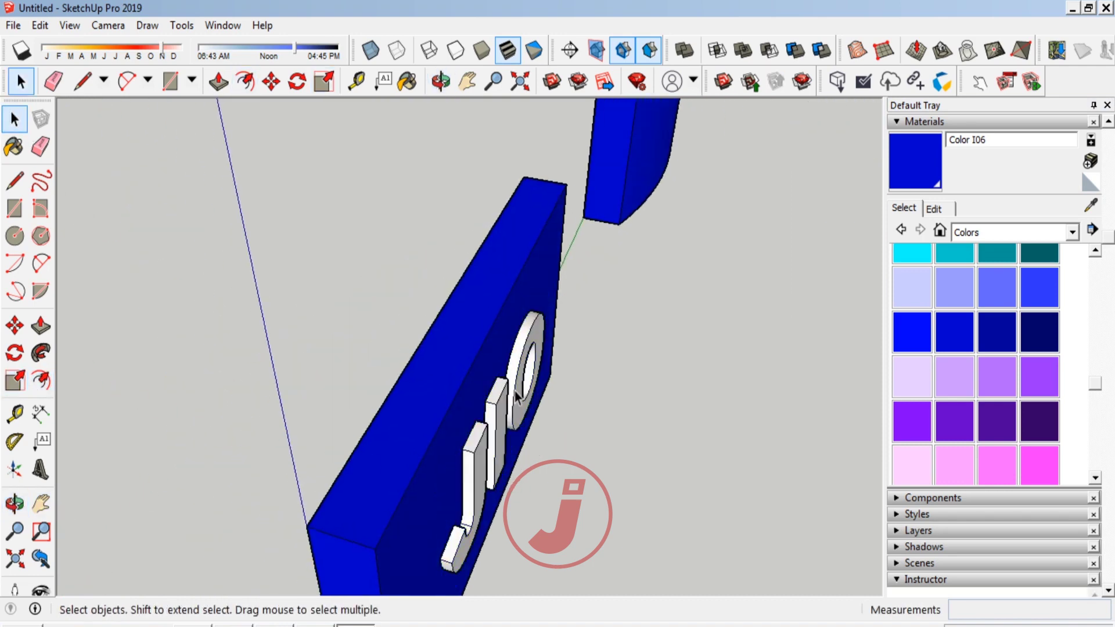
{"action": "left_click", "coordinate": [498, 413]}
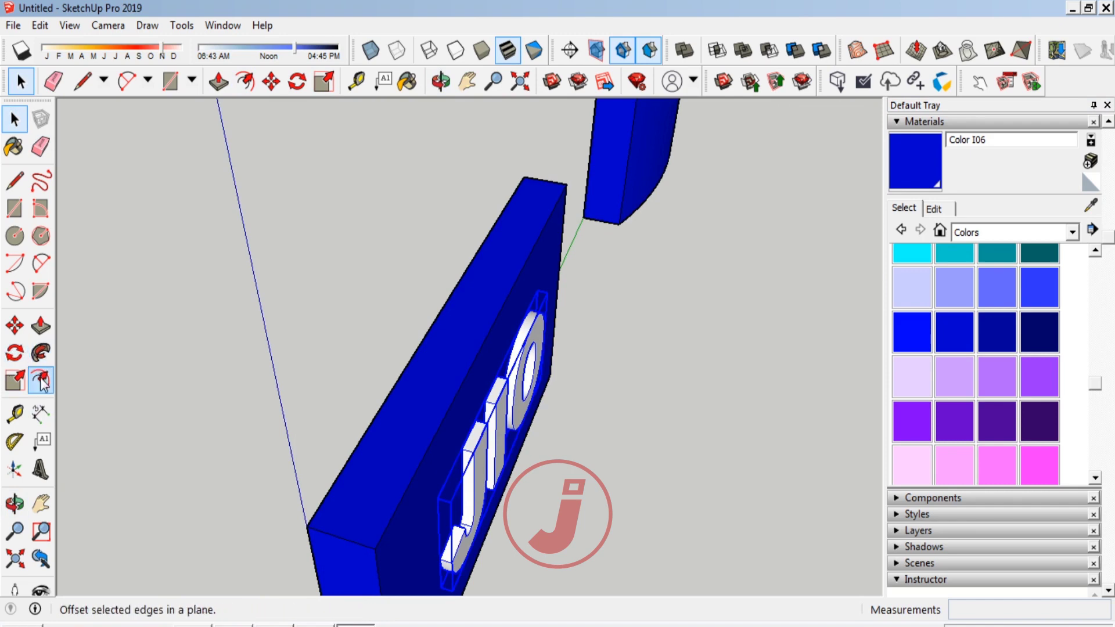
Scale the JIO letters along the blue axis to about 2.8x thickness, undoing an overstretch
{"action": "left_click", "coordinate": [14, 380]}
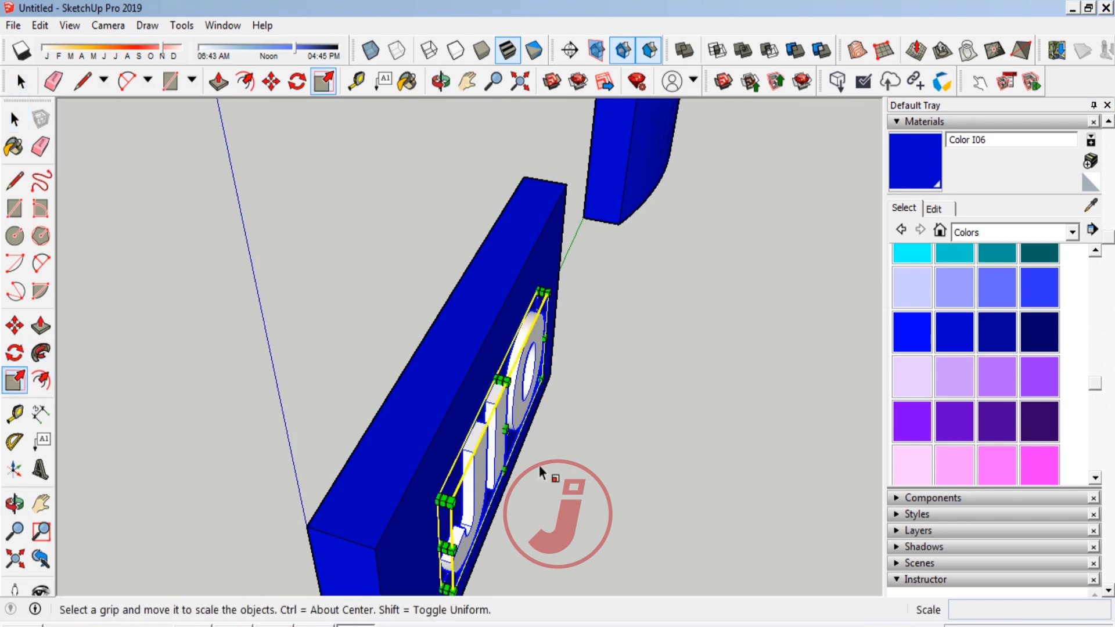
{"action": "left_click_drag", "start_coordinate": [504, 428], "coordinate": [375, 510]}
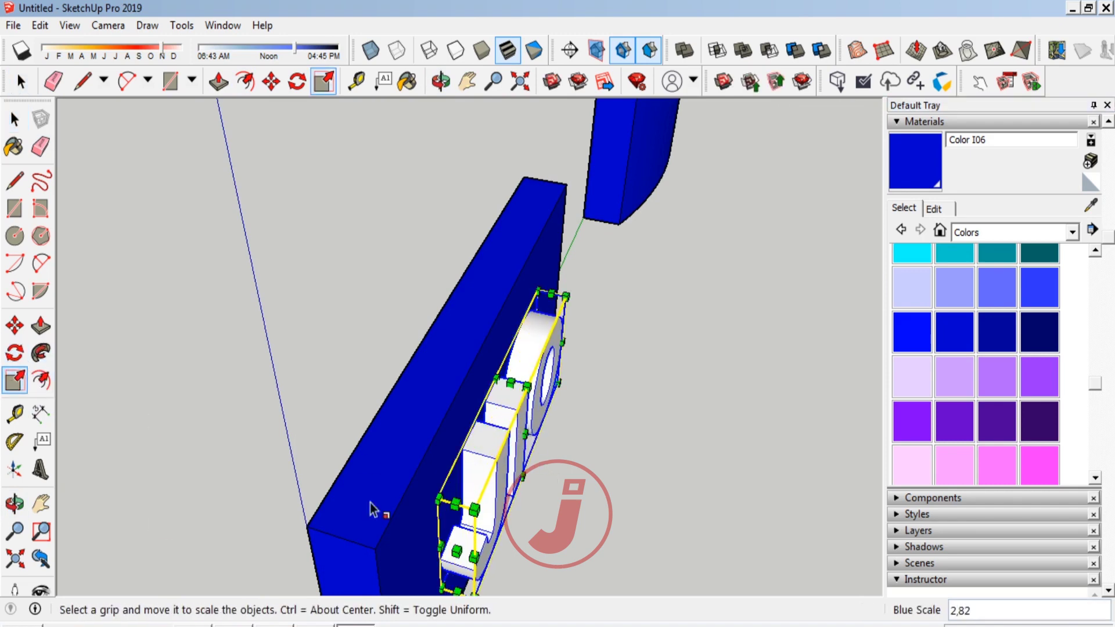
{"action": "left_click", "coordinate": [14, 502]}
{"action": "mouse_move", "coordinate": [482, 449]}
{"action": "left_mouse_down"}
{"action": "mouse_move", "coordinate": [451, 428]}
{"action": "mouse_move", "coordinate": [167, 363]}
{"action": "left_mouse_up"}
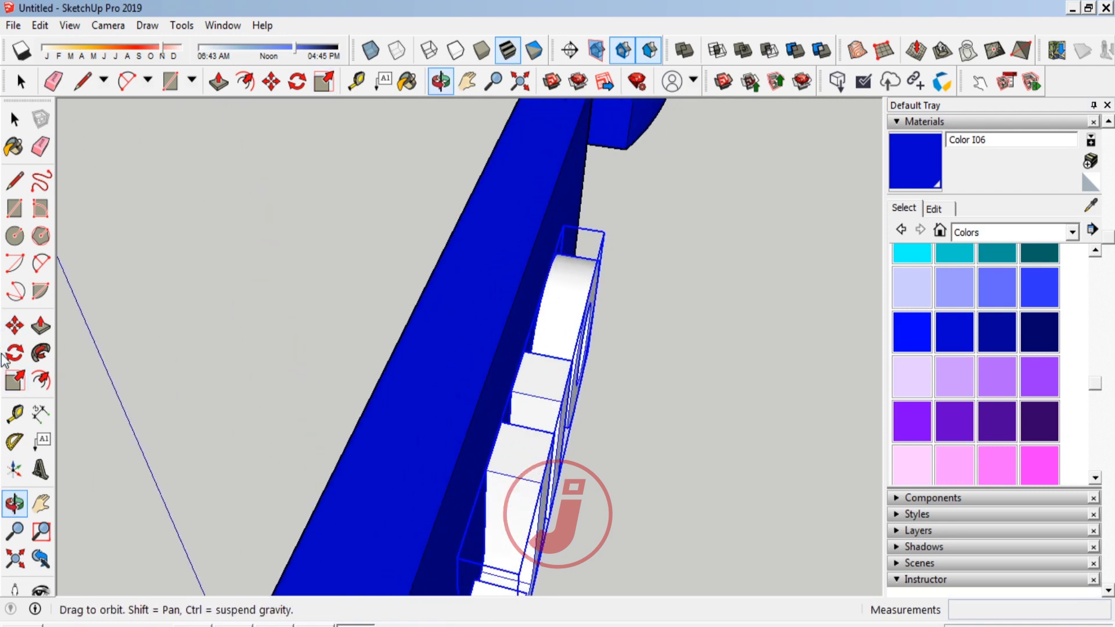
{"action": "key", "text": "s"}
{"action": "mouse_move", "coordinate": [563, 431]}
{"action": "left_mouse_down"}
{"action": "mouse_move", "coordinate": [187, 344]}
{"action": "mouse_move", "coordinate": [410, 386]}
{"action": "mouse_move", "coordinate": [229, 356]}
{"action": "mouse_move", "coordinate": [331, 373]}
{"action": "mouse_move", "coordinate": [275, 362]}
{"action": "left_mouse_up"}
{"action": "scroll", "coordinate": [319, 372], "scroll_direction": "down", "scroll_amount": 3}
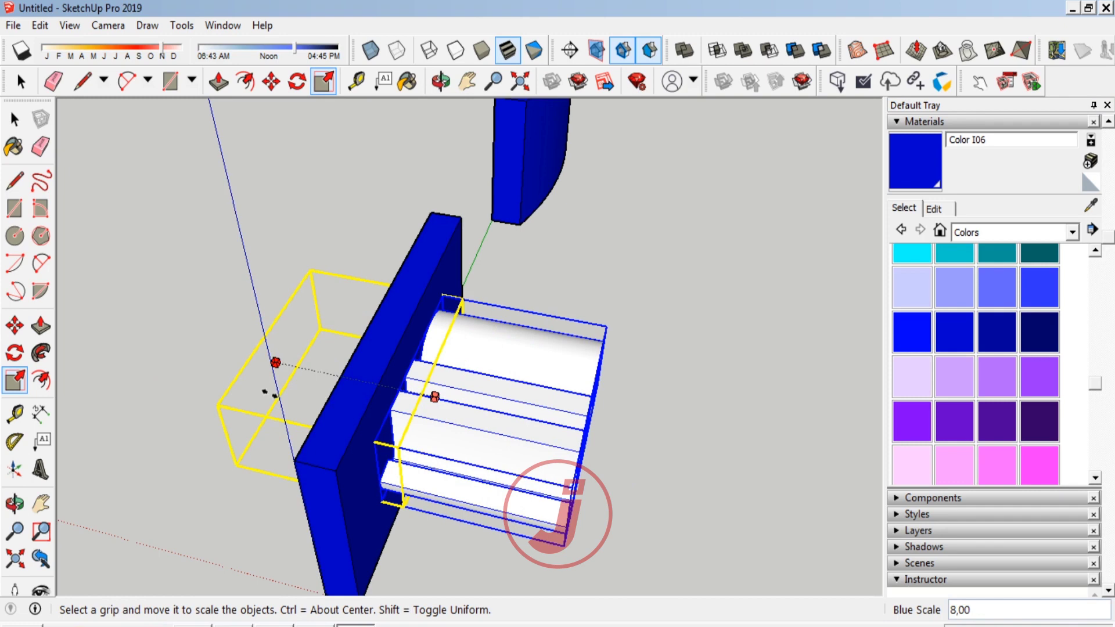
{"action": "left_click_drag", "start_coordinate": [269, 393], "coordinate": [270, 395]}
{"action": "key", "text": "ctrl+z"}
{"action": "scroll", "coordinate": [426, 454], "scroll_direction": "up", "scroll_amount": 5}
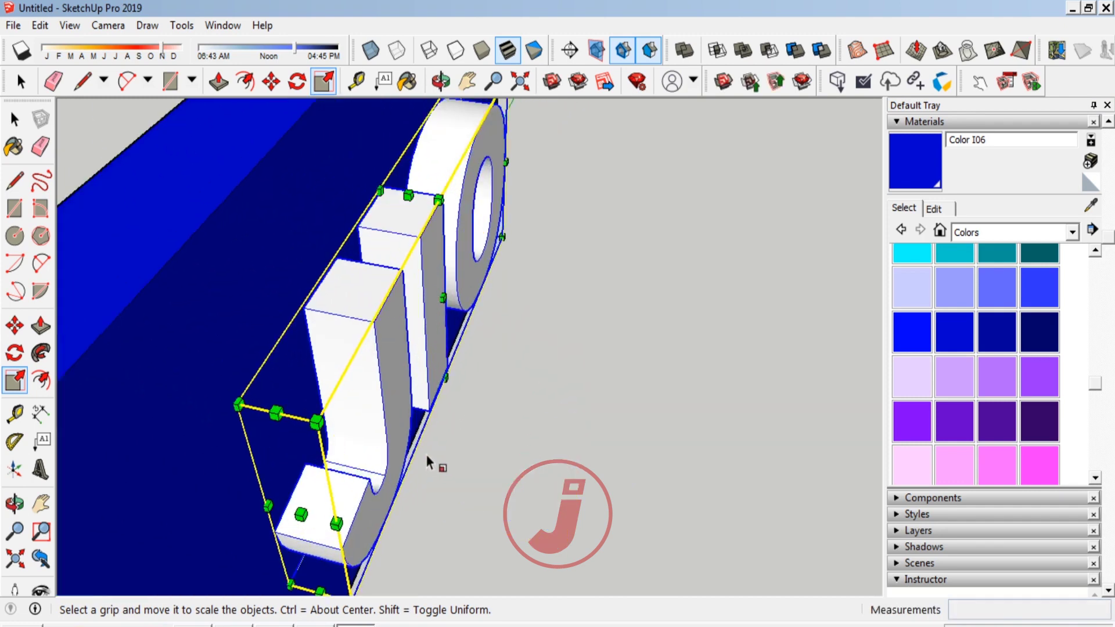
{"action": "key", "text": "space"}
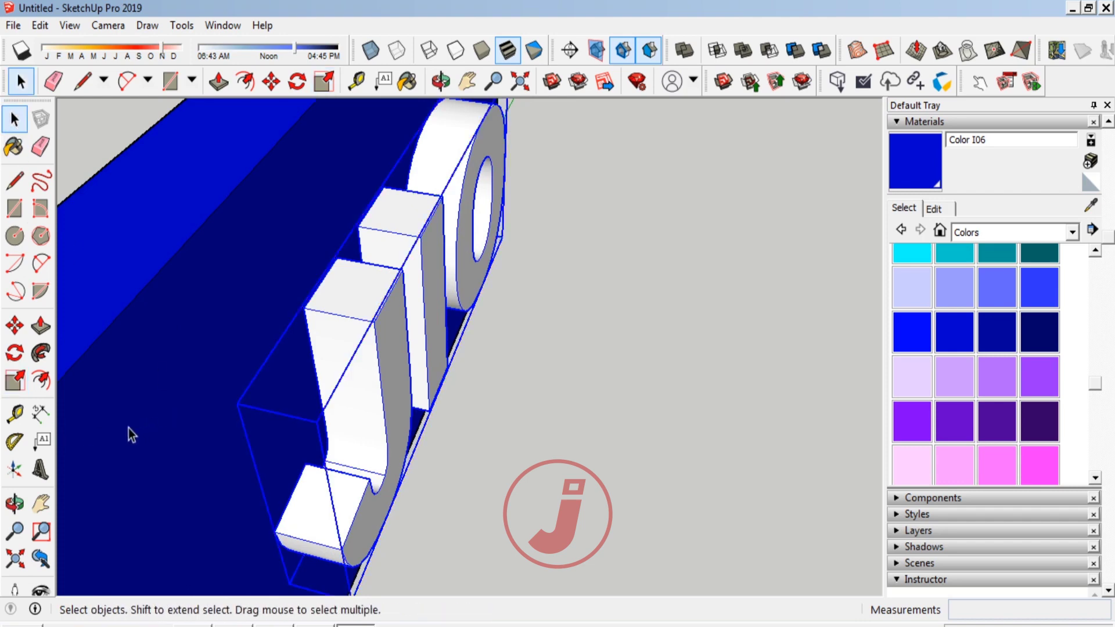
Explode the JIO text component and regroup the loose letters as a plain group
{"action": "right_click", "coordinate": [375, 333]}
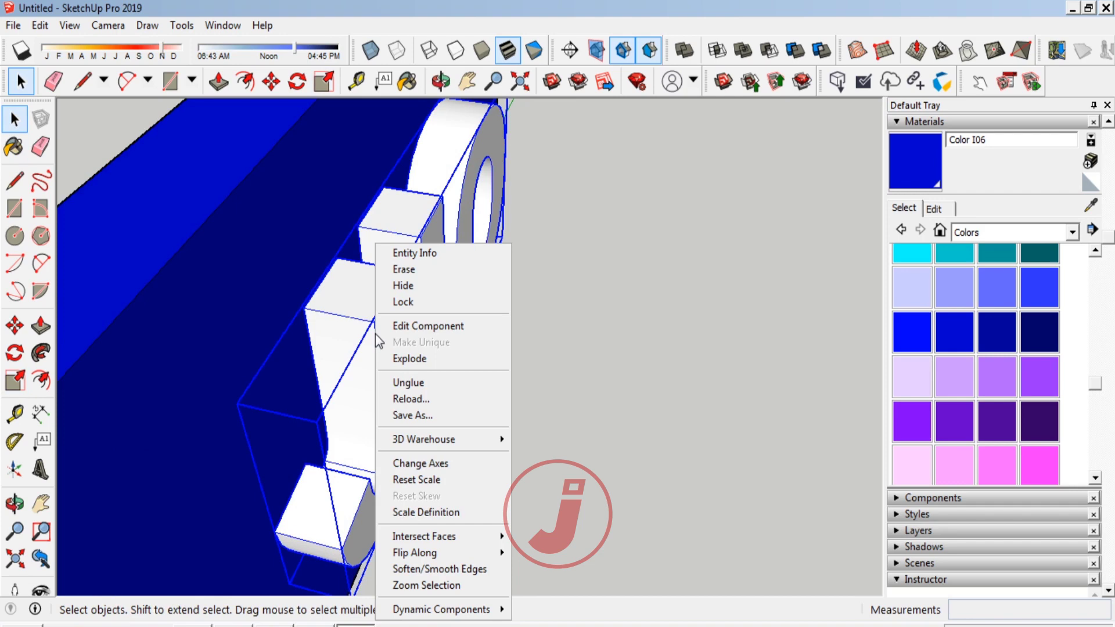
{"action": "left_click", "coordinate": [396, 359]}
{"action": "scroll", "coordinate": [397, 361], "scroll_direction": "down", "scroll_amount": 2}
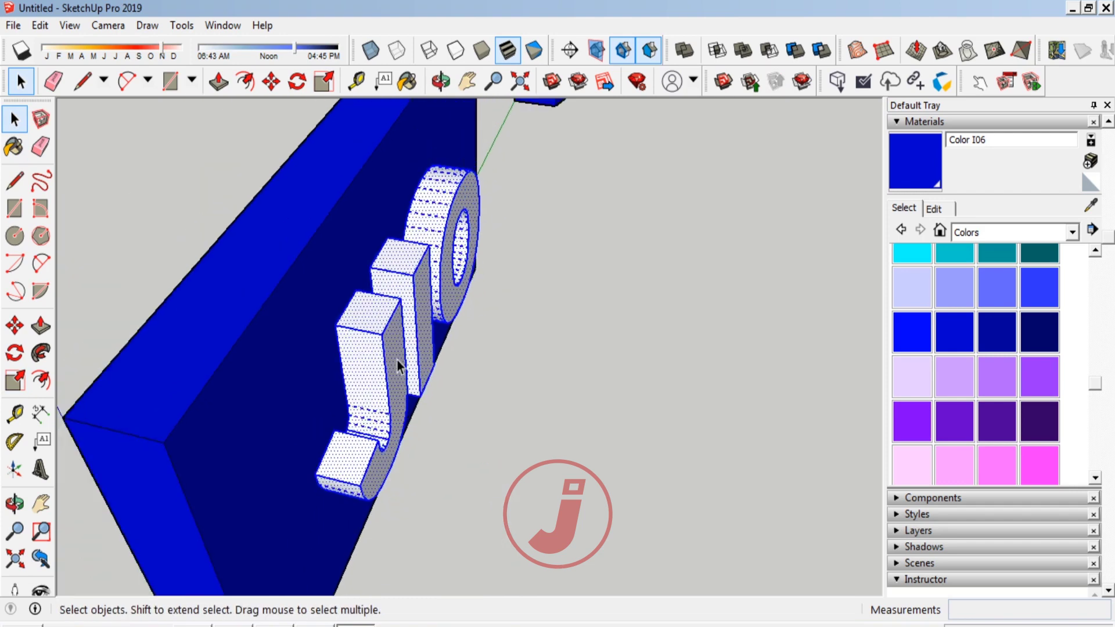
{"action": "right_click", "coordinate": [383, 360]}
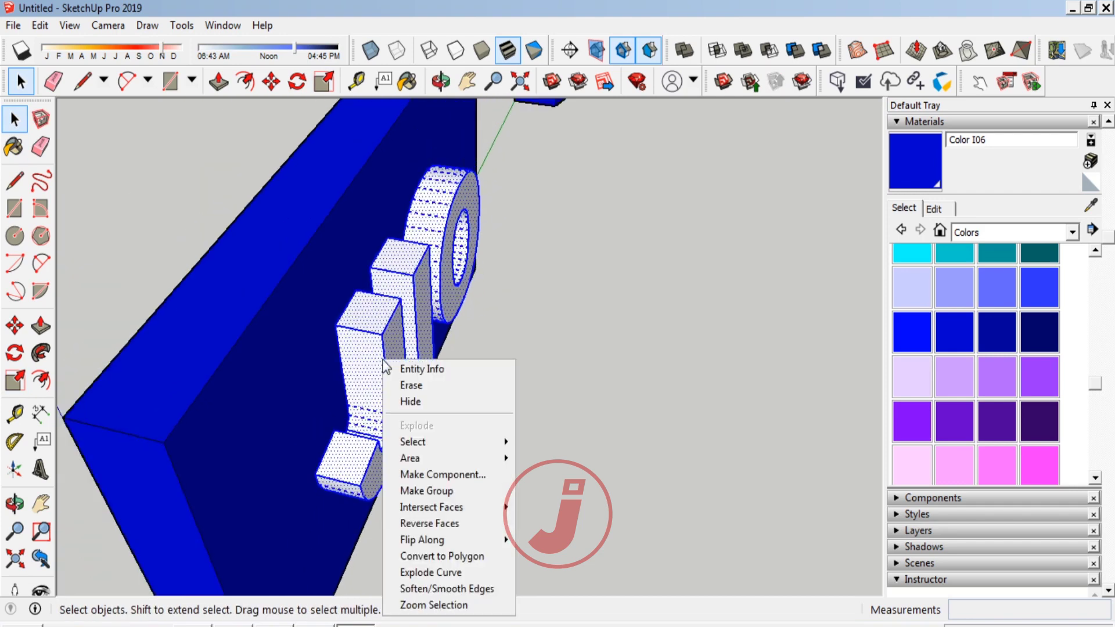
{"action": "left_click", "coordinate": [429, 492]}
{"action": "middle_click_drag", "start_coordinate": [428, 492], "coordinate": [270, 354]}
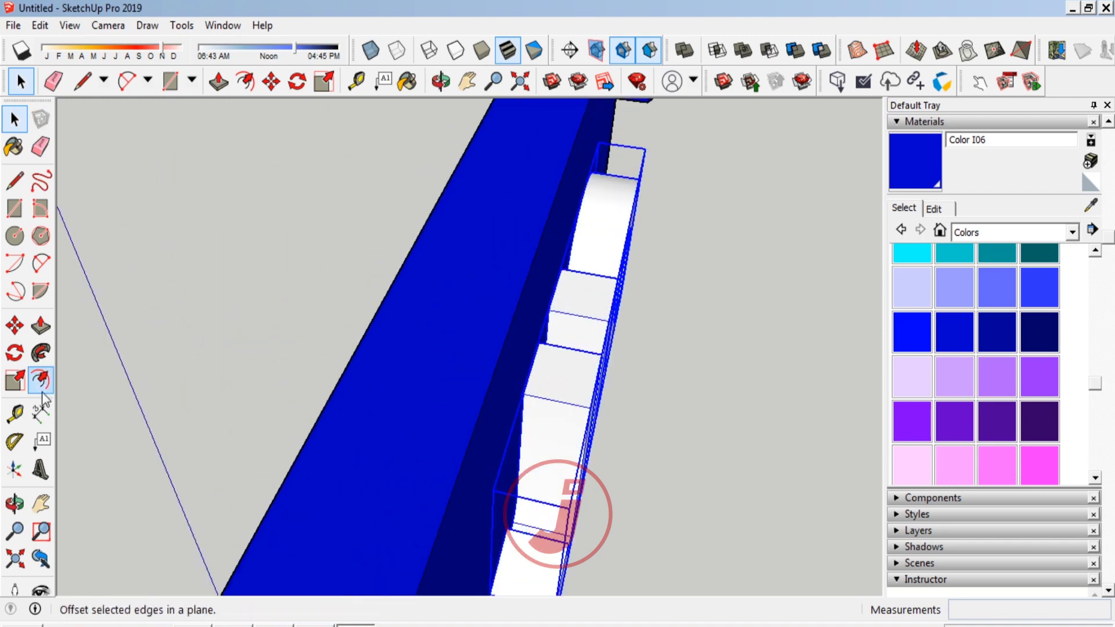
Stretch the letter group along red through the board and float the Solid Tools toolbar
{"action": "left_click", "coordinate": [15, 382]}
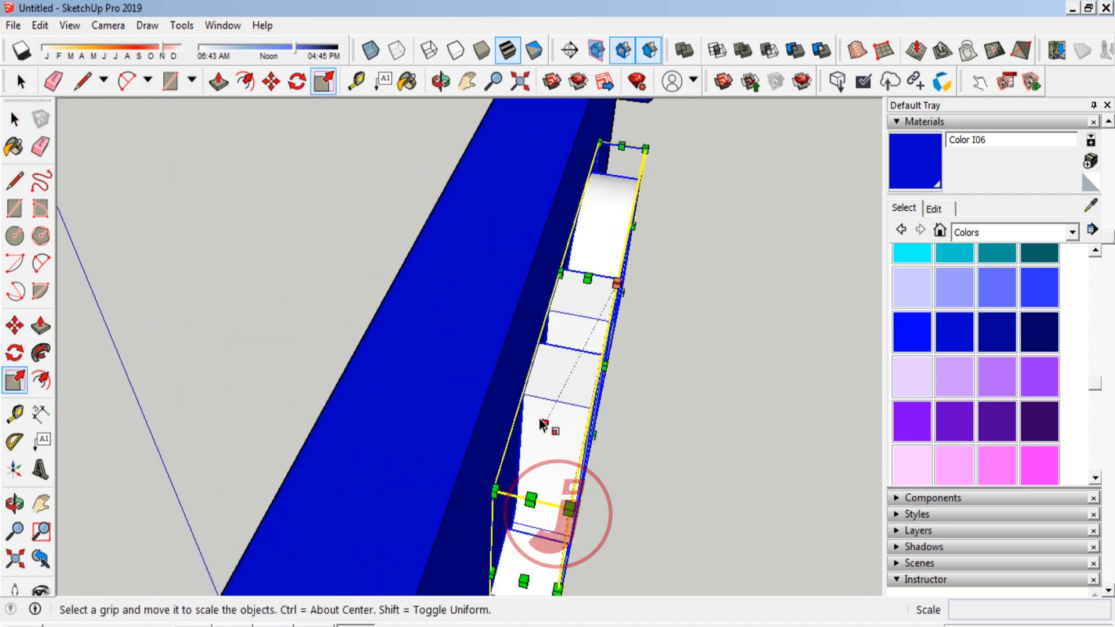
{"action": "middle_click_drag", "start_coordinate": [566, 405], "coordinate": [566, 396]}
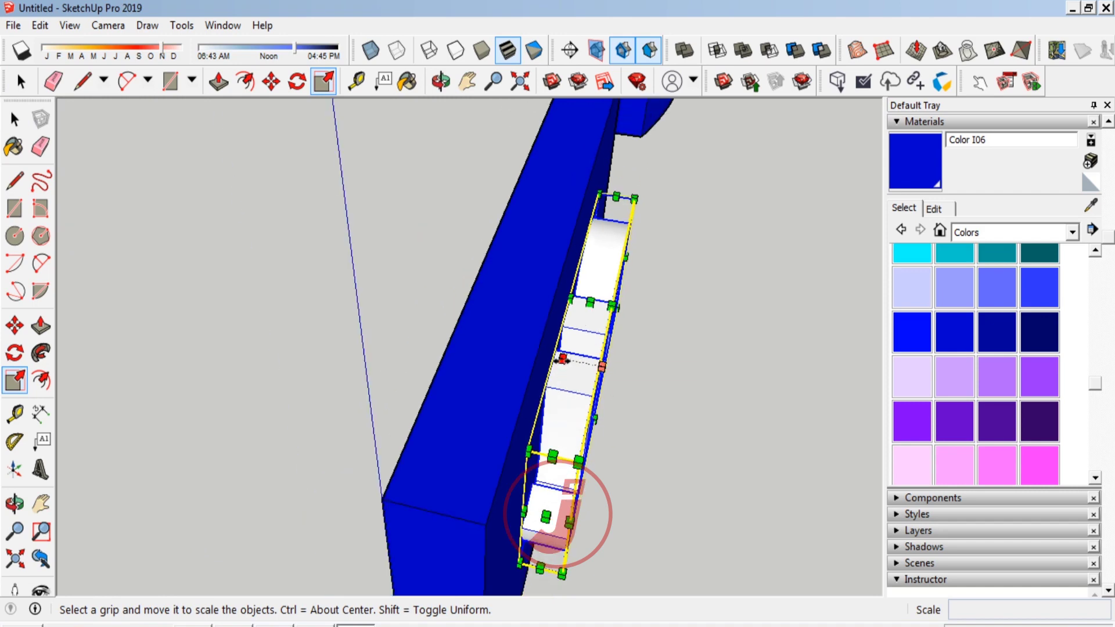
{"action": "mouse_move", "coordinate": [601, 366]}
{"action": "left_mouse_down"}
{"action": "mouse_move", "coordinate": [446, 349]}
{"action": "mouse_move", "coordinate": [692, 417]}
{"action": "mouse_move", "coordinate": [164, 491]}
{"action": "left_mouse_up"}
{"action": "left_click", "coordinate": [15, 503]}
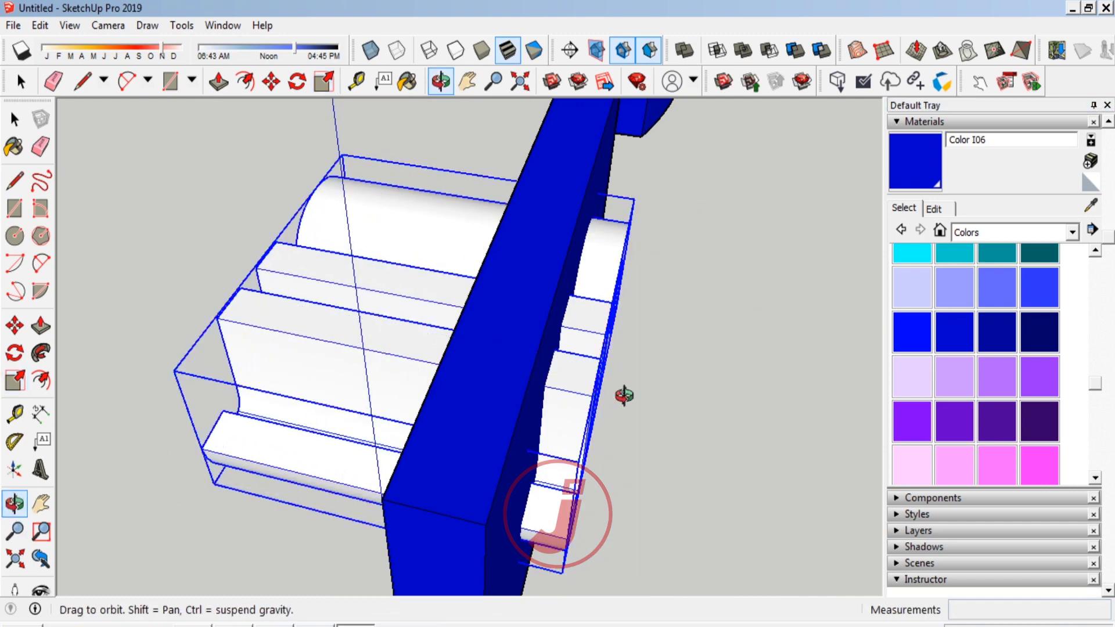
{"action": "mouse_move", "coordinate": [628, 393]}
{"action": "left_mouse_down"}
{"action": "mouse_move", "coordinate": [229, 326]}
{"action": "mouse_move", "coordinate": [285, 352]}
{"action": "mouse_move", "coordinate": [251, 291]}
{"action": "mouse_move", "coordinate": [277, 314]}
{"action": "left_mouse_up"}
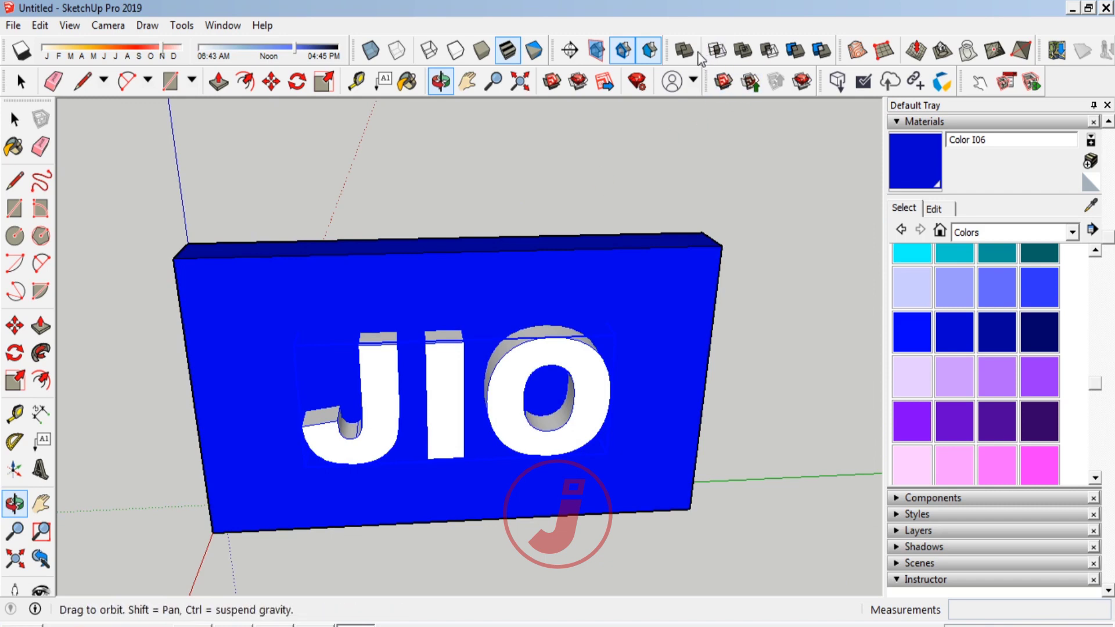
{"action": "mouse_move", "coordinate": [667, 51]}
{"action": "left_mouse_down"}
{"action": "mouse_move", "coordinate": [639, 110]}
{"action": "mouse_move", "coordinate": [552, 142]}
{"action": "mouse_move", "coordinate": [569, 145]}
{"action": "left_mouse_up"}
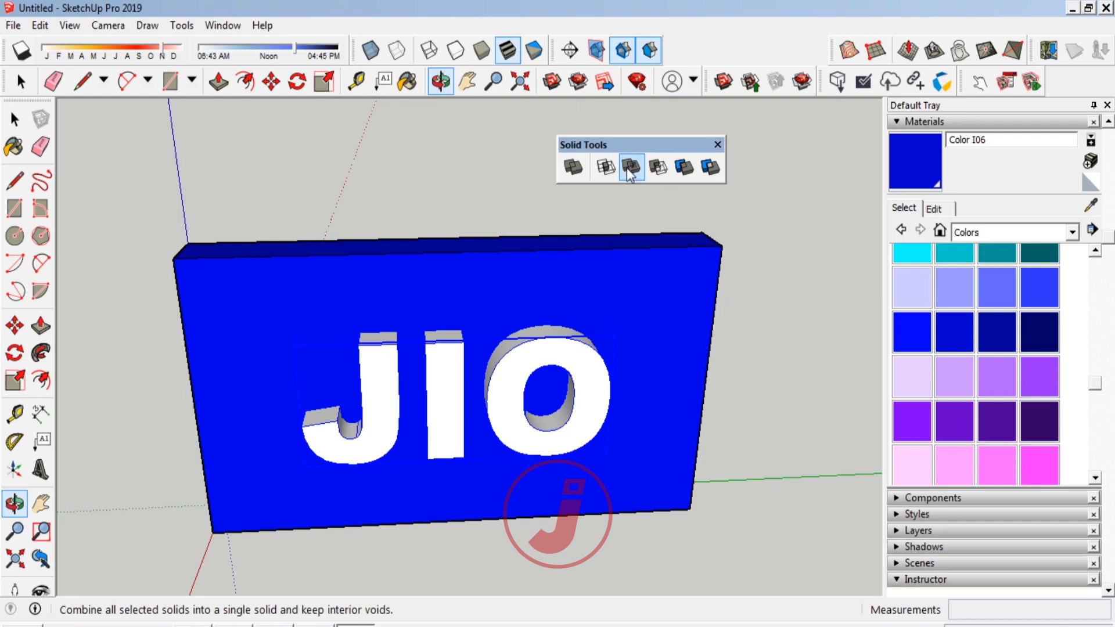
{"action": "left_click", "coordinate": [64, 31]}
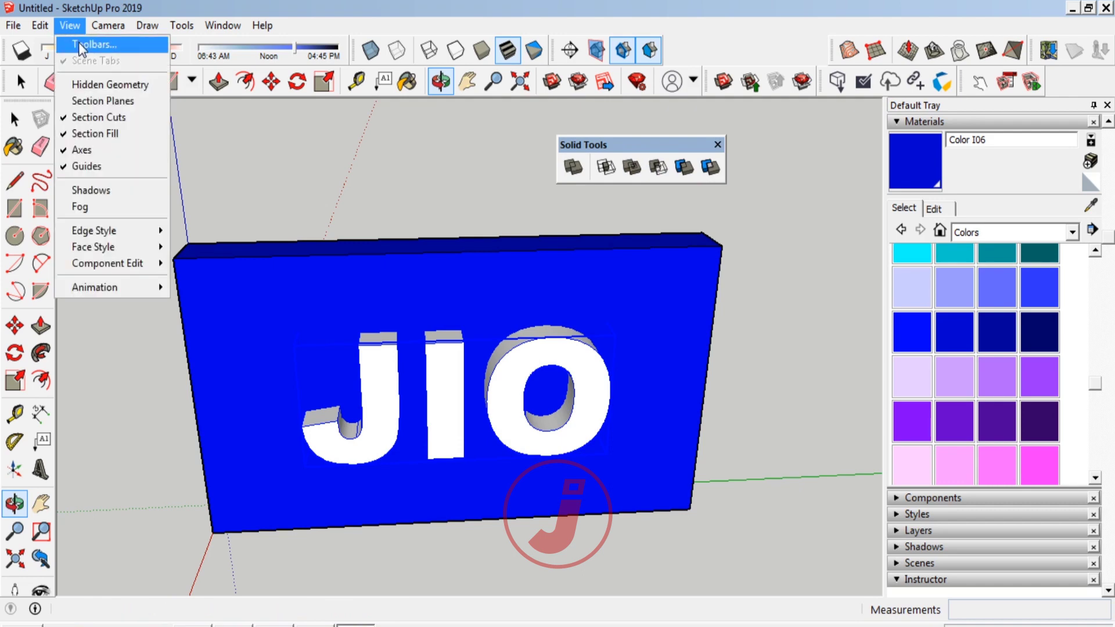
{"action": "left_click", "coordinate": [79, 44]}
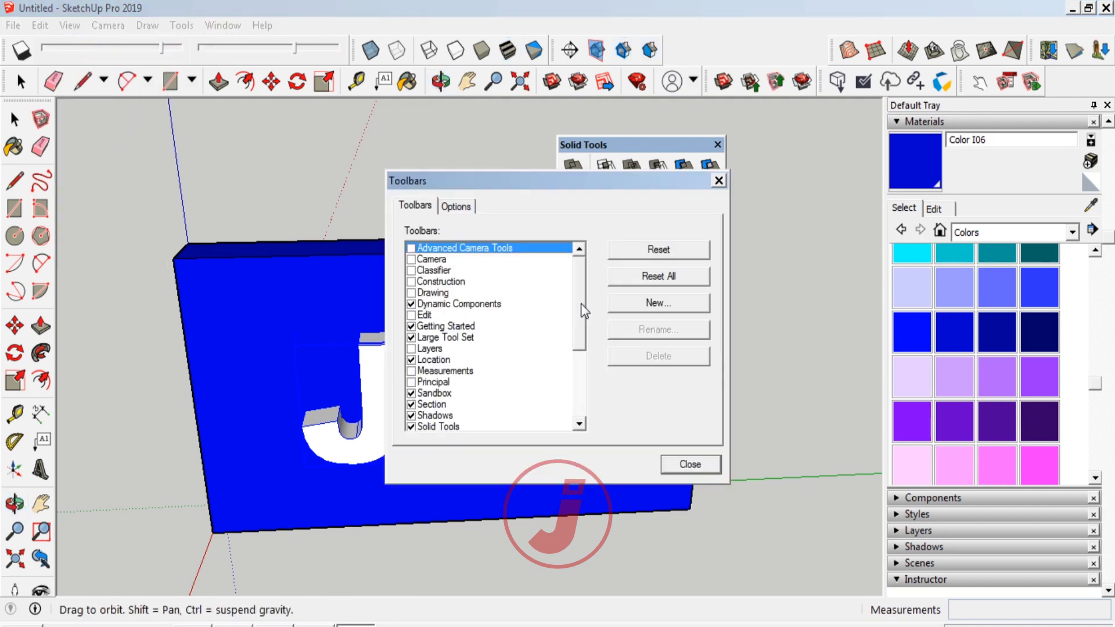
{"action": "left_click_drag", "start_coordinate": [581, 303], "coordinate": [573, 367]}
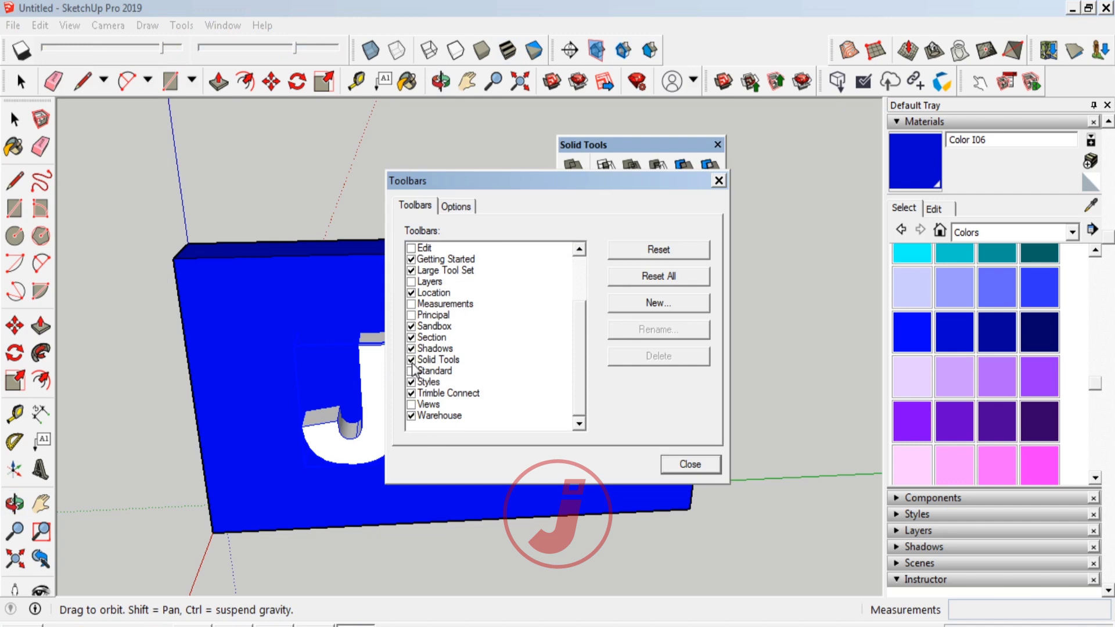
{"action": "left_click", "coordinate": [691, 461]}
{"action": "left_click_drag", "start_coordinate": [636, 148], "coordinate": [631, 146]}
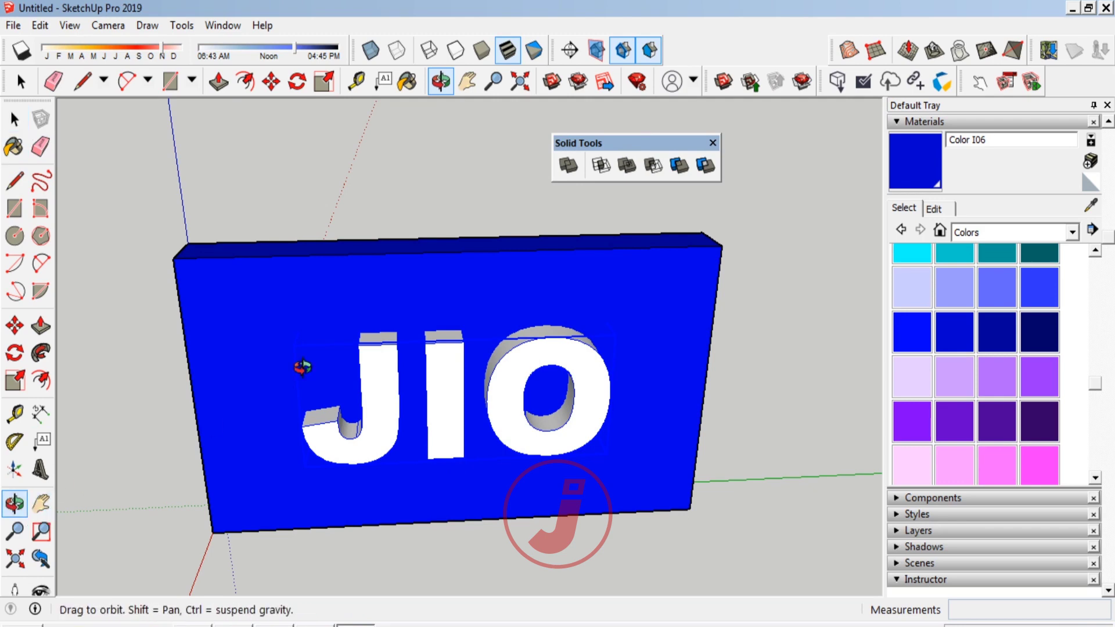
Select the blue board and the JIO letter group in turn, then clear the selection
{"action": "mouse_move", "coordinate": [302, 367]}
{"action": "left_mouse_down"}
{"action": "mouse_move", "coordinate": [413, 350]}
{"action": "mouse_move", "coordinate": [443, 391]}
{"action": "mouse_move", "coordinate": [528, 410]}
{"action": "mouse_move", "coordinate": [201, 265]}
{"action": "left_mouse_up"}
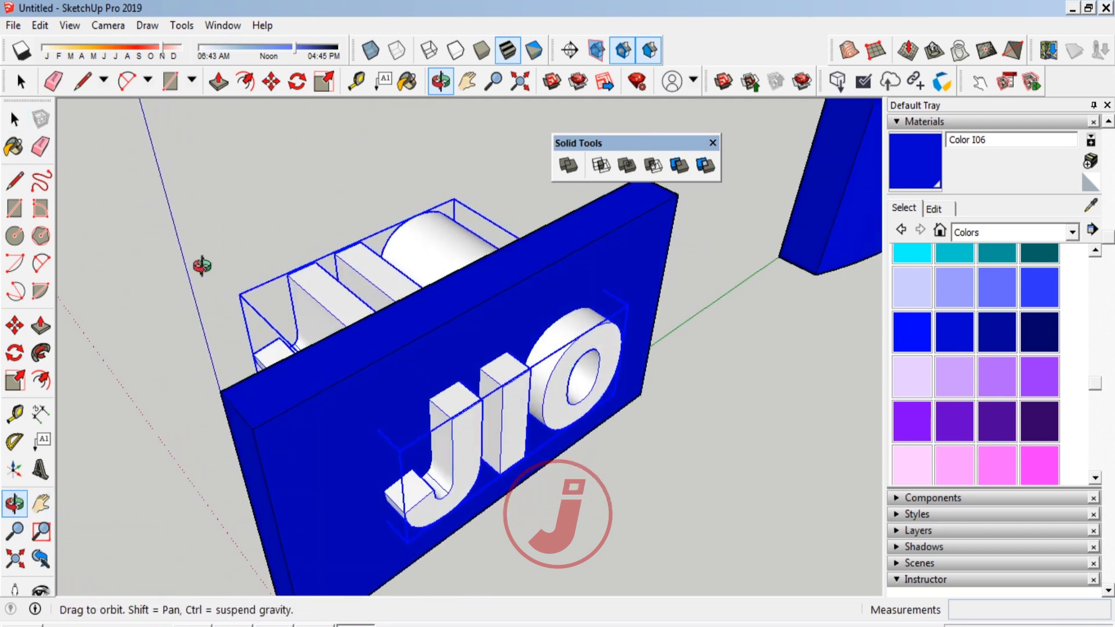
{"action": "left_click", "coordinate": [14, 119]}
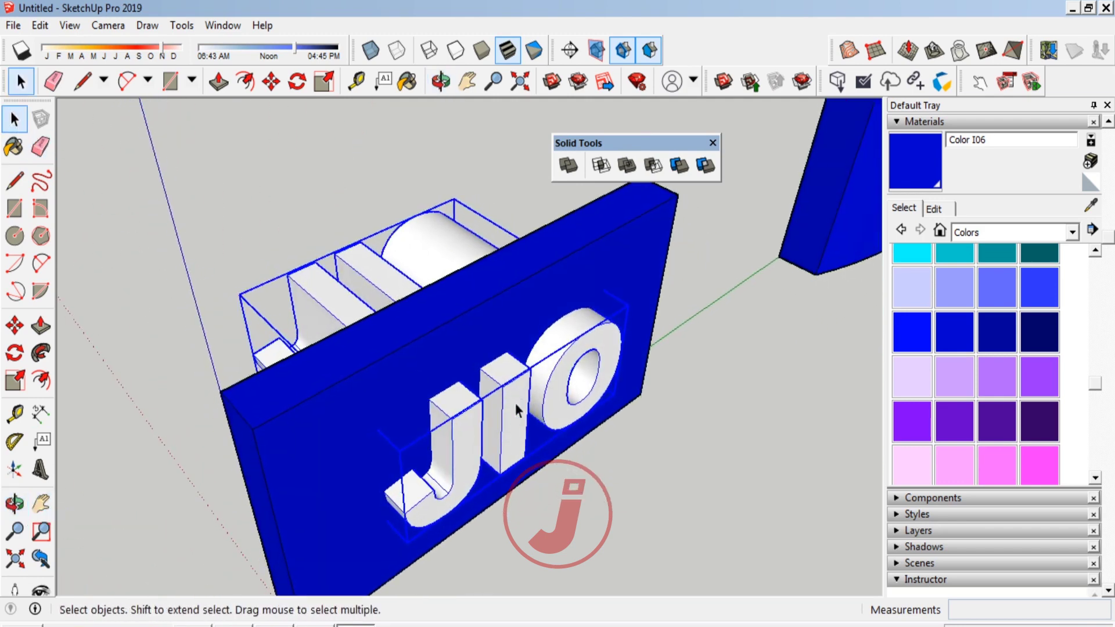
{"action": "left_click", "coordinate": [349, 426]}
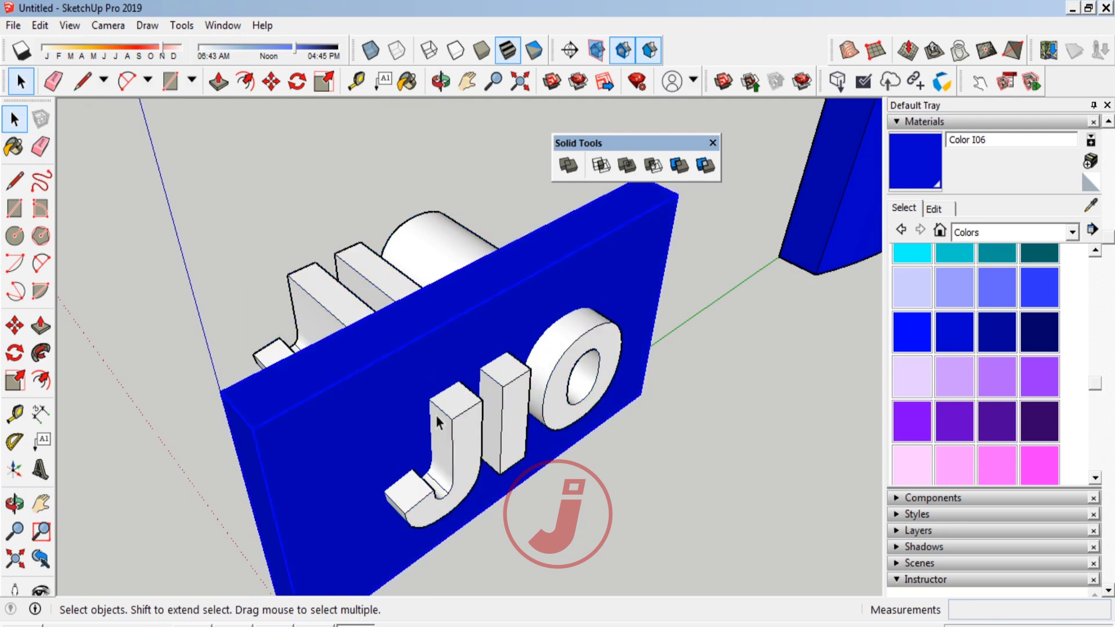
{"action": "left_click", "coordinate": [476, 442]}
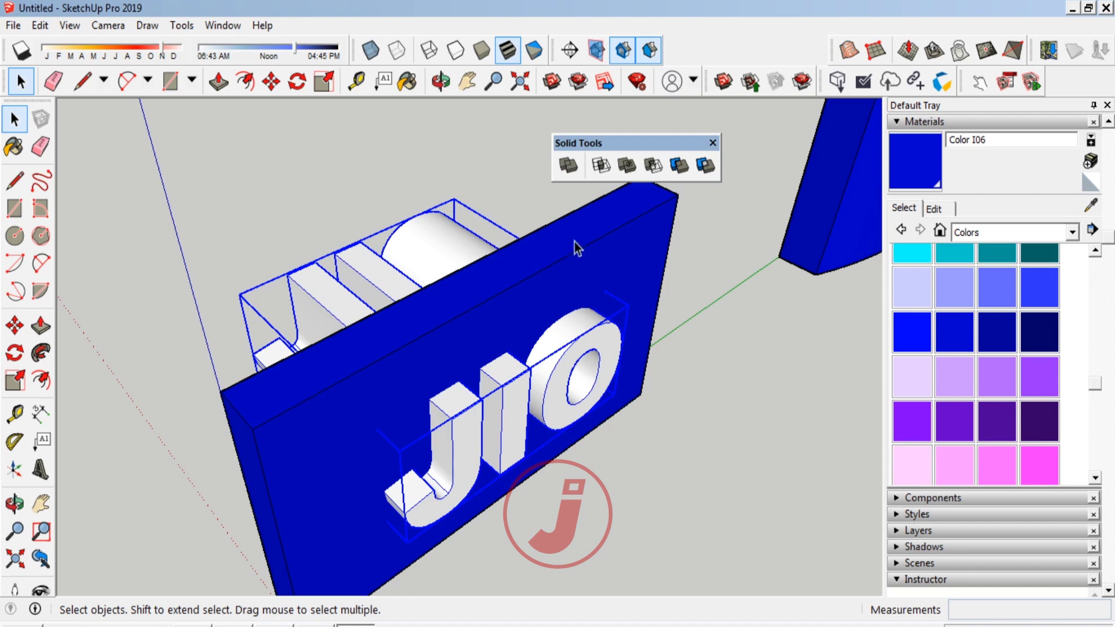
{"action": "left_click", "coordinate": [340, 181]}
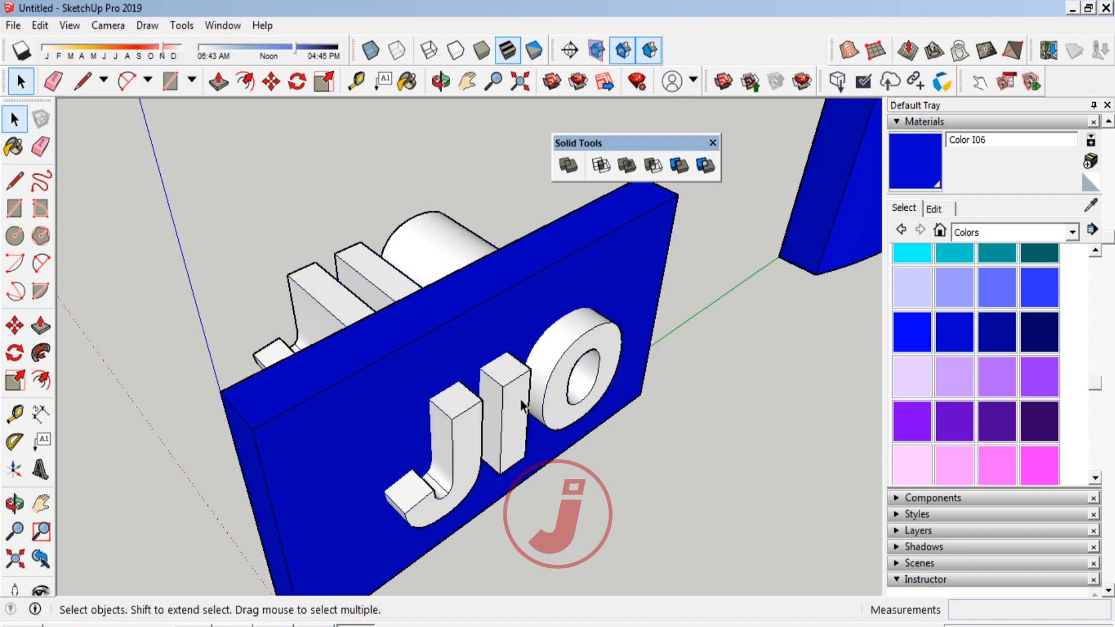
Subtract the JIO letter group from the blue board with Solid Tools Subtract
{"action": "left_click", "coordinate": [654, 167]}
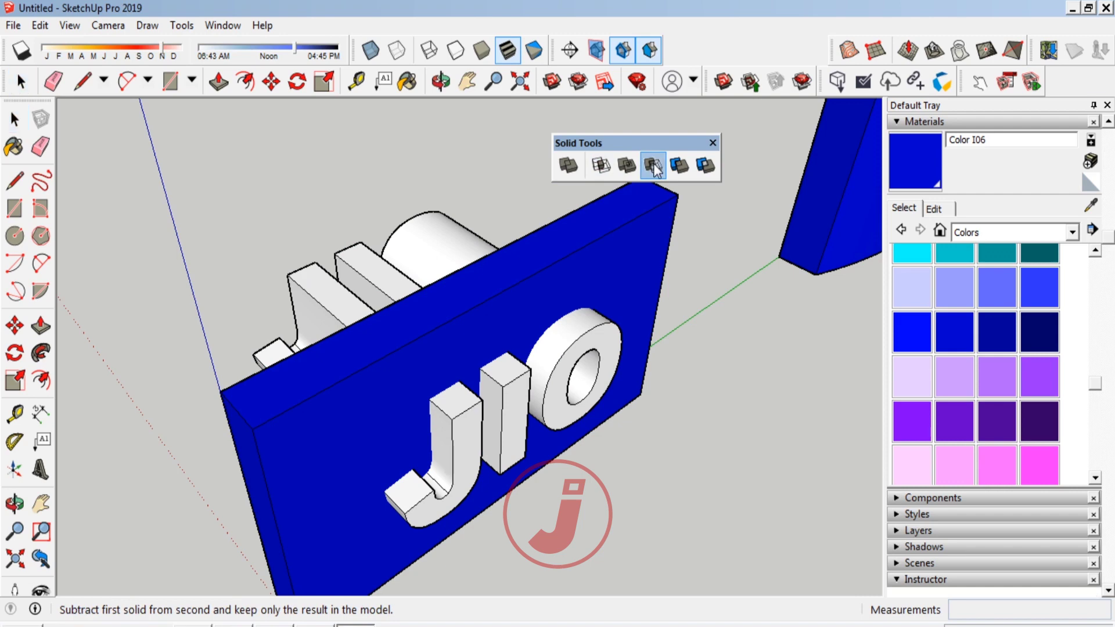
{"action": "left_click", "coordinate": [516, 397]}
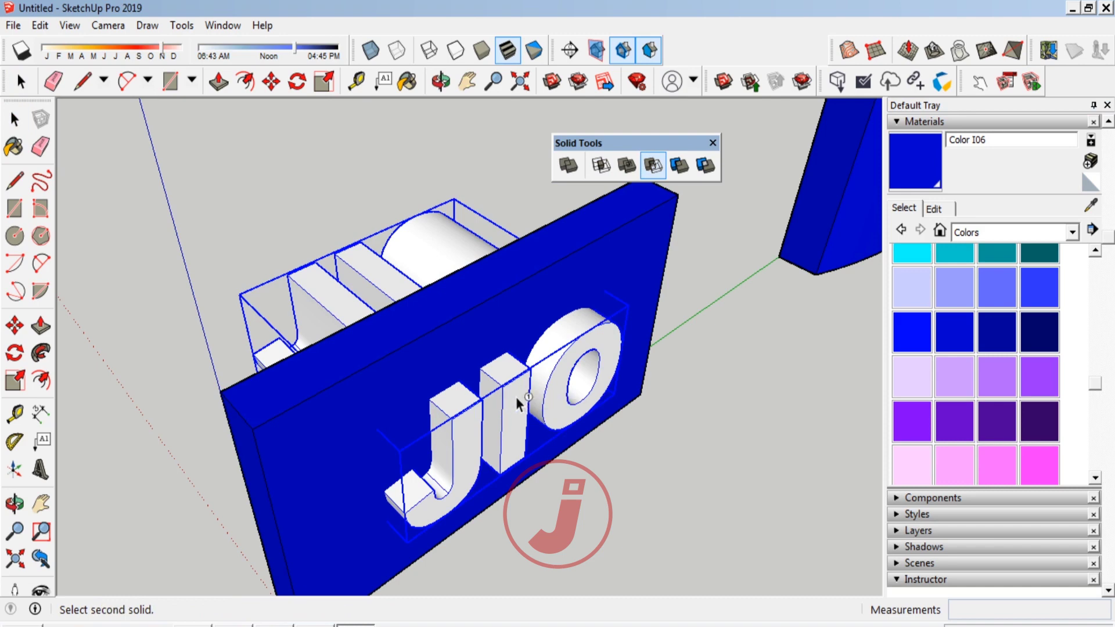
{"action": "left_click", "coordinate": [388, 377]}
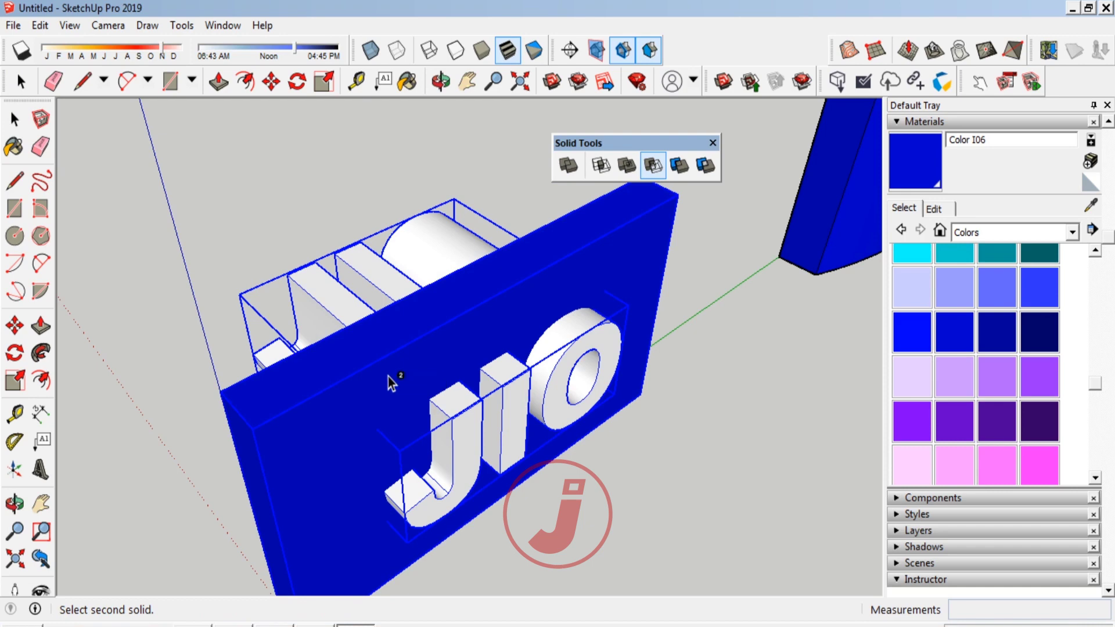
{"action": "left_click", "coordinate": [15, 503]}
{"action": "mouse_move", "coordinate": [145, 406]}
{"action": "left_mouse_down"}
{"action": "mouse_move", "coordinate": [613, 266]}
{"action": "mouse_move", "coordinate": [250, 314]}
{"action": "mouse_move", "coordinate": [546, 349]}
{"action": "mouse_move", "coordinate": [508, 383]}
{"action": "mouse_move", "coordinate": [575, 386]}
{"action": "mouse_move", "coordinate": [463, 365]}
{"action": "left_mouse_up"}
{"action": "scroll", "coordinate": [463, 365], "scroll_direction": "down", "scroll_amount": 3}
{"action": "mouse_move", "coordinate": [356, 372]}
{"action": "left_mouse_down"}
{"action": "mouse_move", "coordinate": [808, 351]}
{"action": "mouse_move", "coordinate": [598, 360]}
{"action": "mouse_move", "coordinate": [575, 319]}
{"action": "mouse_move", "coordinate": [571, 396]}
{"action": "left_mouse_up"}
{"action": "scroll", "coordinate": [598, 360], "scroll_direction": "up", "scroll_amount": 2}
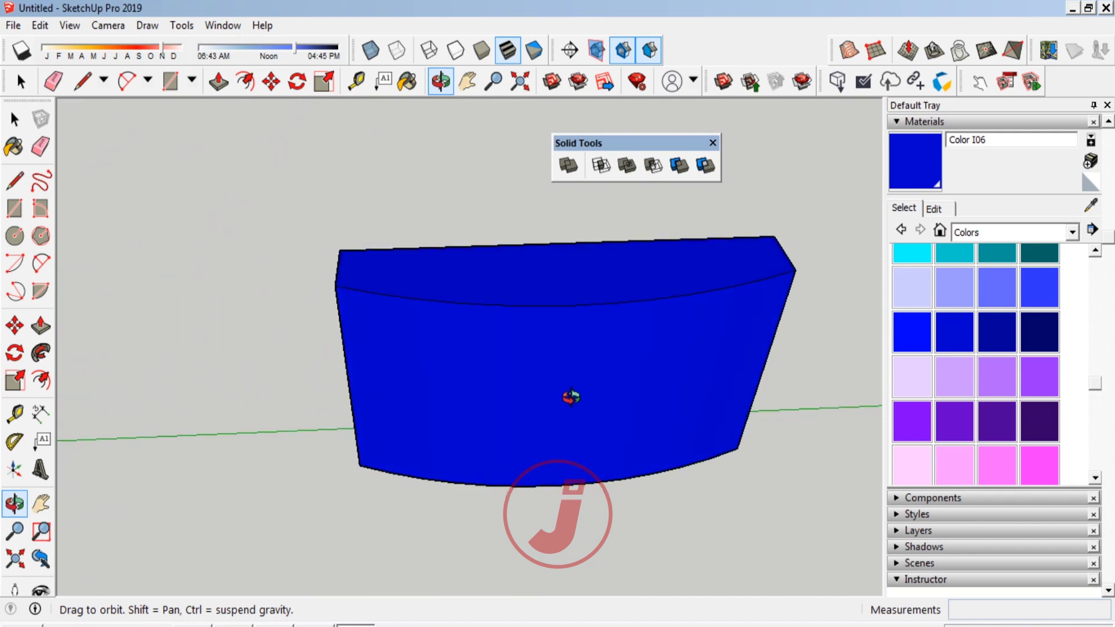
{"action": "scroll", "coordinate": [410, 438], "scroll_direction": "down", "scroll_amount": 2}
{"action": "scroll", "coordinate": [485, 389], "scroll_direction": "up", "scroll_amount": 3}
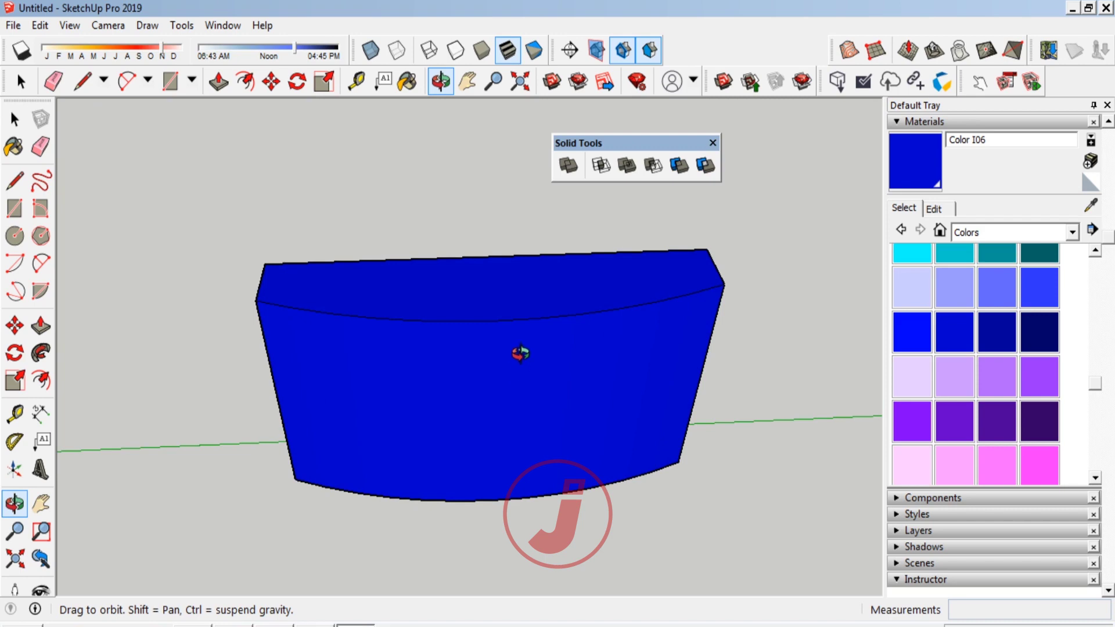
{"action": "mouse_move", "coordinate": [520, 353]}
{"action": "left_mouse_down"}
{"action": "mouse_move", "coordinate": [520, 368]}
{"action": "mouse_move", "coordinate": [495, 366]}
{"action": "left_mouse_up"}
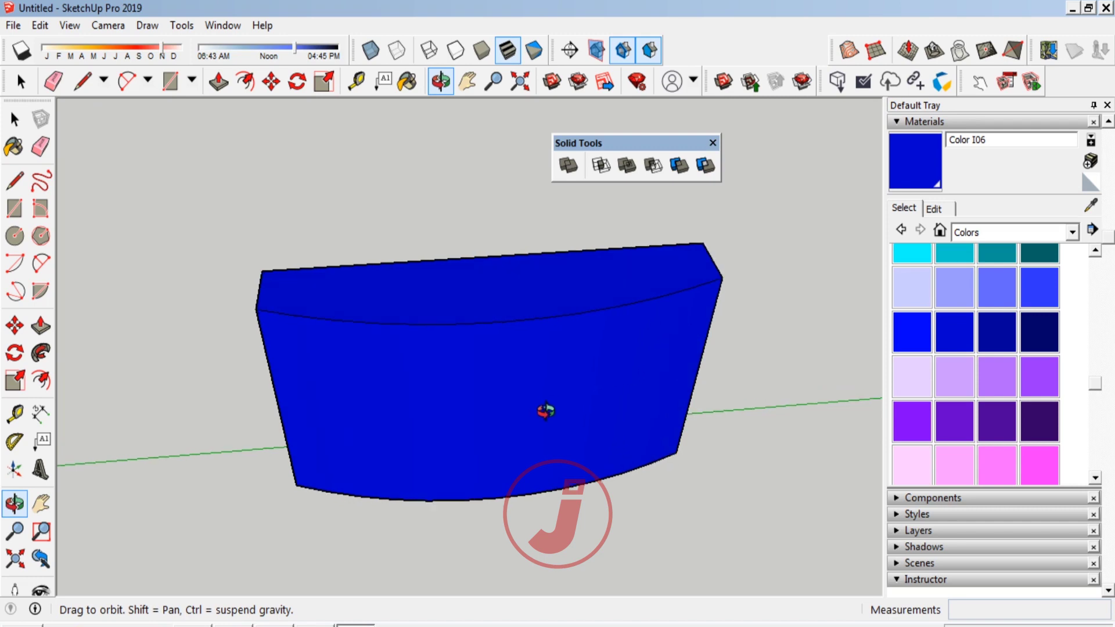
{"action": "mouse_move", "coordinate": [540, 408]}
{"action": "left_mouse_down"}
{"action": "mouse_move", "coordinate": [528, 414]}
{"action": "mouse_move", "coordinate": [555, 418]}
{"action": "left_mouse_up"}
{"action": "left_click_drag", "start_coordinate": [478, 391], "coordinate": [453, 357]}
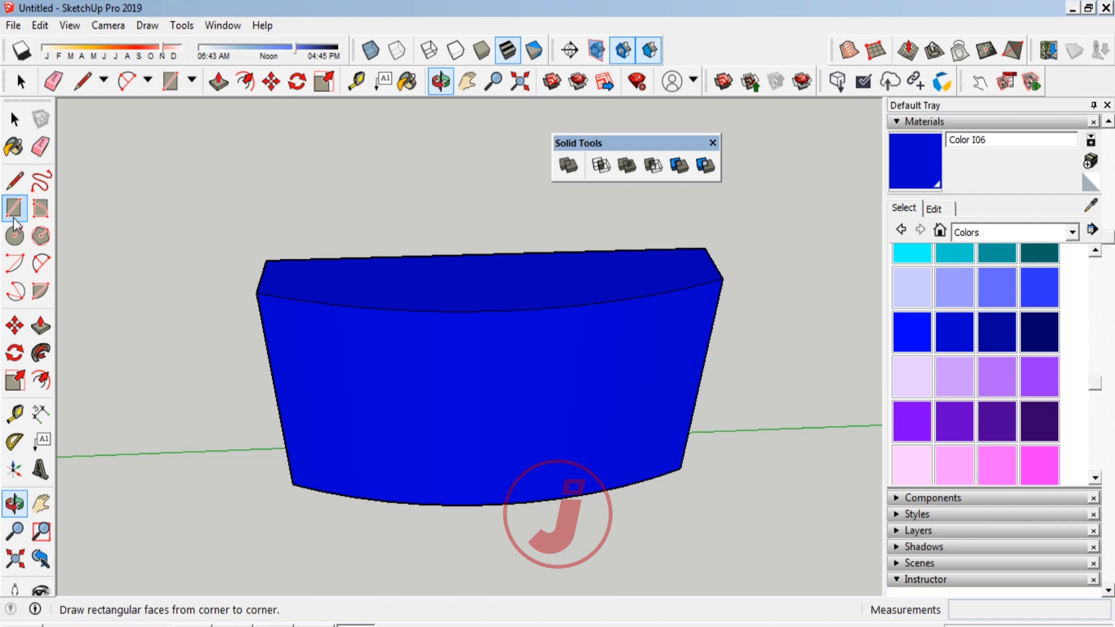
{"action": "left_click", "coordinate": [40, 470]}
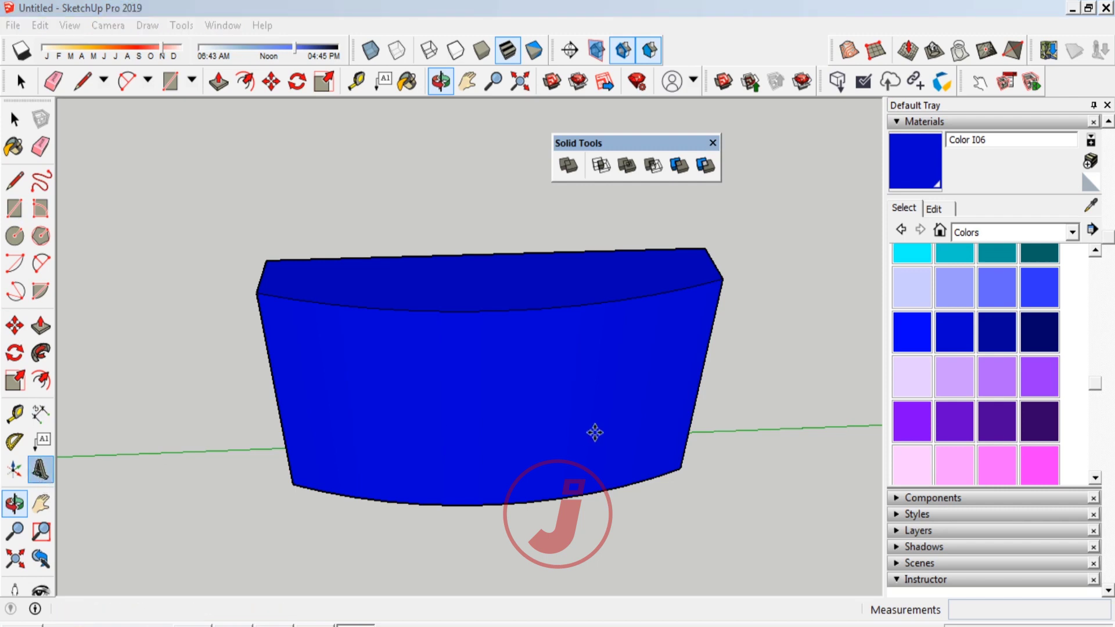
{"action": "type", "text": "JI"}
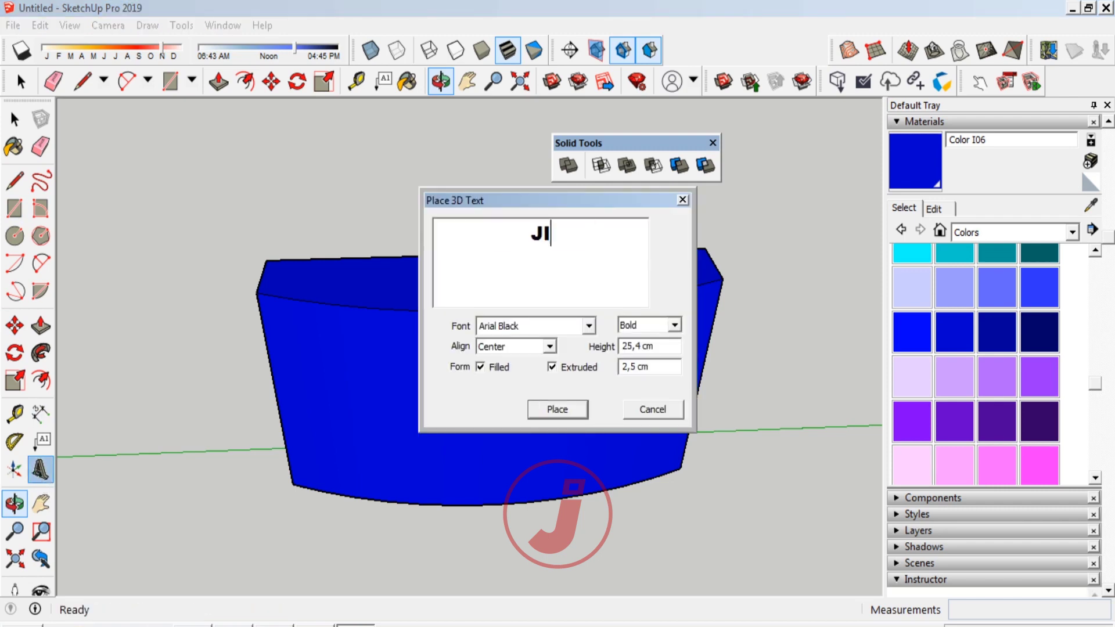
{"action": "type", "text": "O"}
{"action": "left_click", "coordinate": [560, 419]}
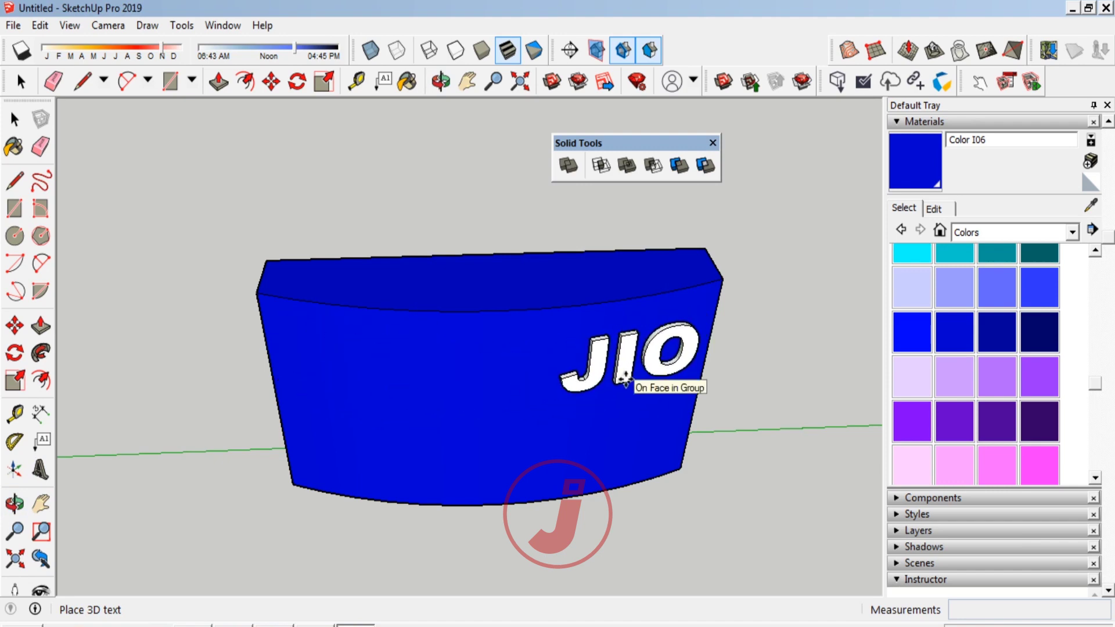
{"action": "left_click", "coordinate": [507, 396]}
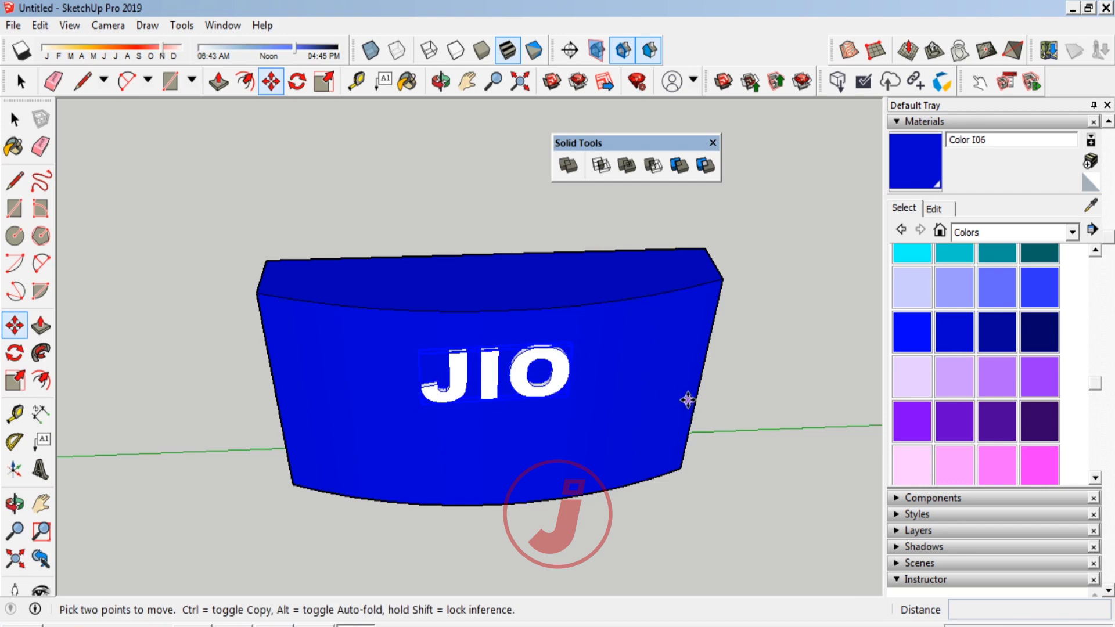
{"action": "key", "text": "ctrl+z"}
{"action": "left_click", "coordinate": [14, 207]}
Draw a small rectangle on the ground and push/pull it into a small box
{"action": "scroll", "coordinate": [480, 540], "scroll_direction": "down", "scroll_amount": 2}
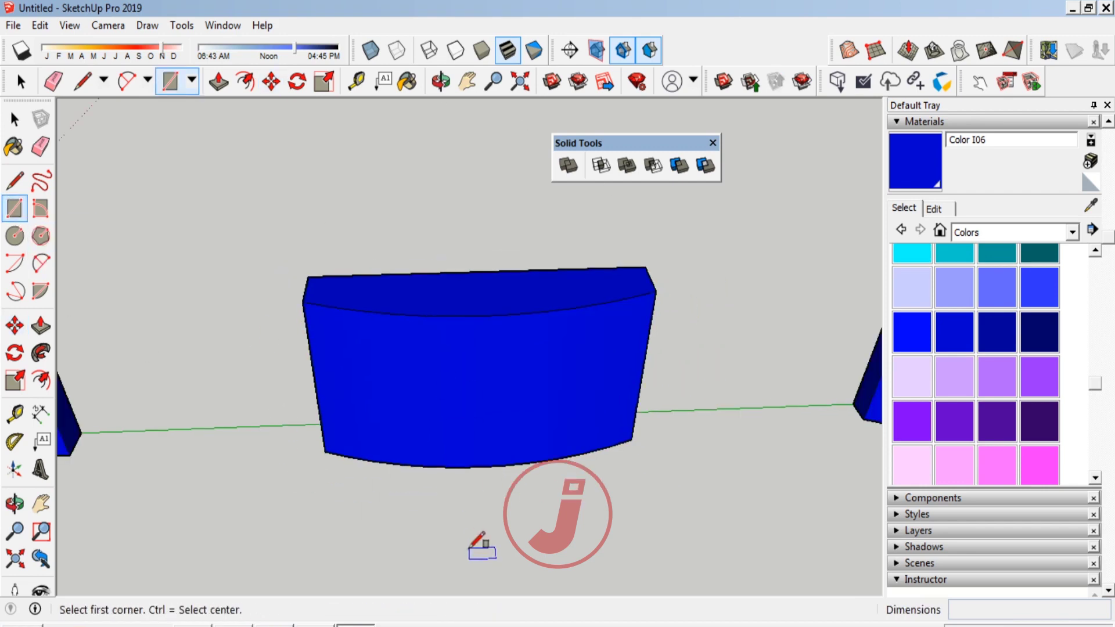
{"action": "scroll", "coordinate": [484, 491], "scroll_direction": "up", "scroll_amount": 4}
{"action": "left_click", "coordinate": [472, 486]}
{"action": "left_click", "coordinate": [474, 493]}
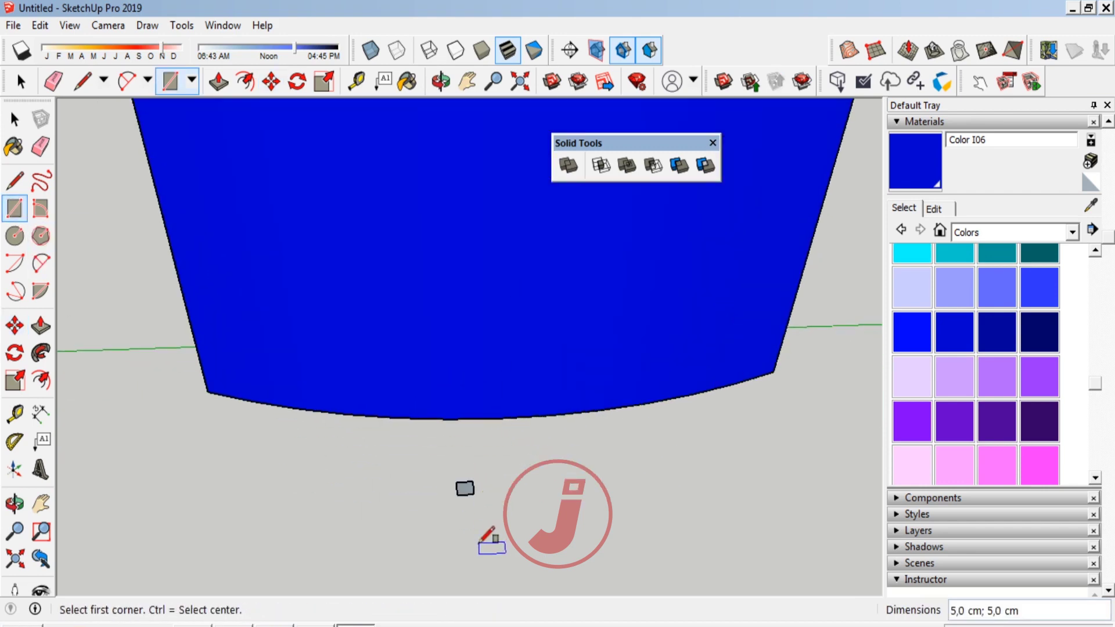
{"action": "scroll", "coordinate": [470, 491], "scroll_direction": "up", "scroll_amount": 3}
{"action": "scroll", "coordinate": [467, 487], "scroll_direction": "up", "scroll_amount": 2}
{"action": "key", "text": "p"}
{"action": "left_click", "coordinate": [457, 453]}
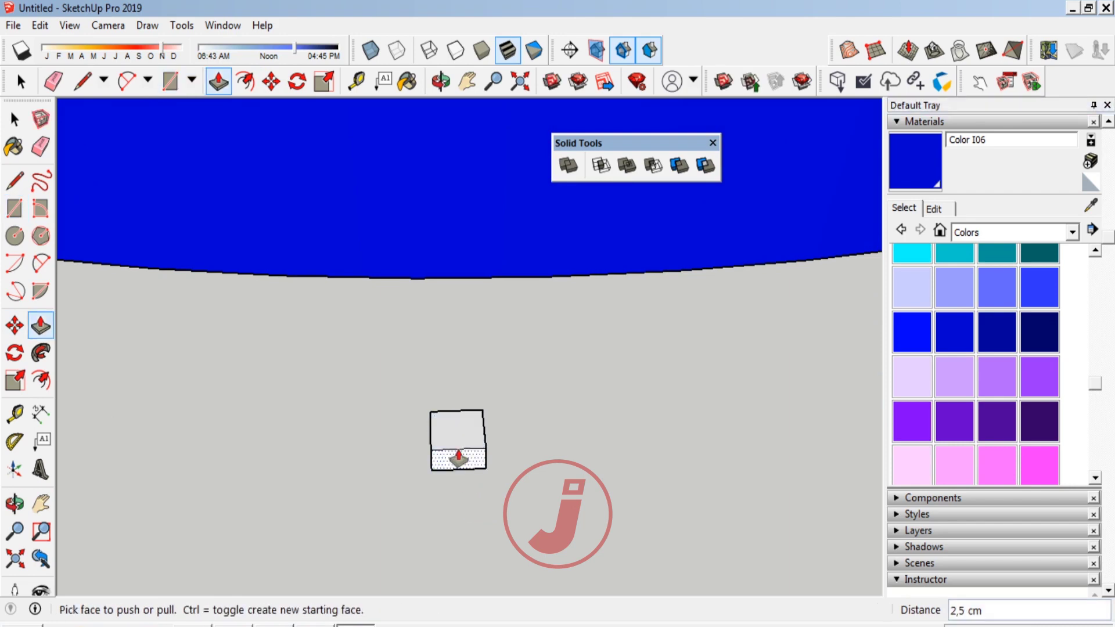
Create 3D Text reading 'JIO' and place it in the model
{"action": "left_click", "coordinate": [15, 502]}
{"action": "left_click_drag", "start_coordinate": [447, 386], "coordinate": [438, 268]}
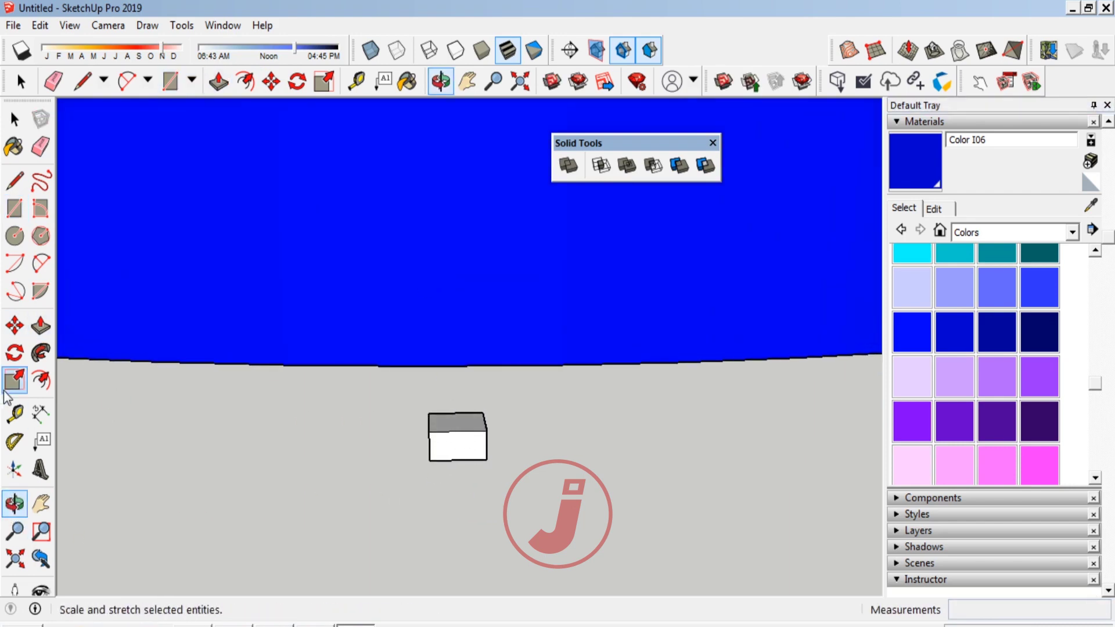
{"action": "left_click", "coordinate": [40, 469]}
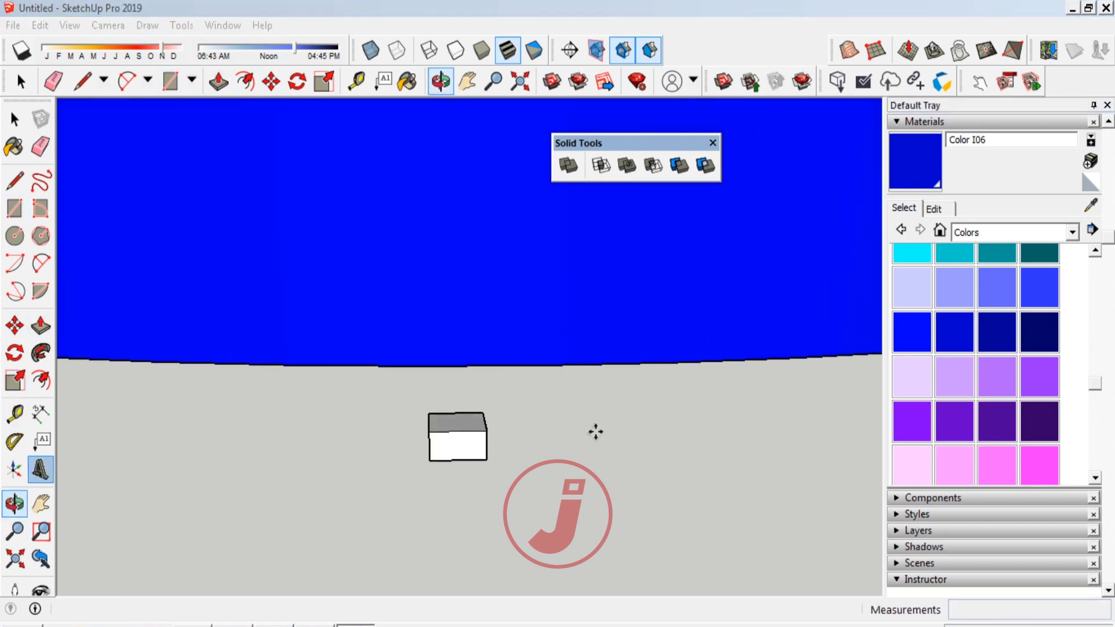
{"action": "type", "text": "JIO"}
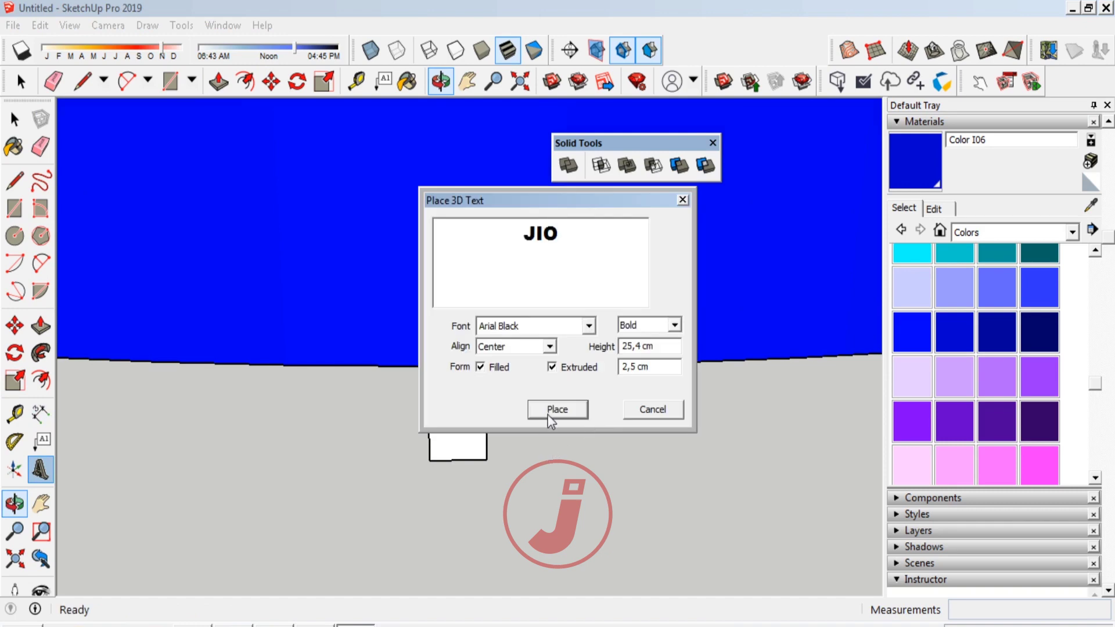
{"action": "left_click", "coordinate": [548, 415]}
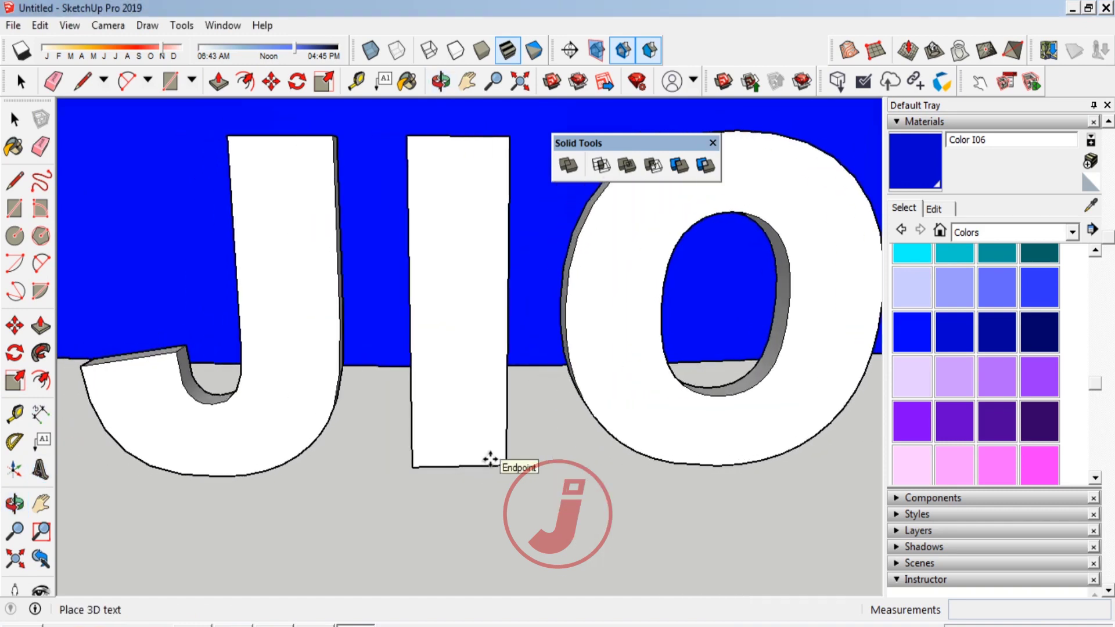
{"action": "left_click", "coordinate": [438, 460]}
{"action": "scroll", "coordinate": [478, 483], "scroll_direction": "down", "scroll_amount": 5}
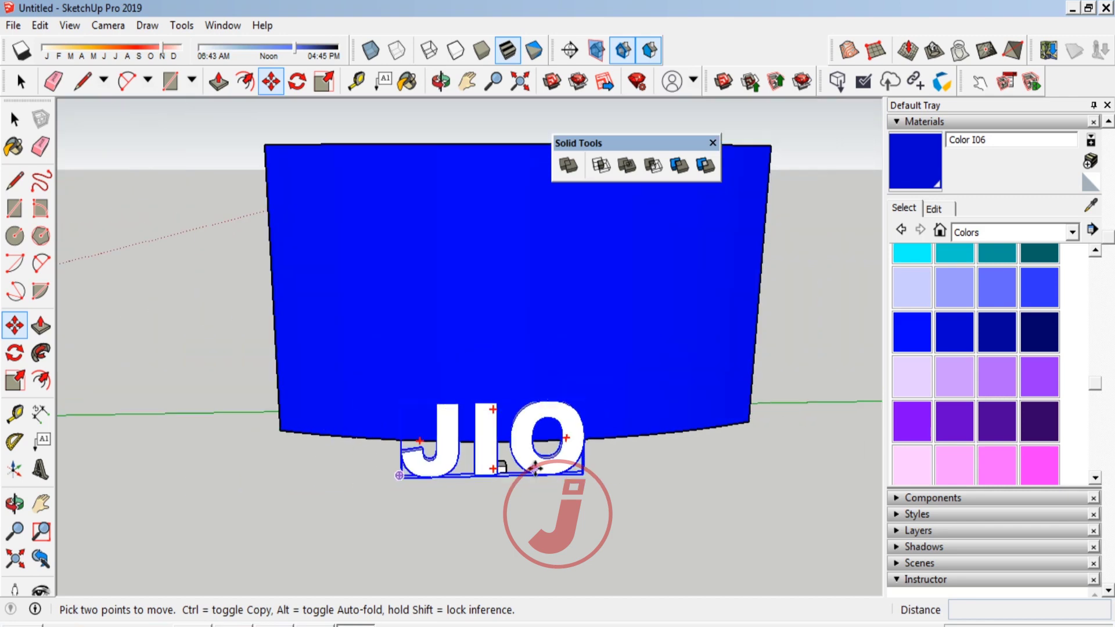
Scale the JIO text up from both corners so it spans the panel
{"action": "left_click", "coordinate": [14, 380]}
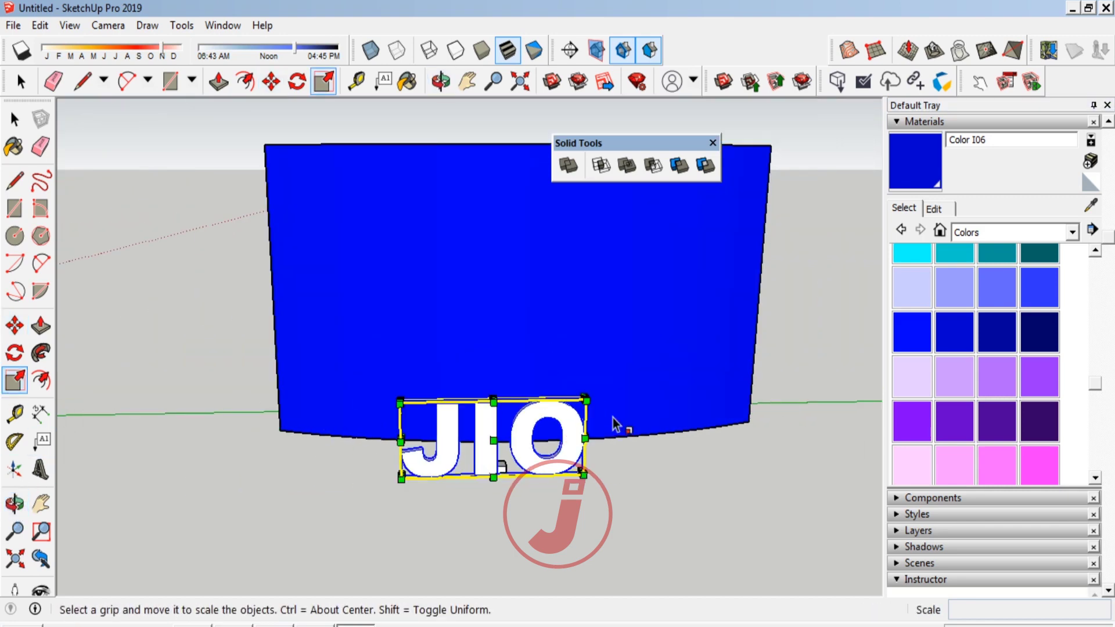
{"action": "left_click_drag", "start_coordinate": [593, 398], "coordinate": [729, 368]}
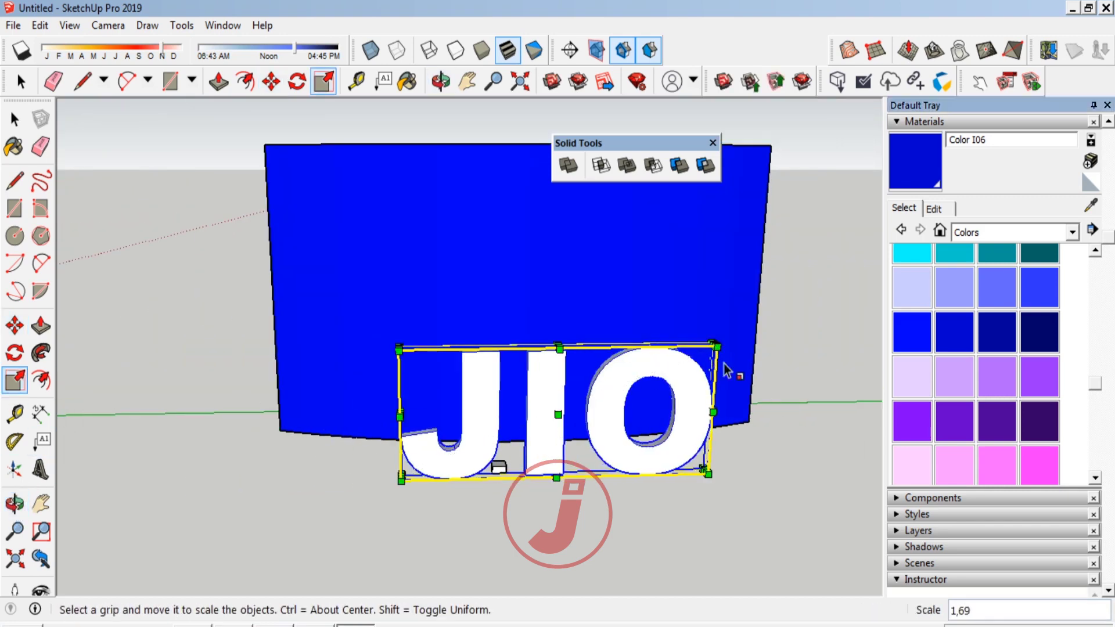
{"action": "left_click_drag", "start_coordinate": [389, 347], "coordinate": [360, 342]}
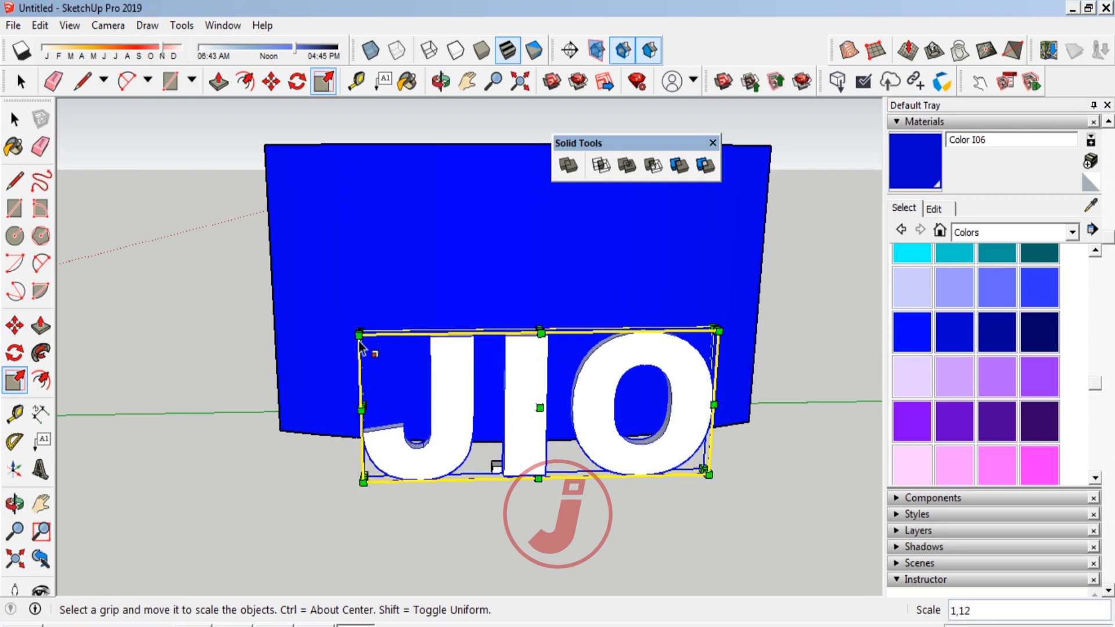
{"action": "left_click", "coordinate": [14, 503]}
{"action": "left_click_drag", "start_coordinate": [75, 407], "coordinate": [79, 348]}
Move the JIO text 32,2 cm up onto the curved blue panel's face
{"action": "left_click", "coordinate": [15, 325]}
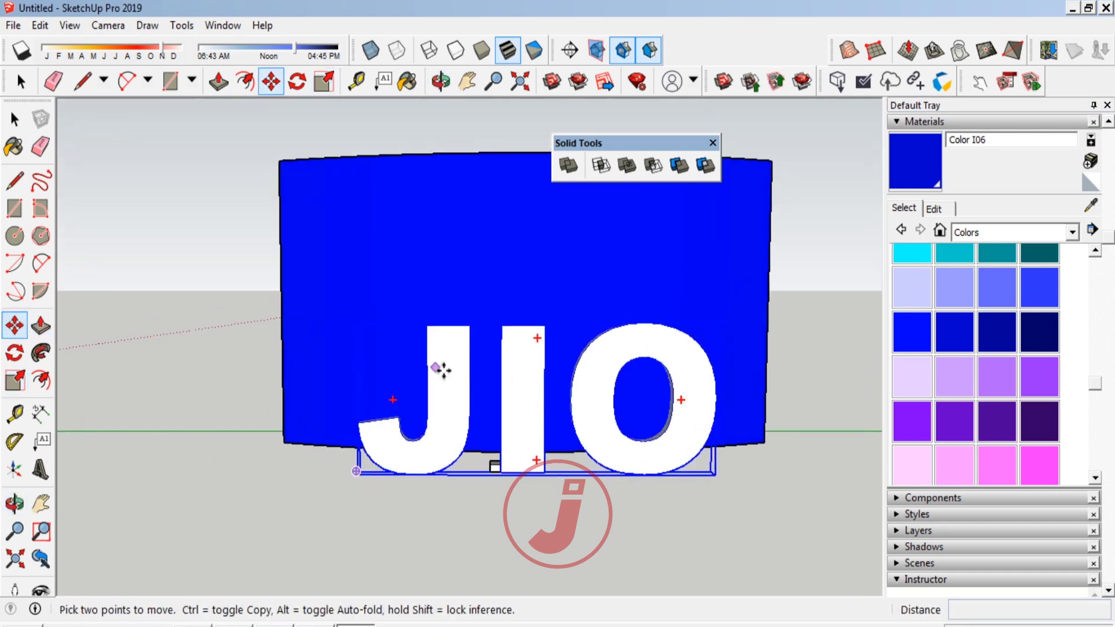
{"action": "left_click", "coordinate": [523, 394]}
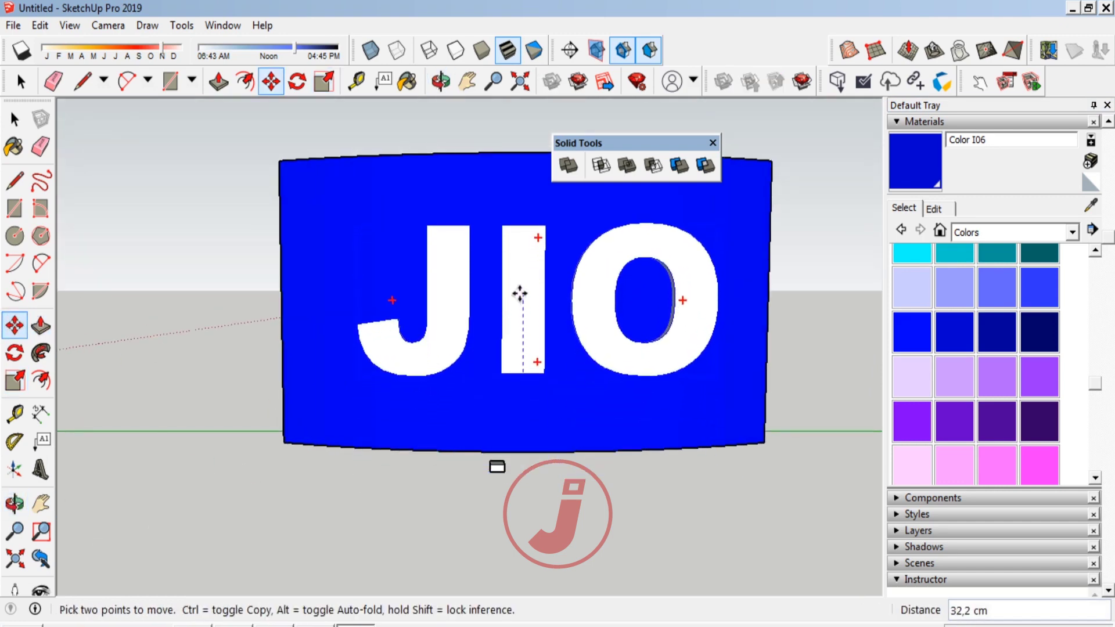
{"action": "left_click", "coordinate": [520, 291]}
{"action": "left_click", "coordinate": [15, 529]}
{"action": "left_click", "coordinate": [14, 503]}
{"action": "mouse_move", "coordinate": [406, 442]}
{"action": "left_mouse_down"}
{"action": "mouse_move", "coordinate": [635, 423]}
{"action": "mouse_move", "coordinate": [319, 418]}
{"action": "mouse_move", "coordinate": [430, 360]}
{"action": "mouse_move", "coordinate": [530, 366]}
{"action": "mouse_move", "coordinate": [511, 286]}
{"action": "mouse_move", "coordinate": [525, 289]}
{"action": "mouse_move", "coordinate": [494, 355]}
{"action": "mouse_move", "coordinate": [657, 441]}
{"action": "left_mouse_up"}
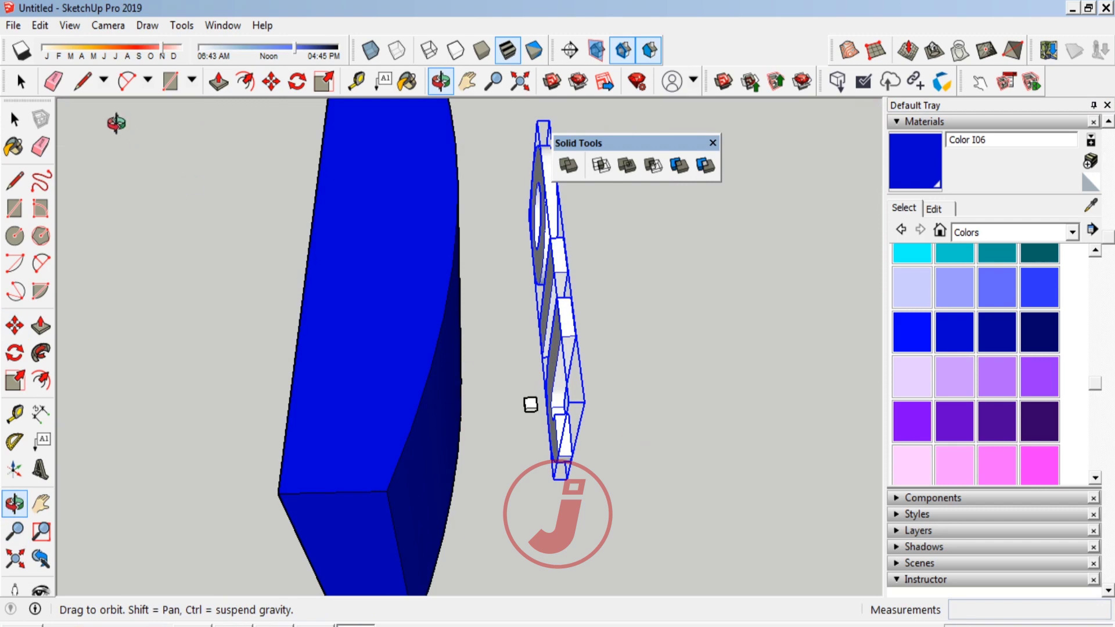
Explode the JIO text component and regroup the letters as a plain group
{"action": "left_click", "coordinate": [20, 127]}
{"action": "right_click", "coordinate": [557, 277]}
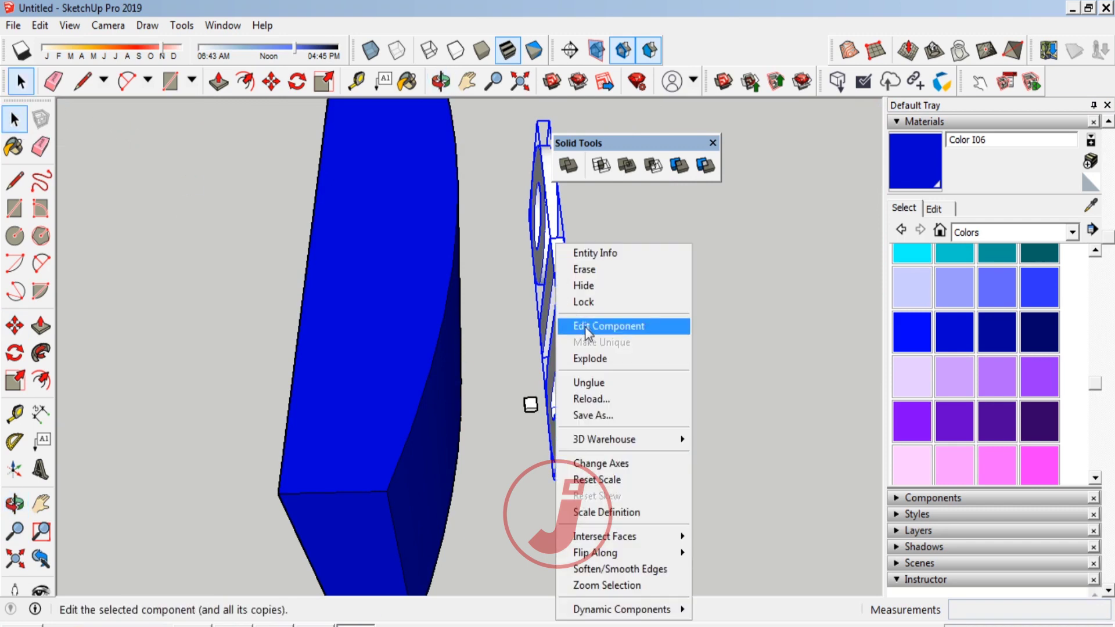
{"action": "left_click", "coordinate": [598, 360]}
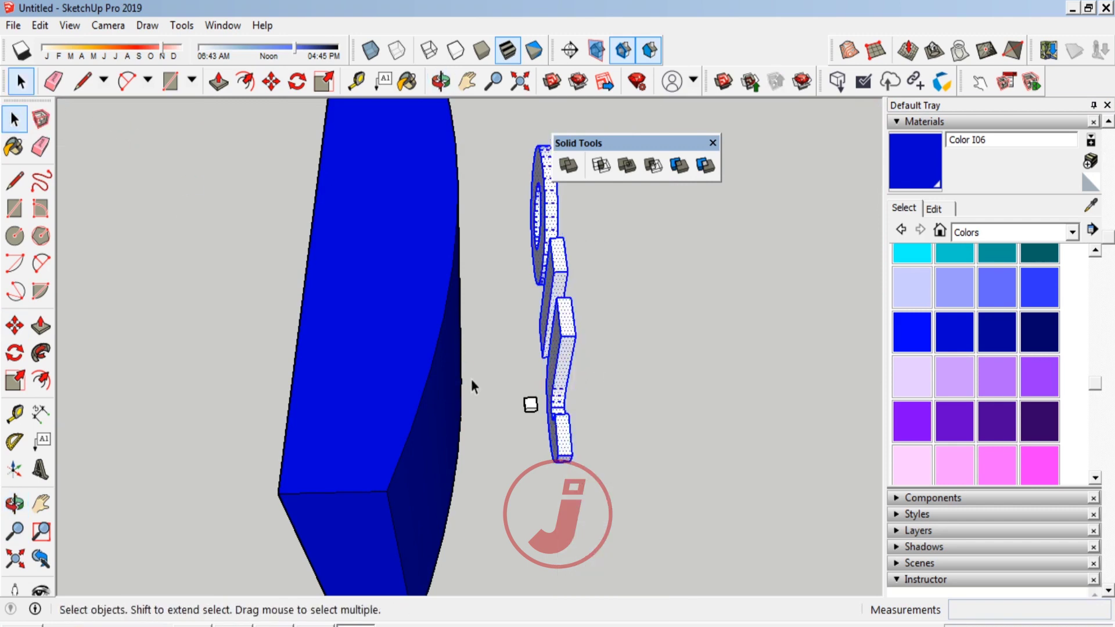
{"action": "right_click", "coordinate": [552, 277]}
{"action": "left_click", "coordinate": [609, 410]}
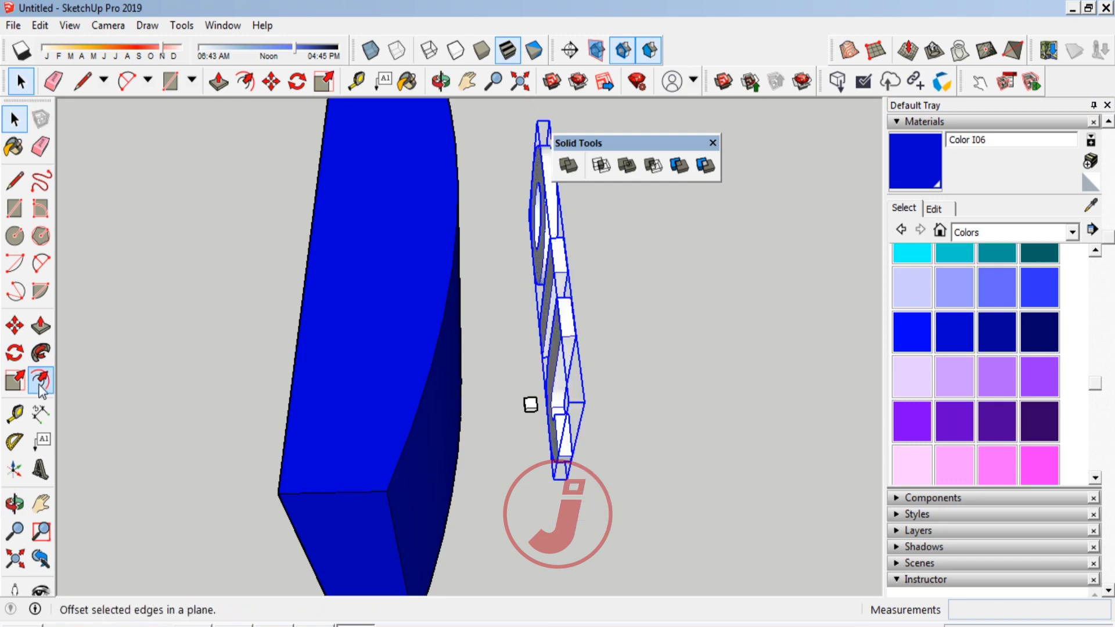
Stretch the JIO group 24,66 times in depth so it passes through the panel
{"action": "left_click", "coordinate": [14, 380]}
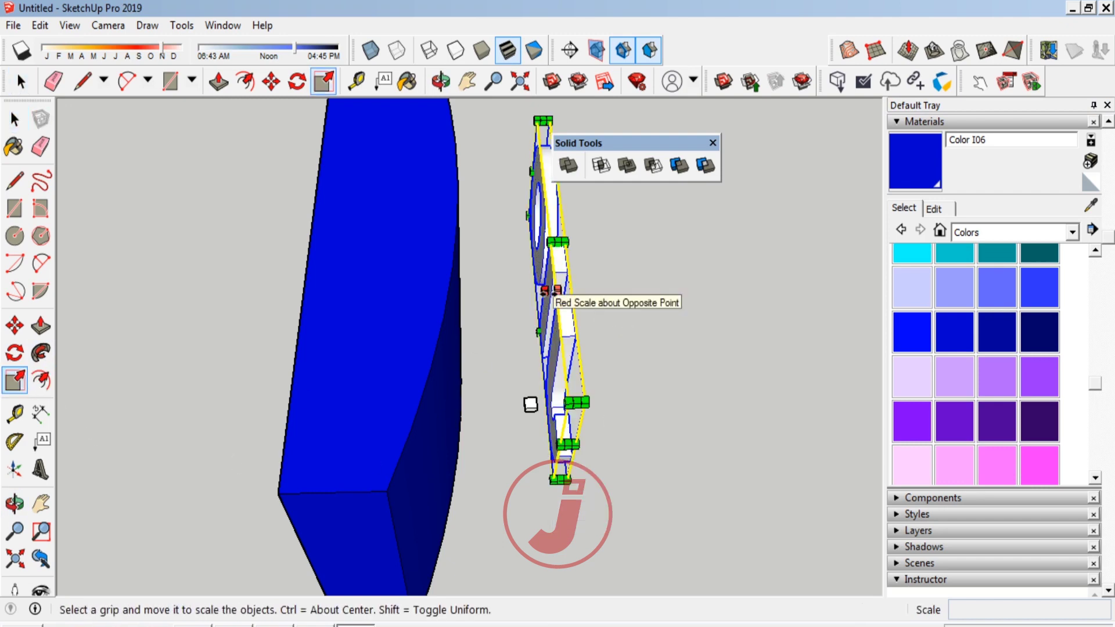
{"action": "left_click_drag", "start_coordinate": [544, 290], "coordinate": [221, 306]}
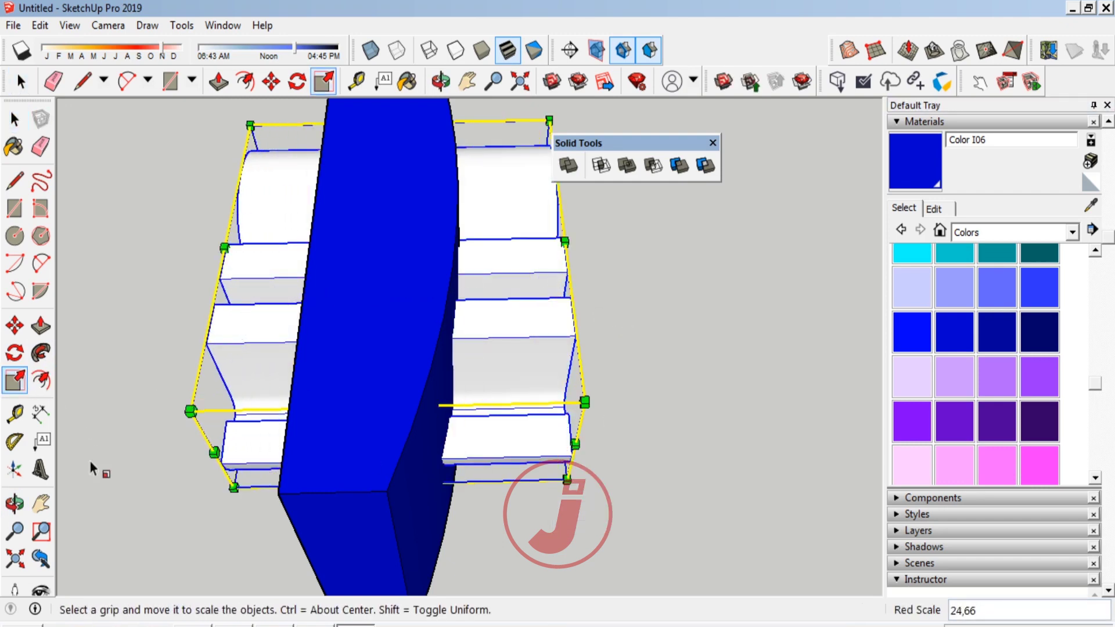
{"action": "left_click", "coordinate": [14, 503]}
{"action": "mouse_move", "coordinate": [331, 373]}
{"action": "left_mouse_down"}
{"action": "mouse_move", "coordinate": [424, 465]}
{"action": "mouse_move", "coordinate": [450, 231]}
{"action": "mouse_move", "coordinate": [473, 316]}
{"action": "left_mouse_up"}
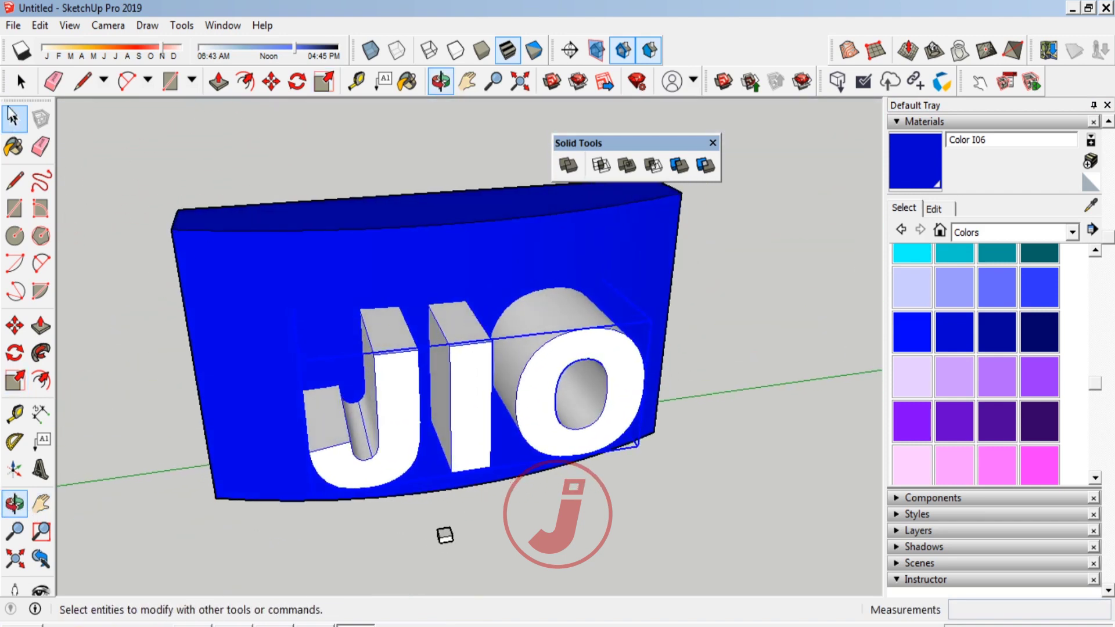
{"action": "left_click", "coordinate": [11, 111]}
Subtract the JIO letter group from the curved blue panel and review the carved panels
{"action": "left_click", "coordinate": [708, 500]}
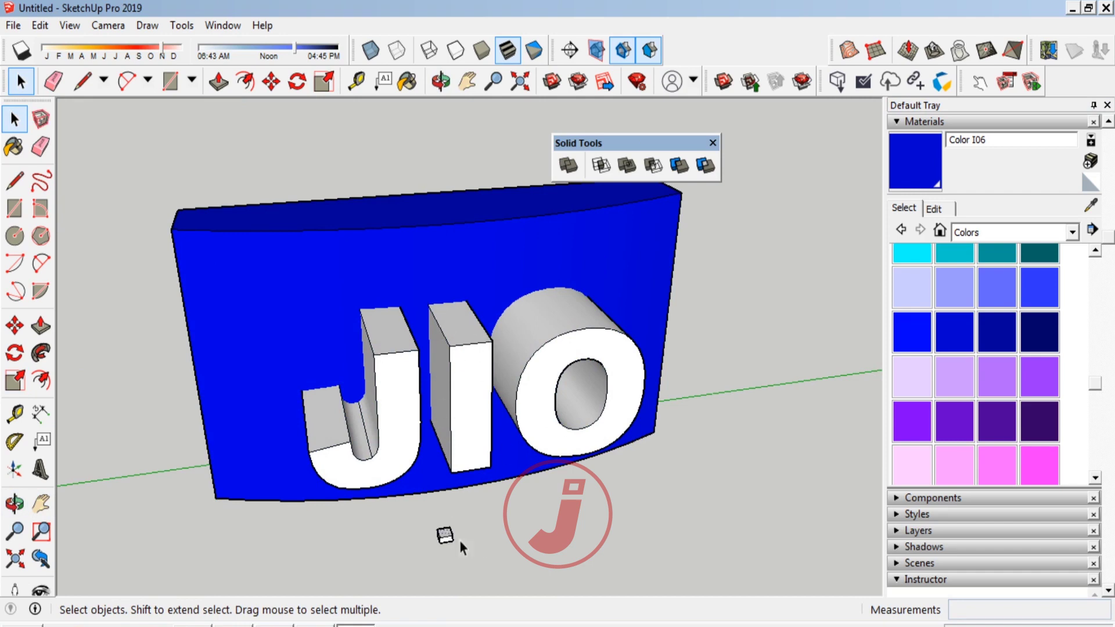
{"action": "left_click", "coordinate": [477, 557]}
{"action": "left_click", "coordinate": [652, 168]}
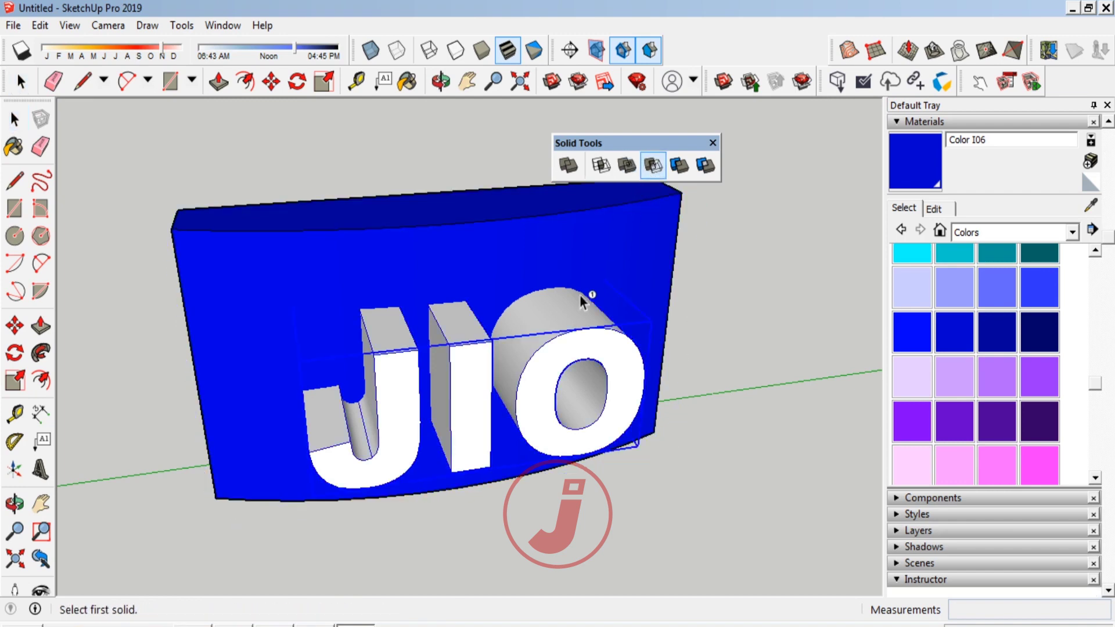
{"action": "left_click", "coordinate": [464, 385]}
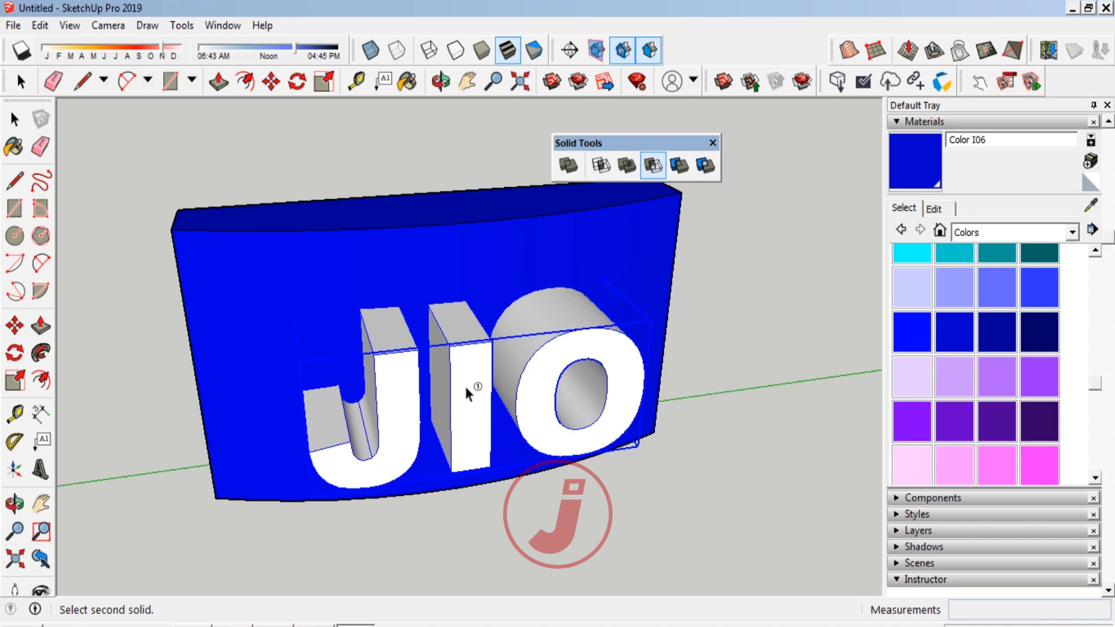
{"action": "left_click", "coordinate": [290, 260]}
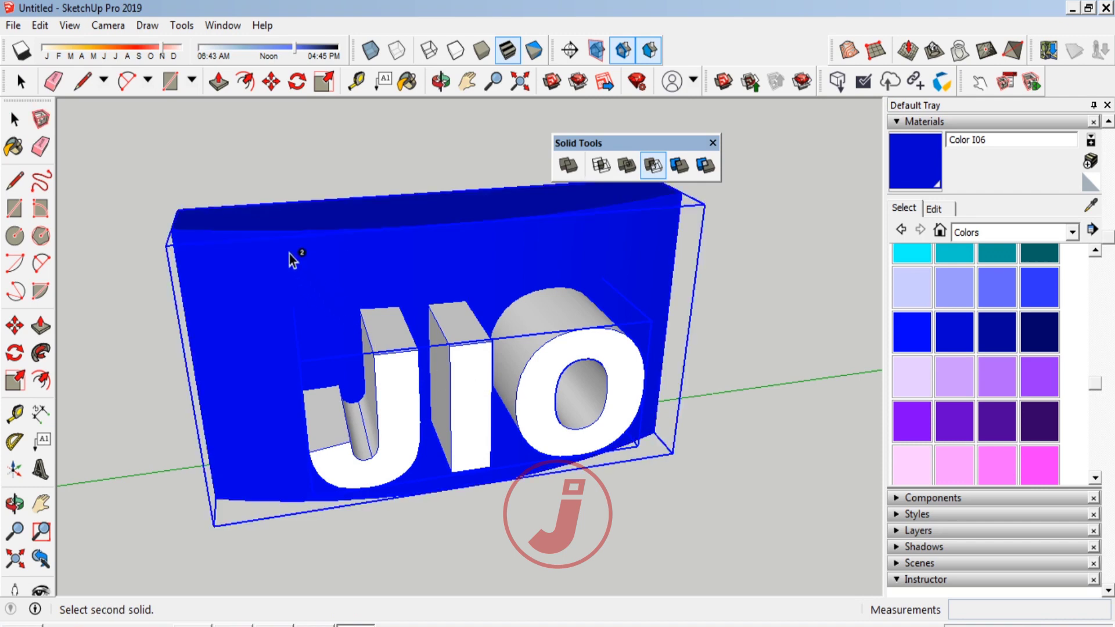
{"action": "left_click", "coordinate": [14, 503]}
{"action": "mouse_move", "coordinate": [465, 261]}
{"action": "left_mouse_down"}
{"action": "mouse_move", "coordinate": [543, 256]}
{"action": "mouse_move", "coordinate": [356, 291]}
{"action": "mouse_move", "coordinate": [617, 390]}
{"action": "mouse_move", "coordinate": [261, 391]}
{"action": "mouse_move", "coordinate": [744, 515]}
{"action": "mouse_move", "coordinate": [218, 335]}
{"action": "mouse_move", "coordinate": [901, 398]}
{"action": "mouse_move", "coordinate": [268, 349]}
{"action": "mouse_move", "coordinate": [565, 364]}
{"action": "mouse_move", "coordinate": [452, 293]}
{"action": "mouse_move", "coordinate": [518, 338]}
{"action": "mouse_move", "coordinate": [606, 367]}
{"action": "mouse_move", "coordinate": [570, 349]}
{"action": "left_mouse_up"}
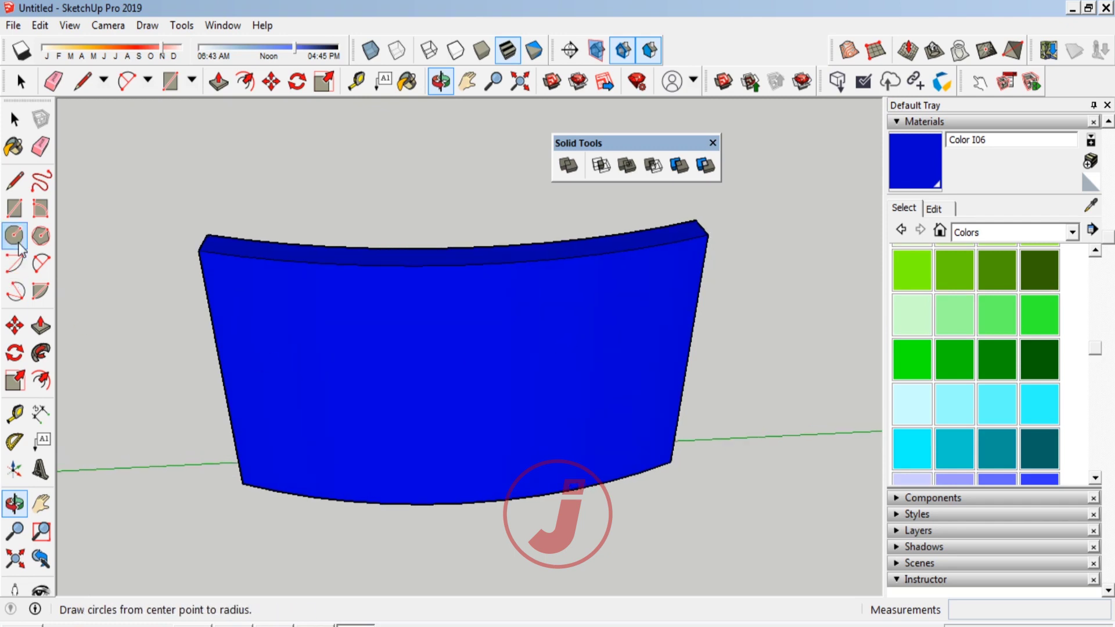
Draw a small rectangle below the panel and push/pull it into a box
{"action": "left_click", "coordinate": [14, 208]}
{"action": "scroll", "coordinate": [476, 531], "scroll_direction": "up", "scroll_amount": 2}
{"action": "scroll", "coordinate": [471, 537], "scroll_direction": "up", "scroll_amount": 2}
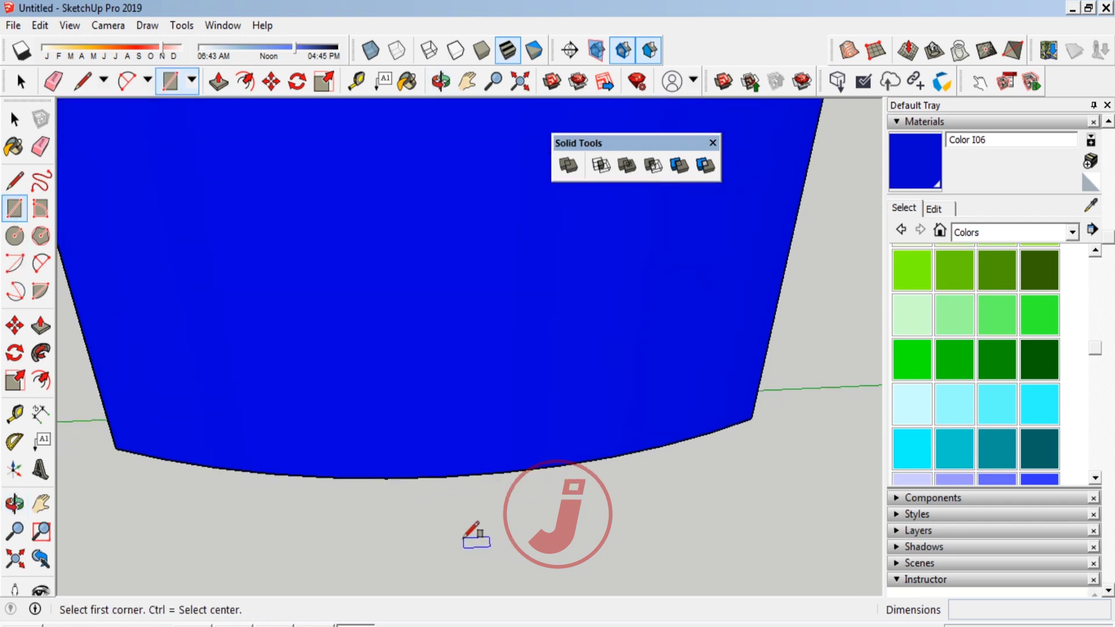
{"action": "left_click", "coordinate": [443, 534]}
{"action": "left_click", "coordinate": [460, 550]}
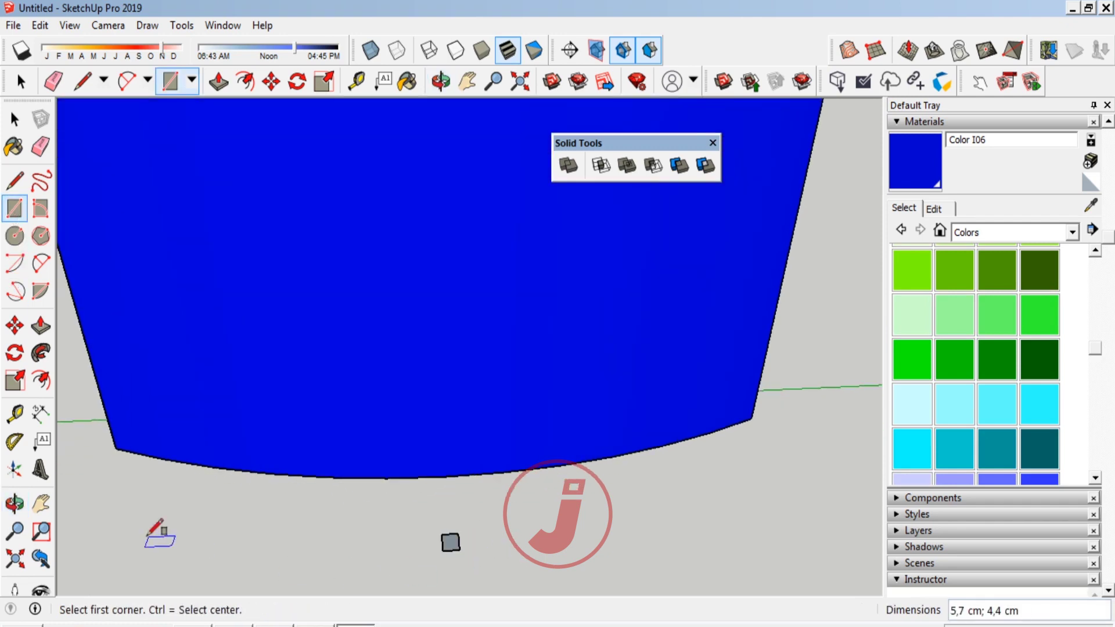
{"action": "key", "text": "p"}
{"action": "left_click", "coordinate": [450, 543]}
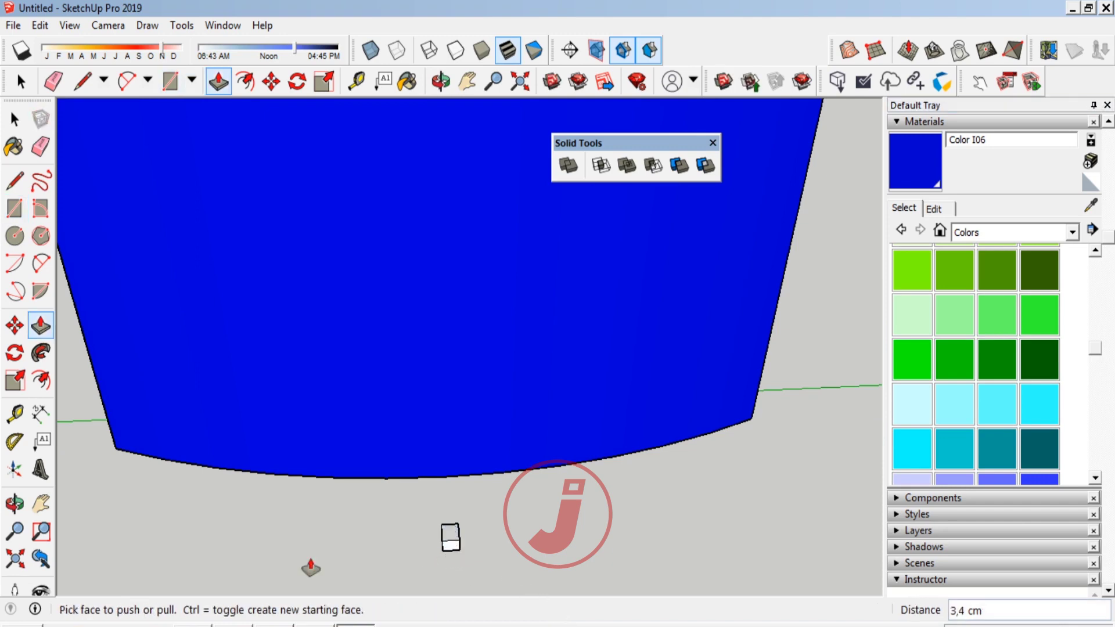
Create 3D Text 'JIO' and drop it at the box's corner
{"action": "left_click", "coordinate": [13, 504]}
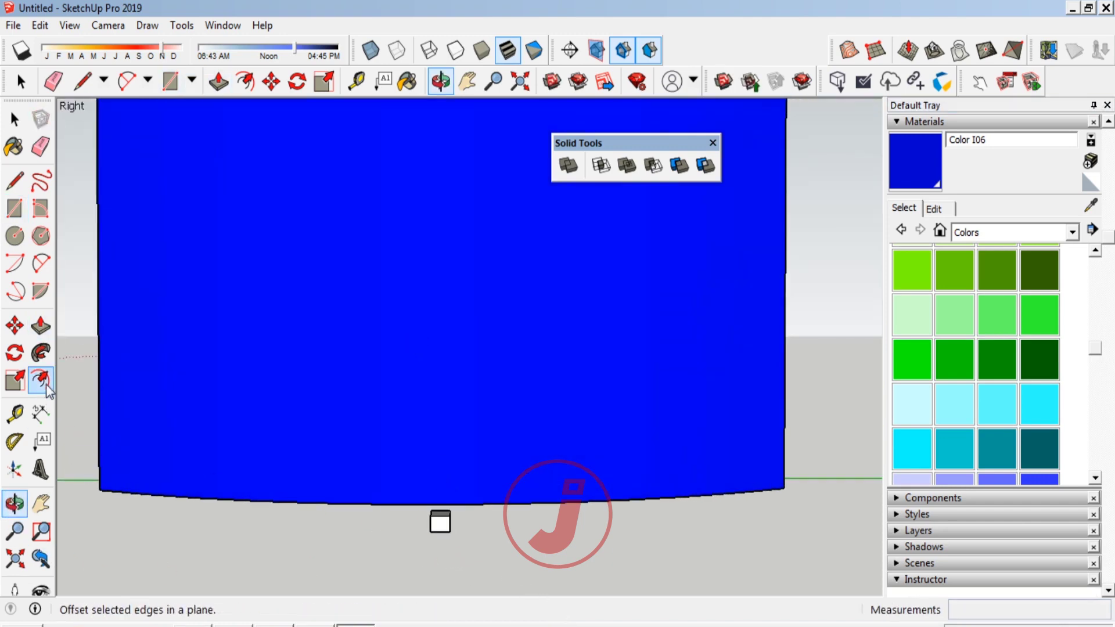
{"action": "left_click", "coordinate": [50, 469]}
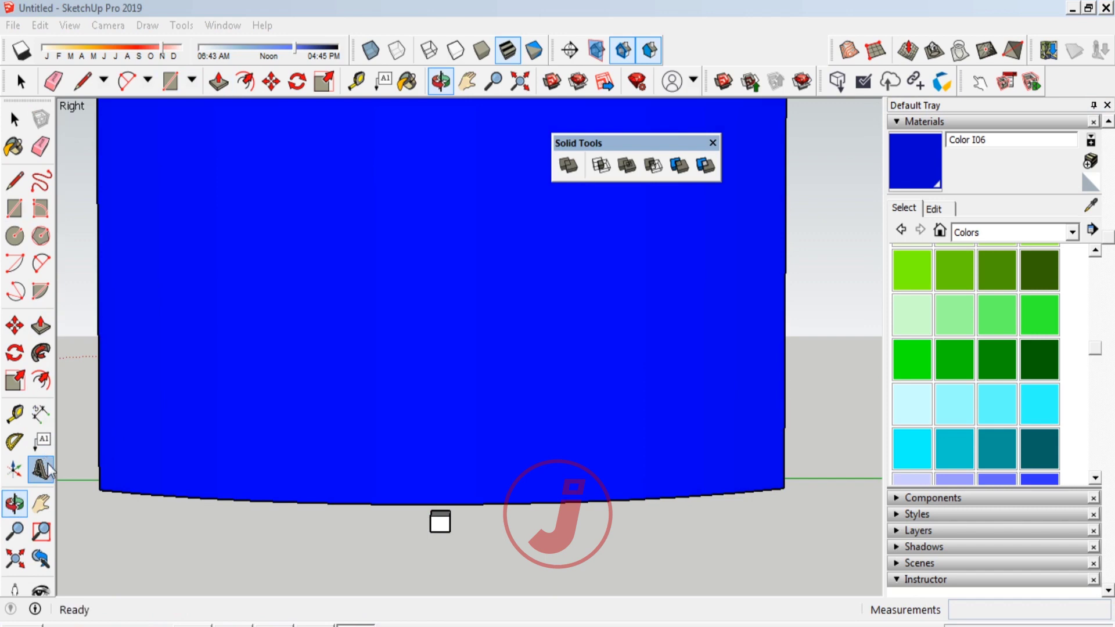
{"action": "type", "text": "JIO"}
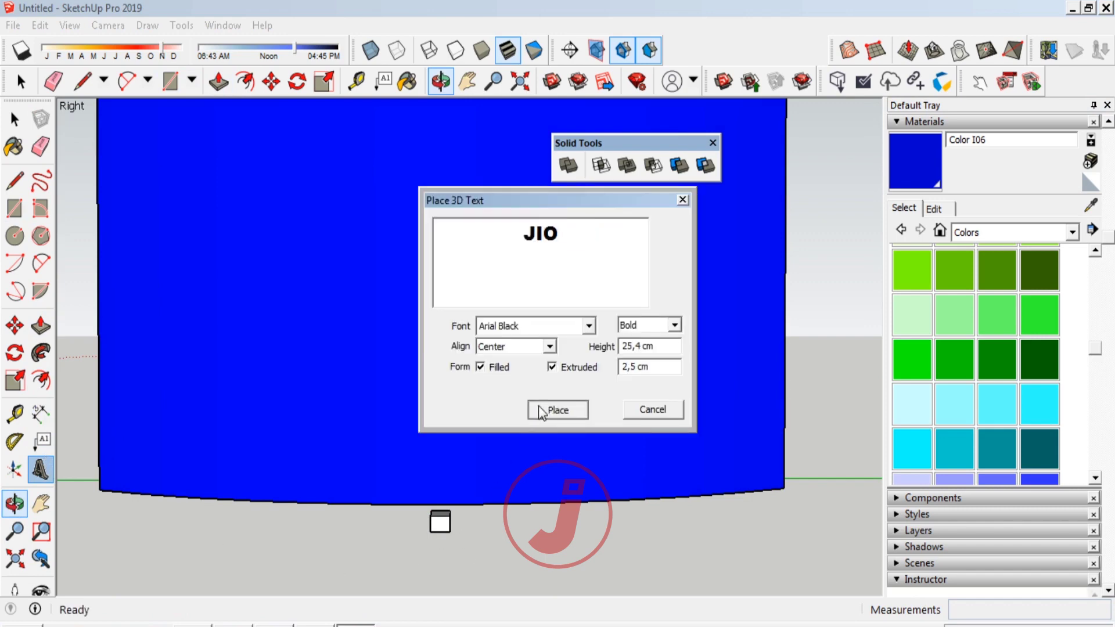
{"action": "left_click", "coordinate": [549, 410]}
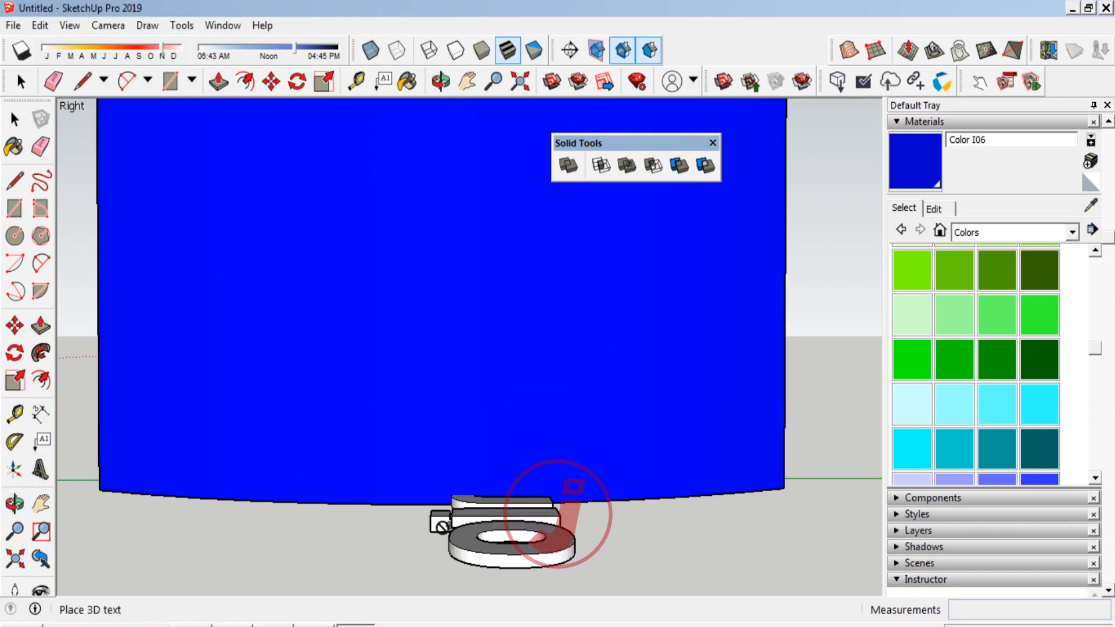
{"action": "left_click", "coordinate": [434, 533]}
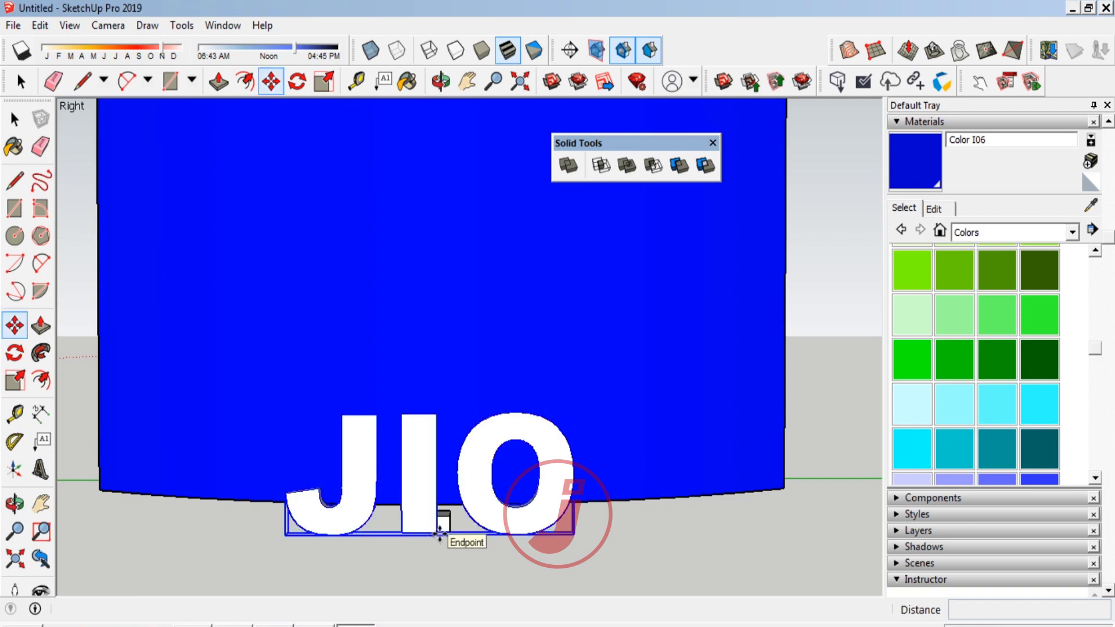
Scale the JIO text up by 1,50
{"action": "left_click", "coordinate": [19, 381]}
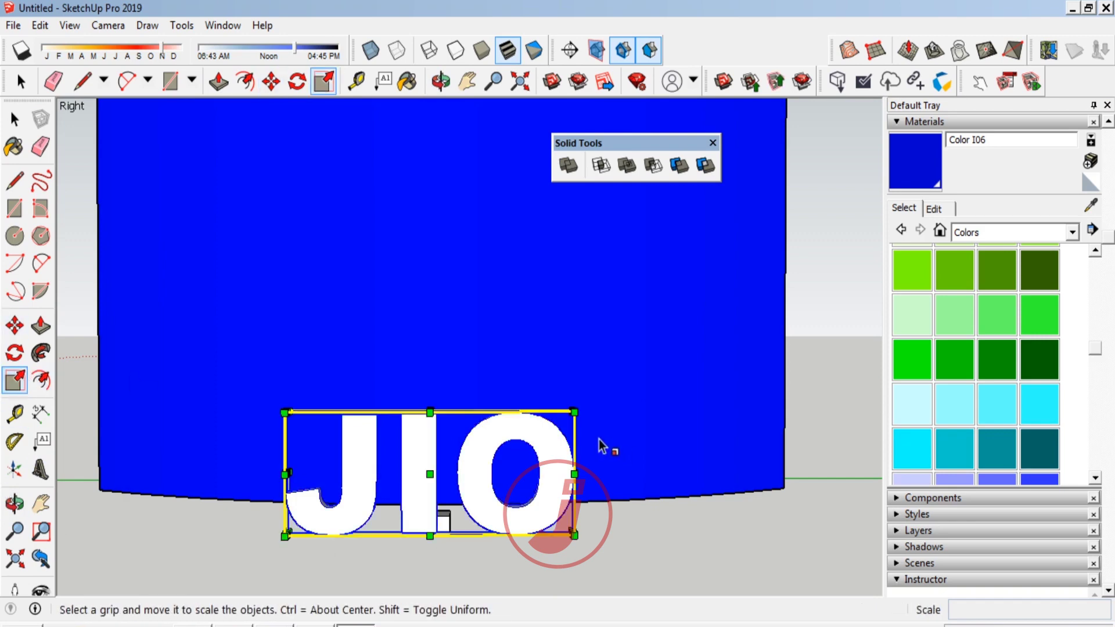
{"action": "left_click_drag", "start_coordinate": [575, 411], "coordinate": [723, 348]}
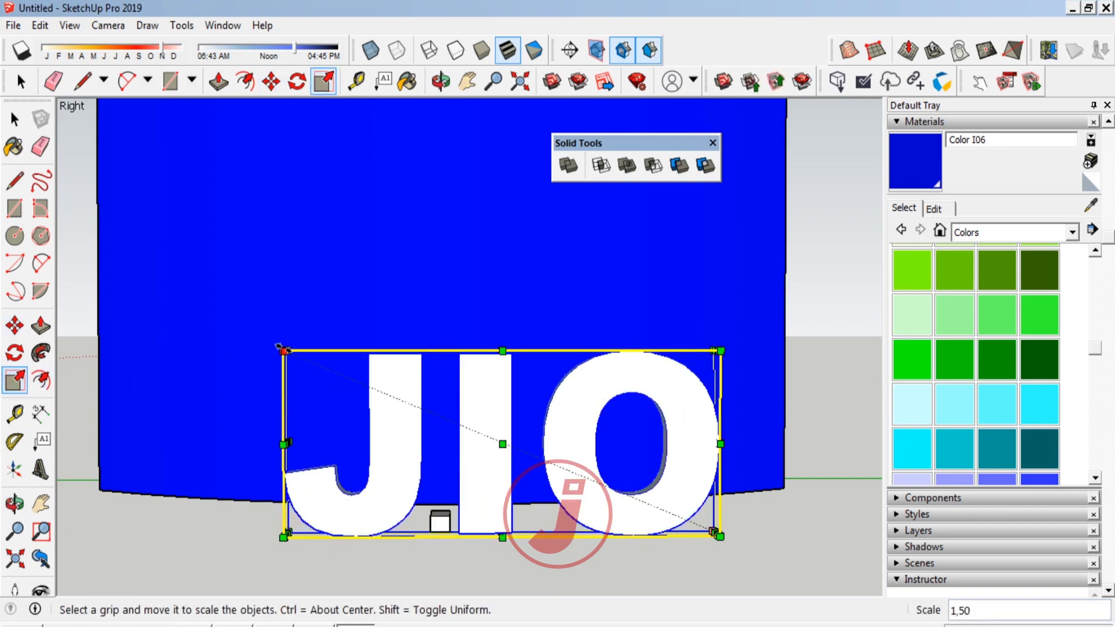
{"action": "left_click_drag", "start_coordinate": [283, 349], "coordinate": [212, 321]}
{"action": "scroll", "coordinate": [360, 448], "scroll_direction": "down", "scroll_amount": 2}
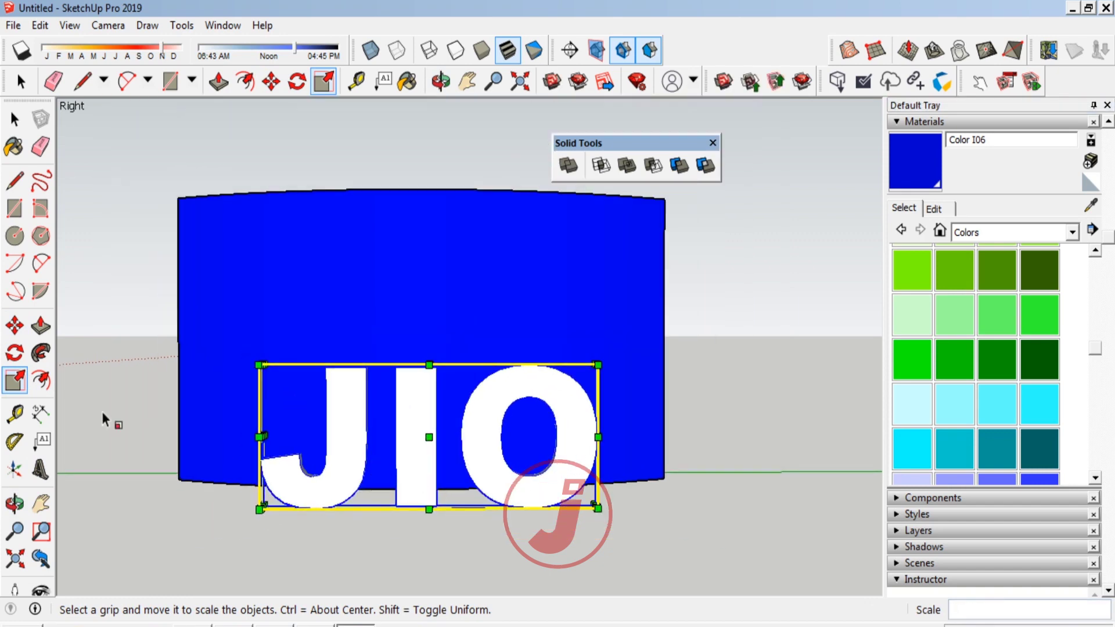
Move the JIO text up onto the remaining curved panel's face
{"action": "left_click", "coordinate": [14, 325]}
{"action": "left_click", "coordinate": [428, 403]}
{"action": "left_click", "coordinate": [424, 299]}
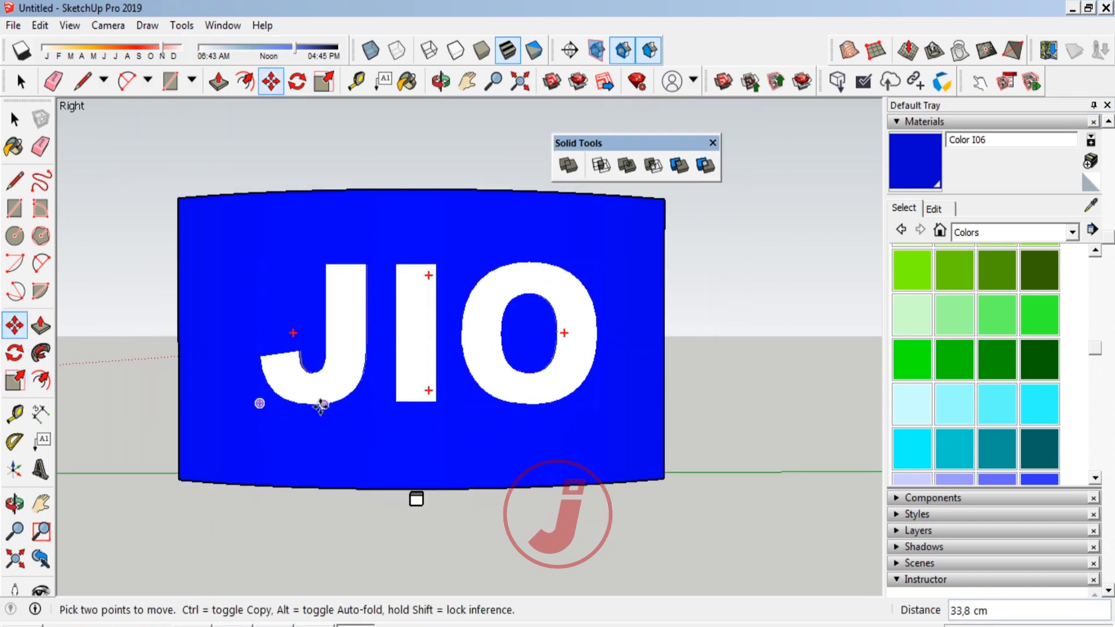
{"action": "left_click", "coordinate": [23, 510]}
{"action": "left_click_drag", "start_coordinate": [258, 322], "coordinate": [532, 399]}
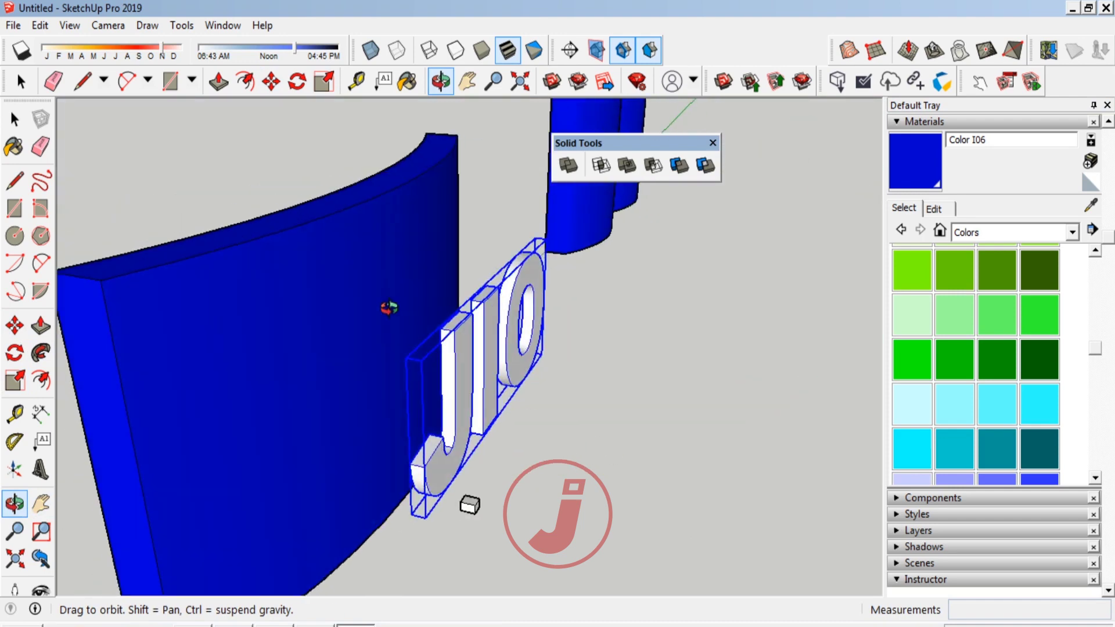
Explode the JIO text component and regroup the letters as a plain group
{"action": "key", "text": "space"}
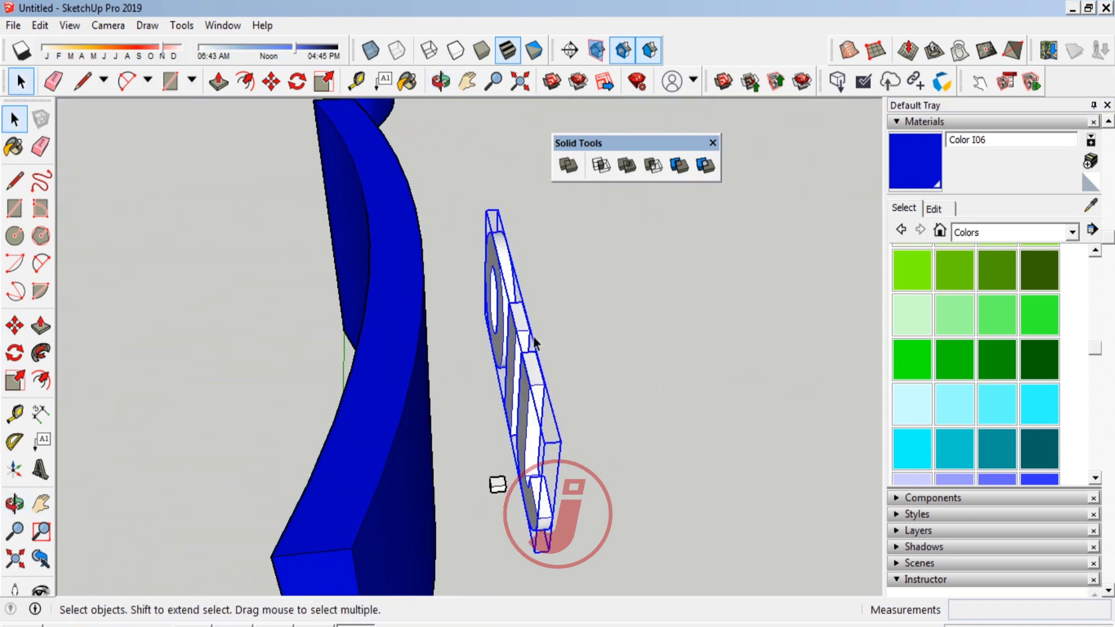
{"action": "right_click", "coordinate": [523, 330]}
{"action": "left_click", "coordinate": [545, 358]}
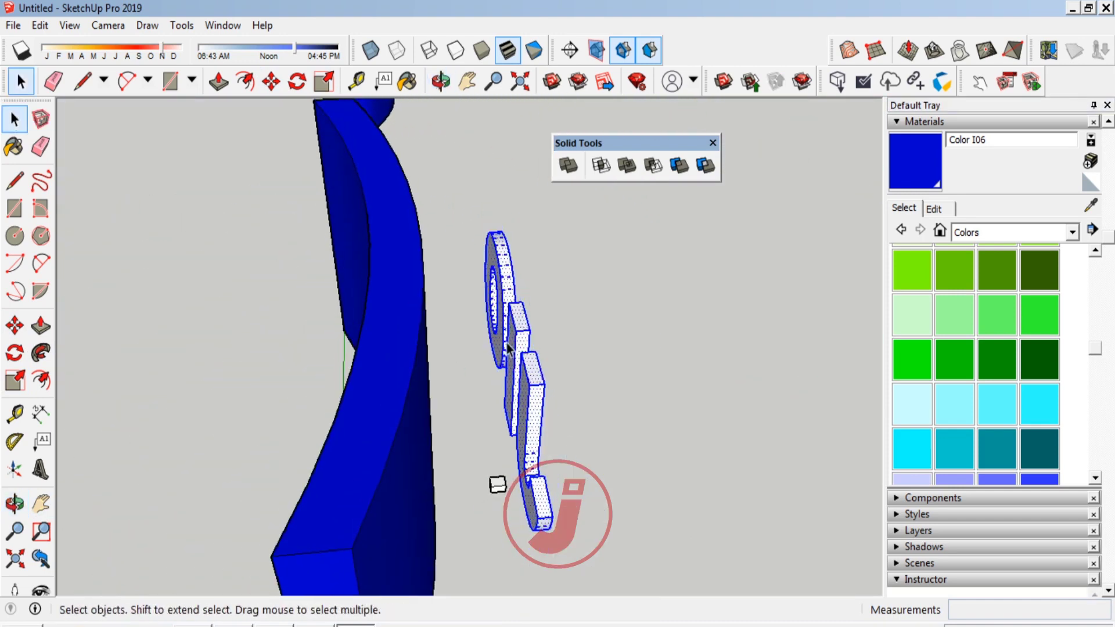
{"action": "right_click", "coordinate": [523, 334]}
{"action": "left_click", "coordinate": [575, 462]}
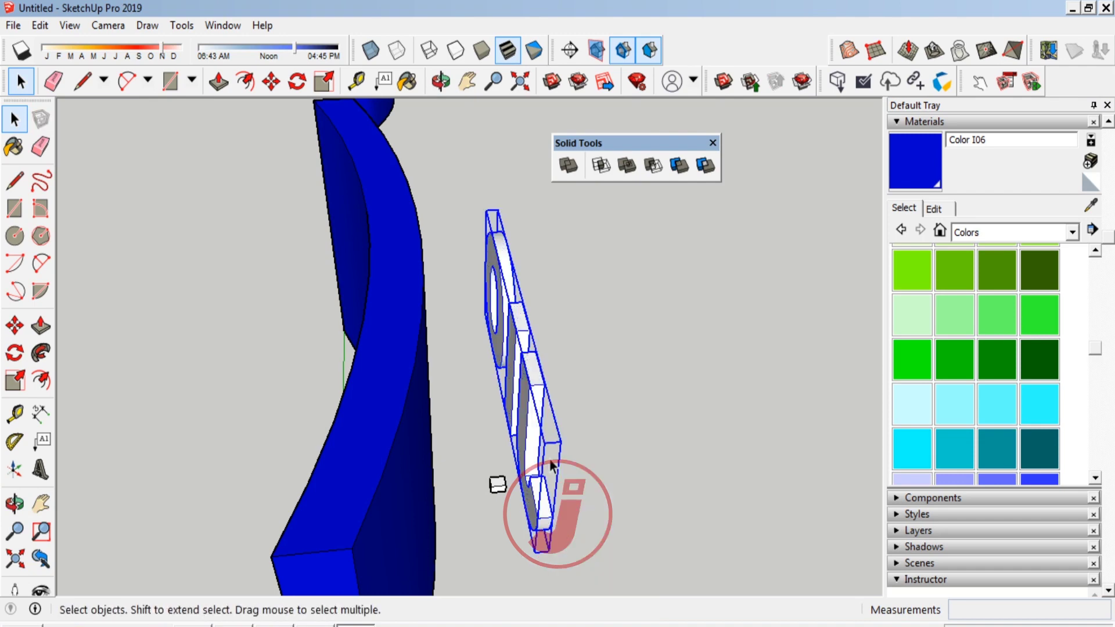
Stretch the JIO group's depth through the panel and delete the small helper box
{"action": "left_click", "coordinate": [20, 395]}
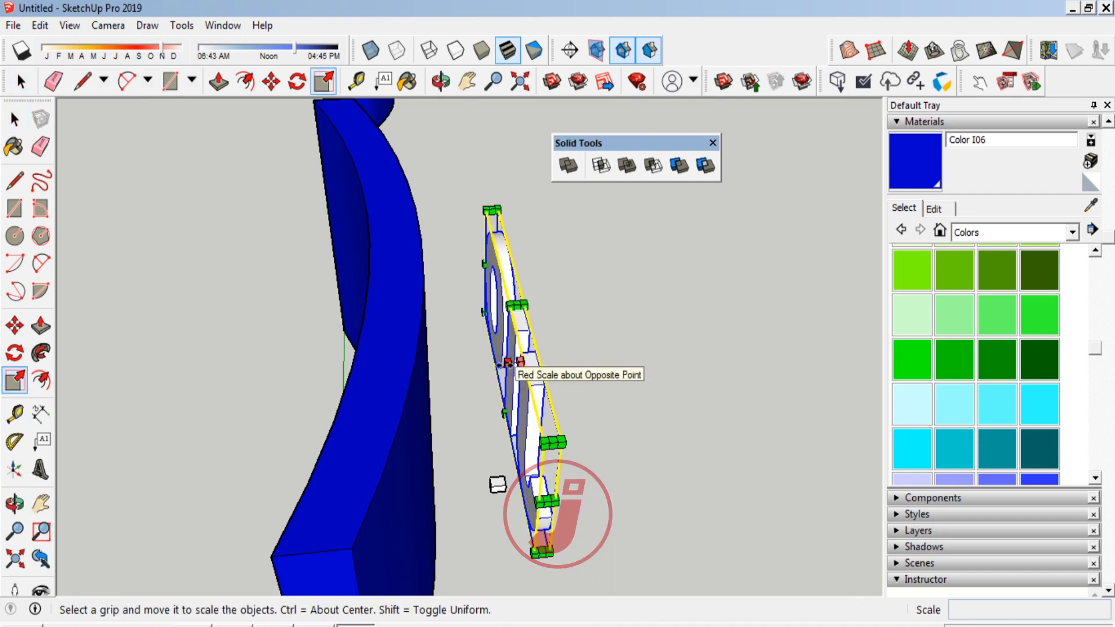
{"action": "left_click_drag", "start_coordinate": [502, 378], "coordinate": [261, 378]}
{"action": "left_click", "coordinate": [15, 504]}
{"action": "mouse_move", "coordinate": [348, 407]}
{"action": "left_mouse_down"}
{"action": "mouse_move", "coordinate": [428, 456]}
{"action": "mouse_move", "coordinate": [417, 480]}
{"action": "mouse_move", "coordinate": [480, 532]}
{"action": "left_mouse_up"}
{"action": "left_click", "coordinate": [17, 129]}
{"action": "key", "text": "Delete"}
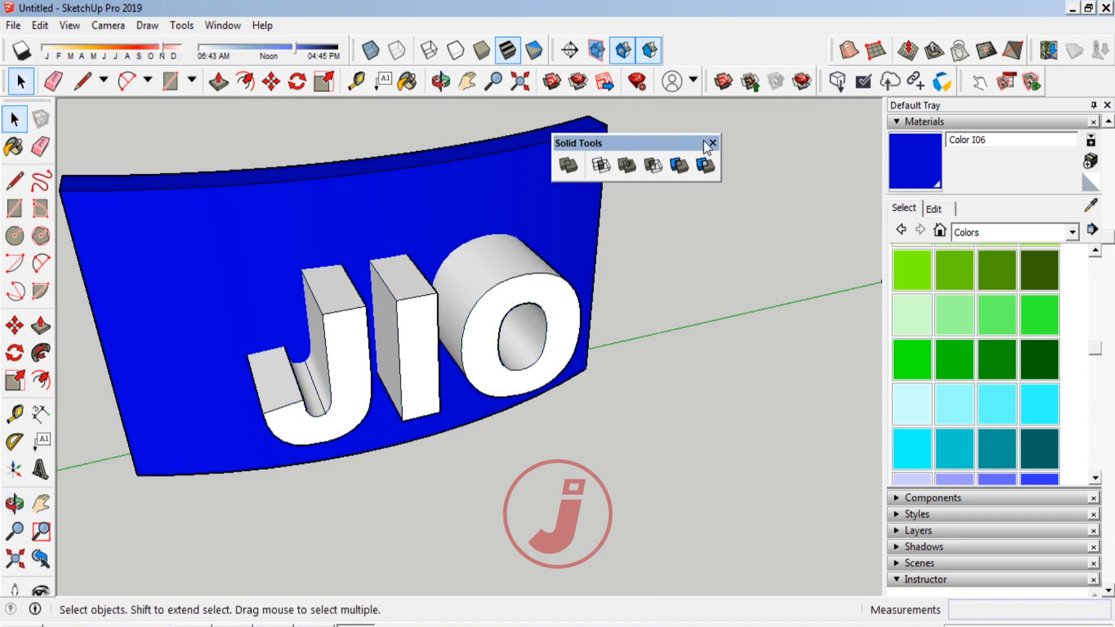
Subtract the JIO group from the last curved panel and orbit out to view it
{"action": "left_click", "coordinate": [651, 166]}
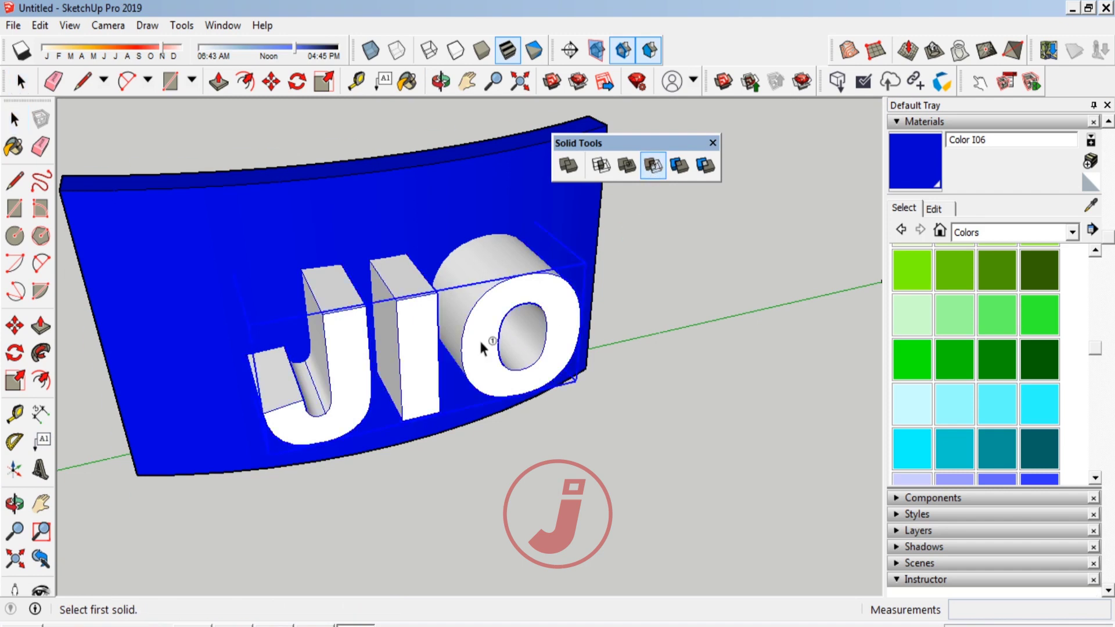
{"action": "left_click", "coordinate": [407, 332]}
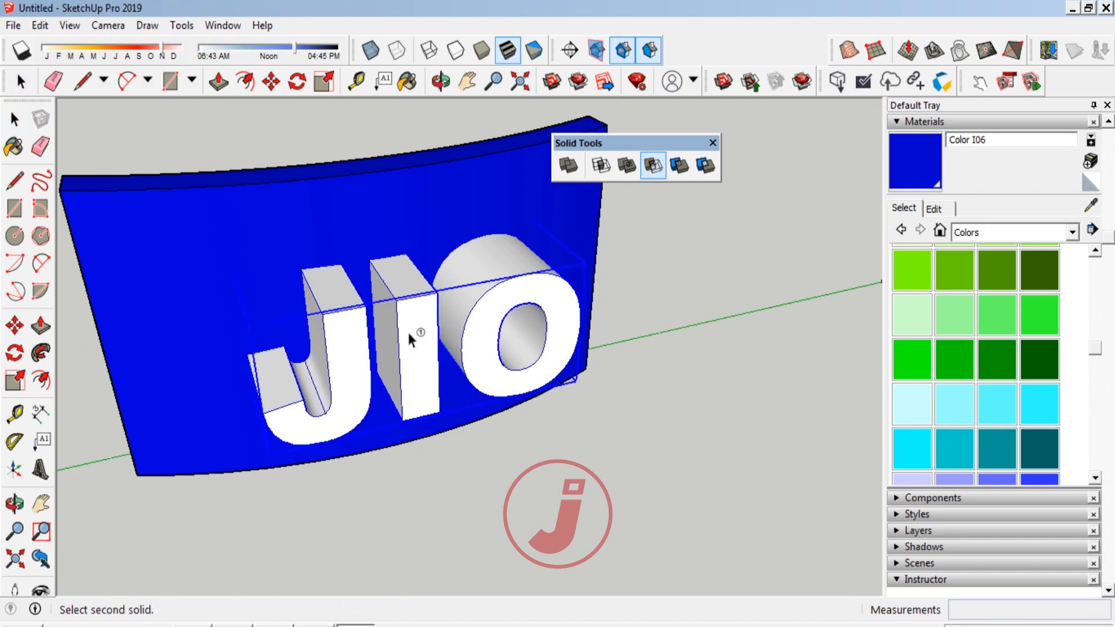
{"action": "left_click", "coordinate": [264, 225]}
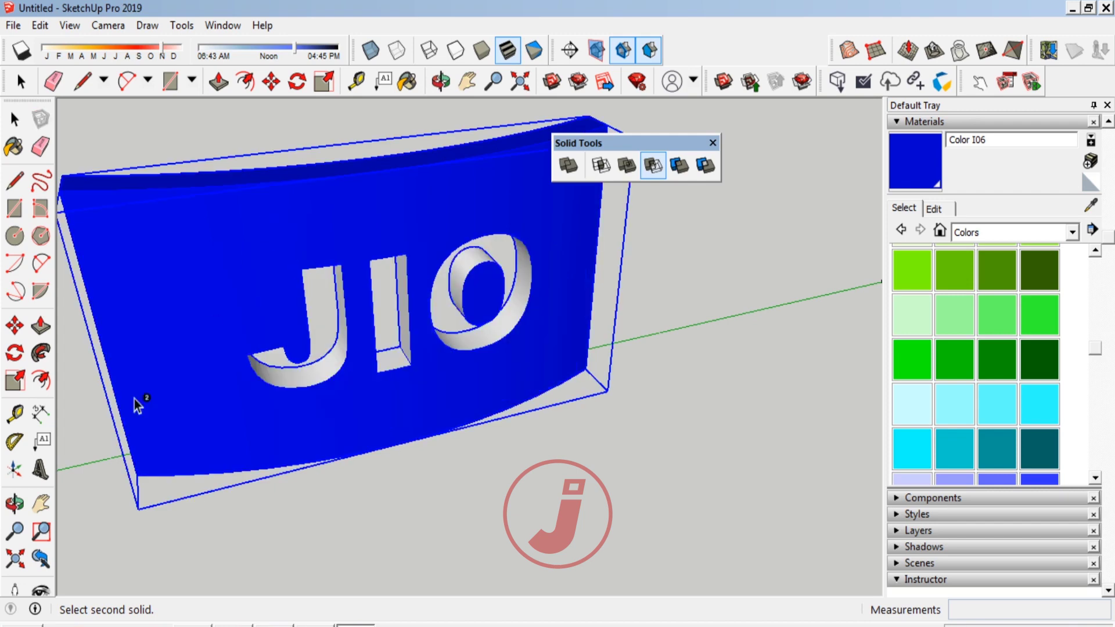
{"action": "left_click", "coordinate": [14, 503]}
{"action": "mouse_move", "coordinate": [552, 390]}
{"action": "left_mouse_down"}
{"action": "mouse_move", "coordinate": [239, 287]}
{"action": "mouse_move", "coordinate": [214, 304]}
{"action": "mouse_move", "coordinate": [264, 378]}
{"action": "mouse_move", "coordinate": [308, 349]}
{"action": "left_mouse_up"}
Draw a small rectangle below the wavy panel and push/pull it into a 3,0 cm box
{"action": "scroll", "coordinate": [308, 349], "scroll_direction": "down", "scroll_amount": 2}
{"action": "scroll", "coordinate": [672, 374], "scroll_direction": "up", "scroll_amount": 3}
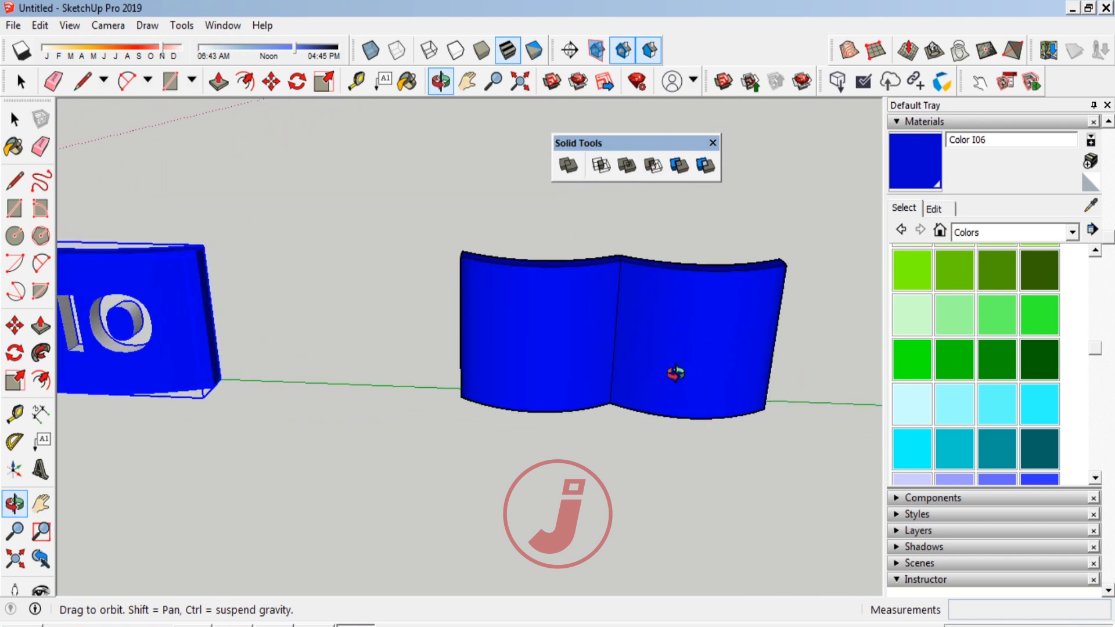
{"action": "scroll", "coordinate": [611, 349], "scroll_direction": "up", "scroll_amount": 2}
{"action": "mouse_move", "coordinate": [611, 349]}
{"action": "left_mouse_down"}
{"action": "mouse_move", "coordinate": [628, 352]}
{"action": "mouse_move", "coordinate": [605, 377]}
{"action": "left_mouse_up"}
{"action": "key", "text": "c"}
{"action": "key", "text": "r"}
{"action": "scroll", "coordinate": [685, 494], "scroll_direction": "up", "scroll_amount": 3}
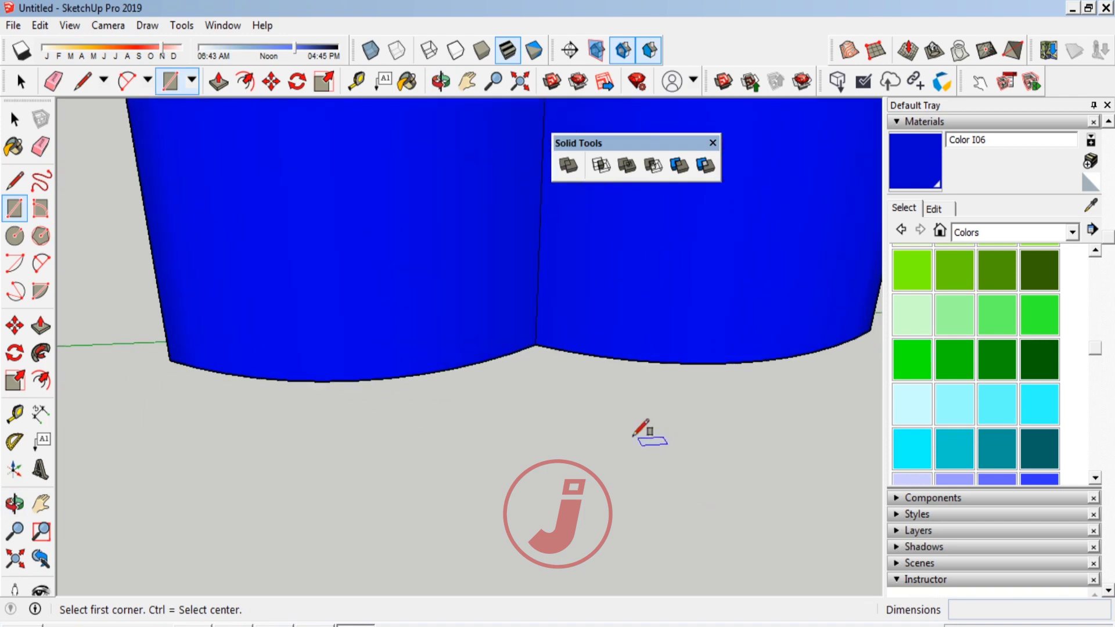
{"action": "left_click", "coordinate": [546, 410]}
{"action": "left_click", "coordinate": [568, 425]}
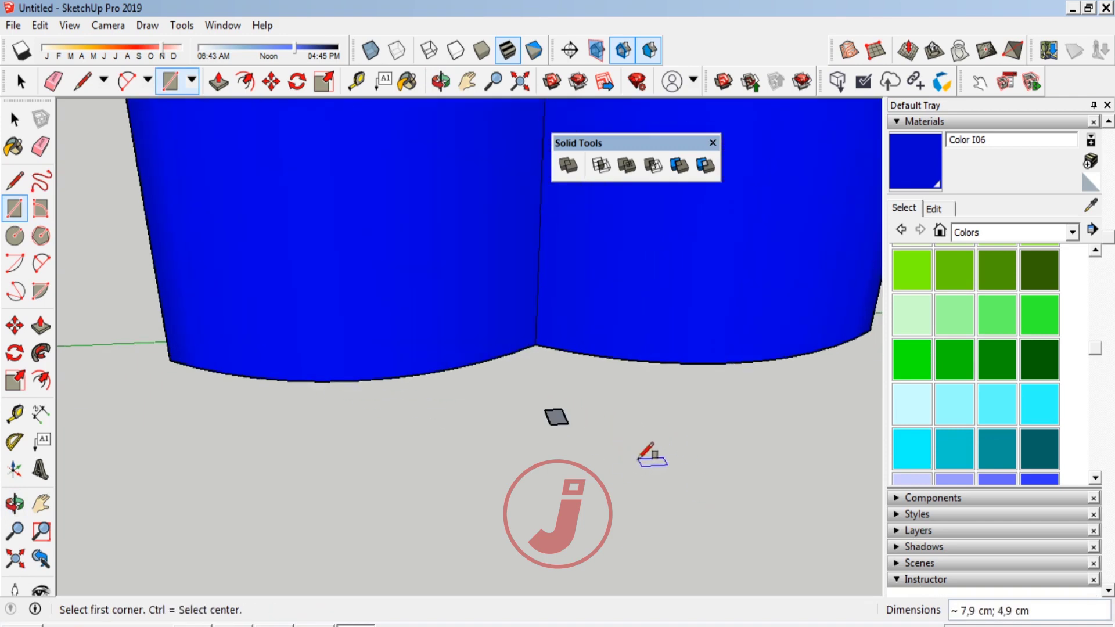
{"action": "mouse_move", "coordinate": [620, 463]}
{"action": "middle_mouse_down"}
{"action": "mouse_move", "coordinate": [535, 435]}
{"action": "mouse_move", "coordinate": [510, 398]}
{"action": "middle_mouse_up"}
{"action": "key", "text": "p"}
{"action": "left_click", "coordinate": [511, 399]}
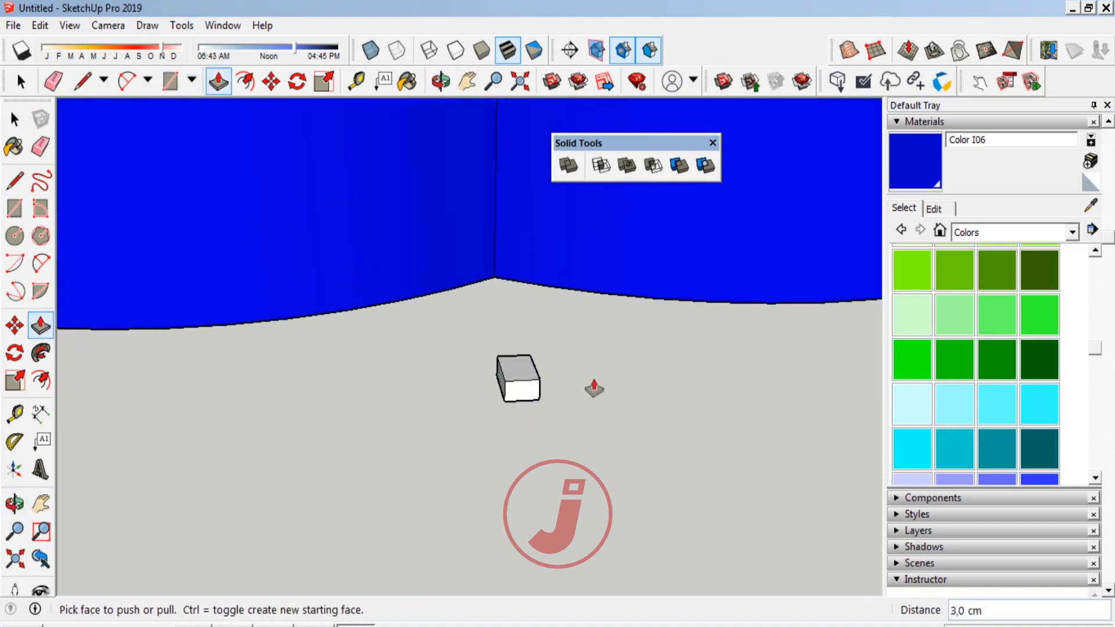
Create 3D Text 'JIO' and drop it in front of the wavy panel
{"action": "left_click", "coordinate": [40, 469]}
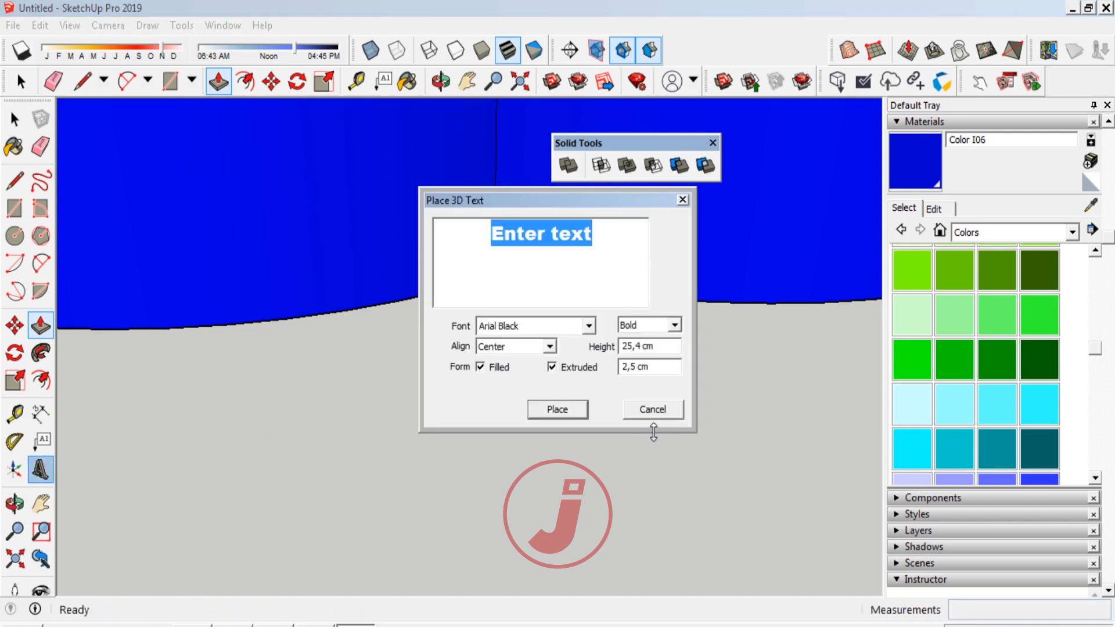
{"action": "type", "text": "JIO"}
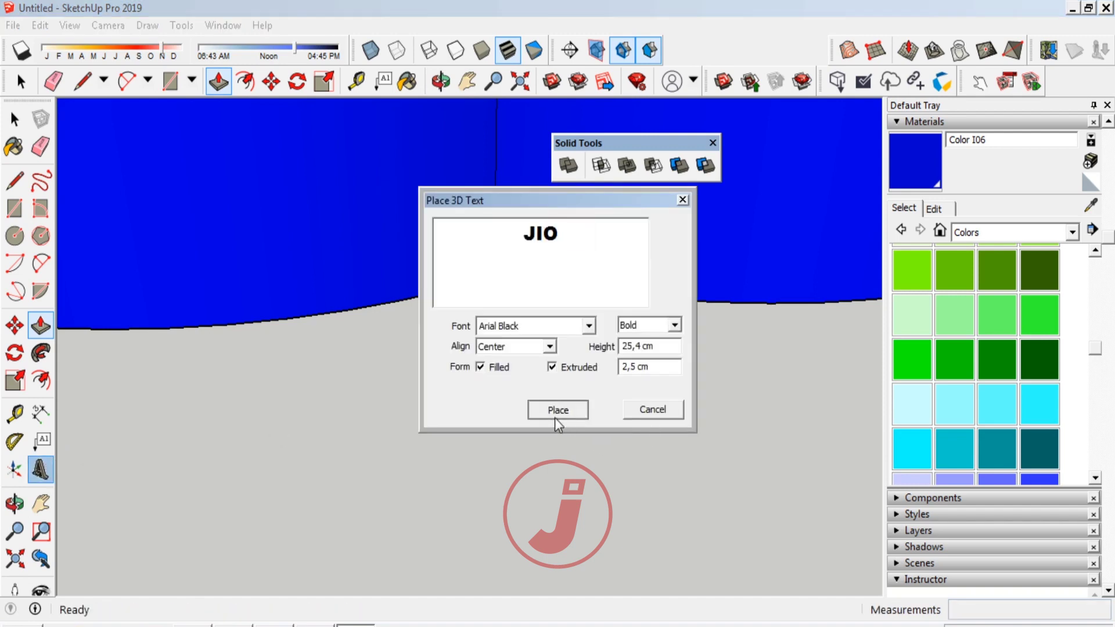
{"action": "left_click", "coordinate": [557, 410]}
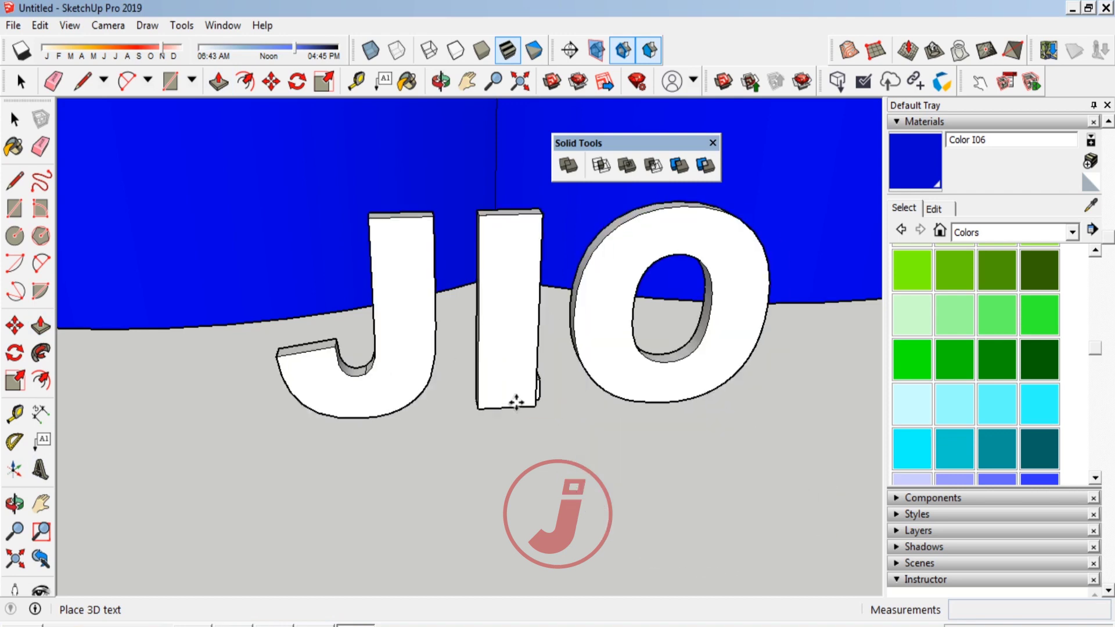
{"action": "left_click", "coordinate": [517, 400]}
{"action": "scroll", "coordinate": [443, 418], "scroll_direction": "down", "scroll_amount": 3}
{"action": "scroll", "coordinate": [393, 418], "scroll_direction": "down", "scroll_amount": 2}
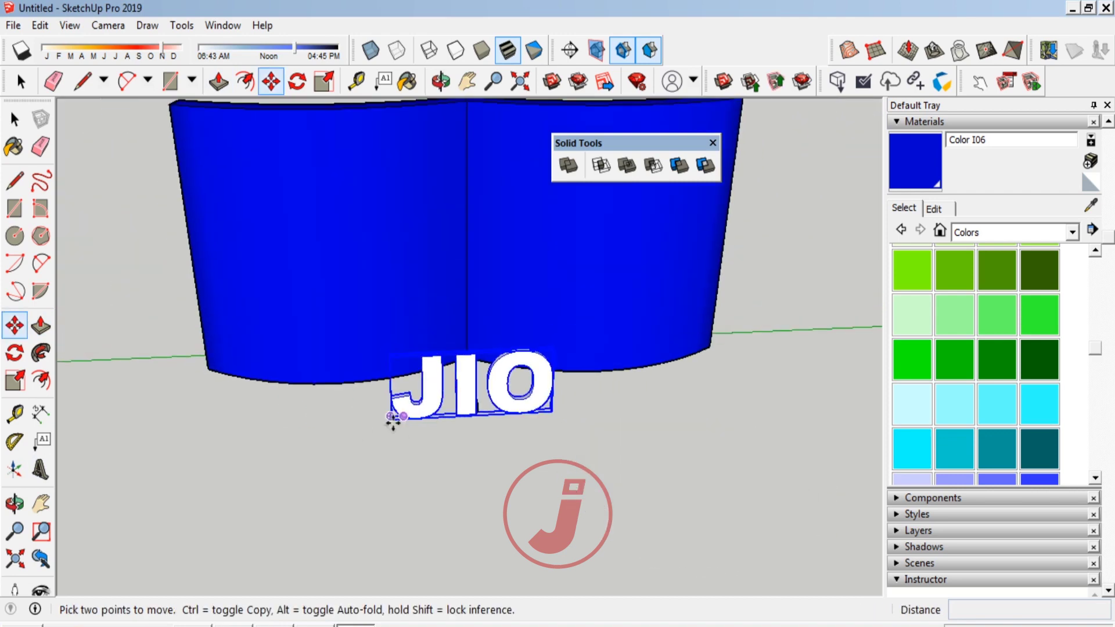
Scale the JIO text up to 1,38 times its size
{"action": "left_click", "coordinate": [15, 380]}
{"action": "left_click_drag", "start_coordinate": [389, 356], "coordinate": [683, 283]}
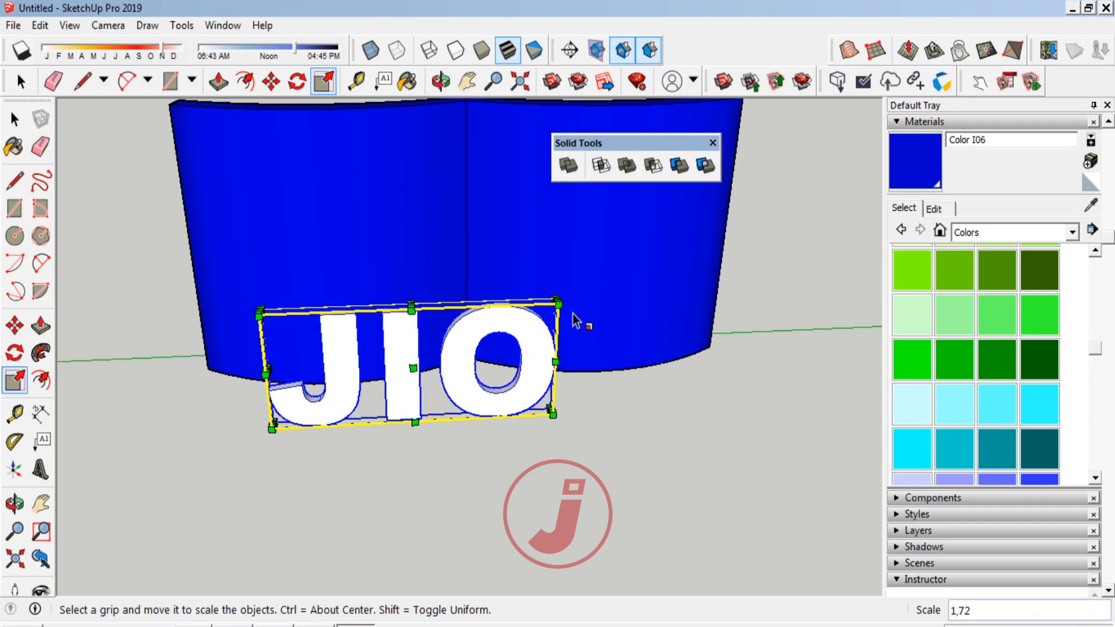
{"action": "left_click", "coordinate": [14, 503]}
{"action": "left_click_drag", "start_coordinate": [75, 453], "coordinate": [58, 360]}
Move the JIO text 24,3 cm up onto the wavy wall's face
{"action": "left_click", "coordinate": [15, 325]}
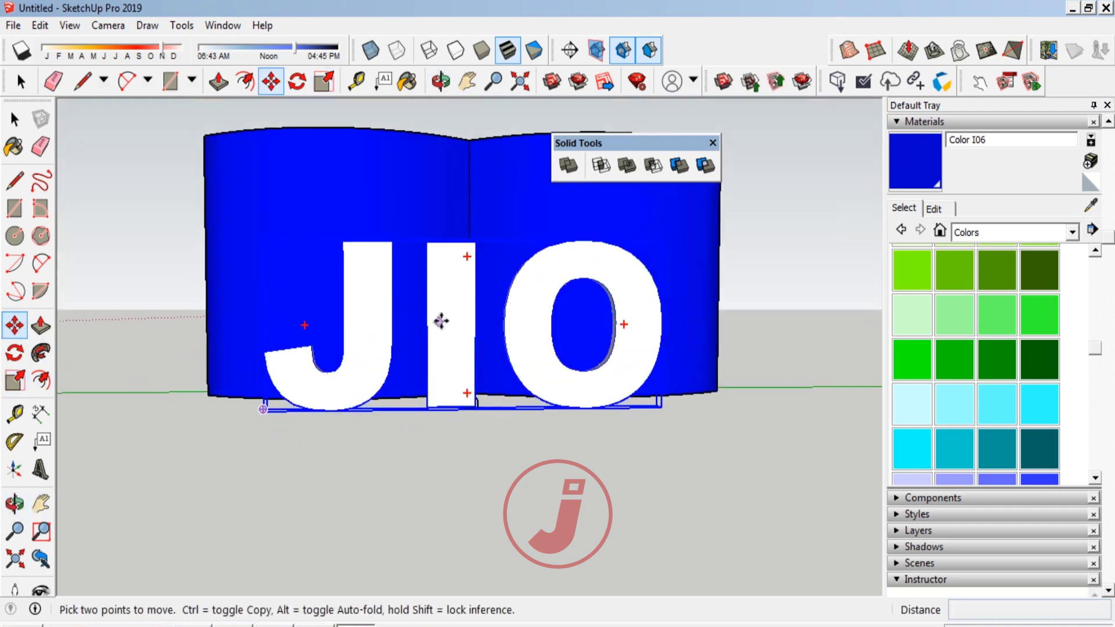
{"action": "left_click", "coordinate": [442, 320]}
{"action": "left_click", "coordinate": [447, 251]}
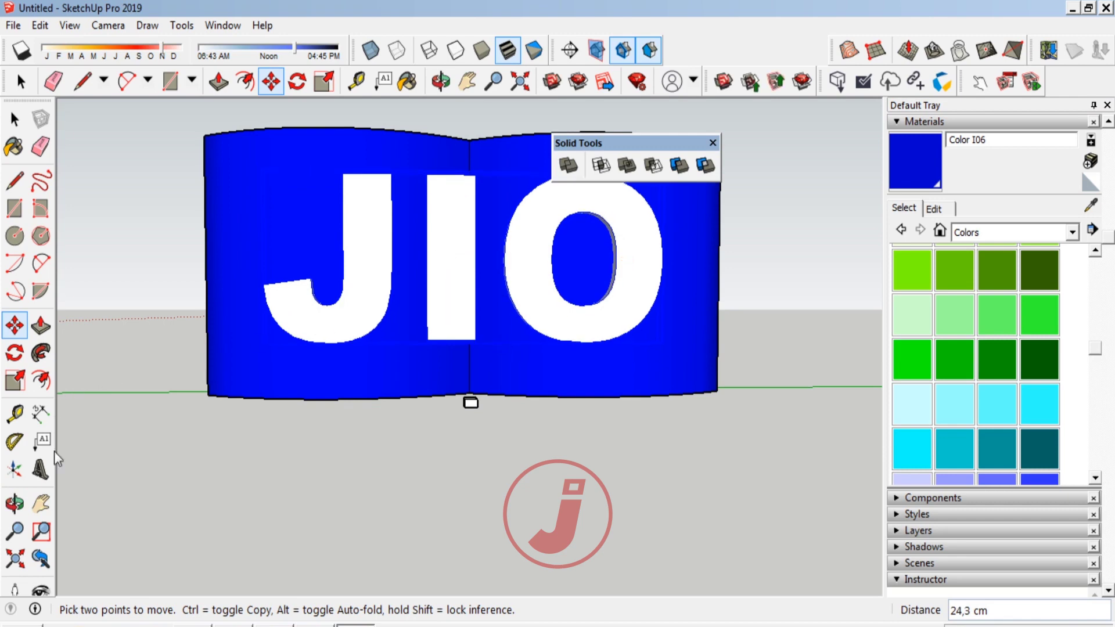
{"action": "left_click", "coordinate": [14, 504]}
{"action": "left_click_drag", "start_coordinate": [278, 221], "coordinate": [719, 395]}
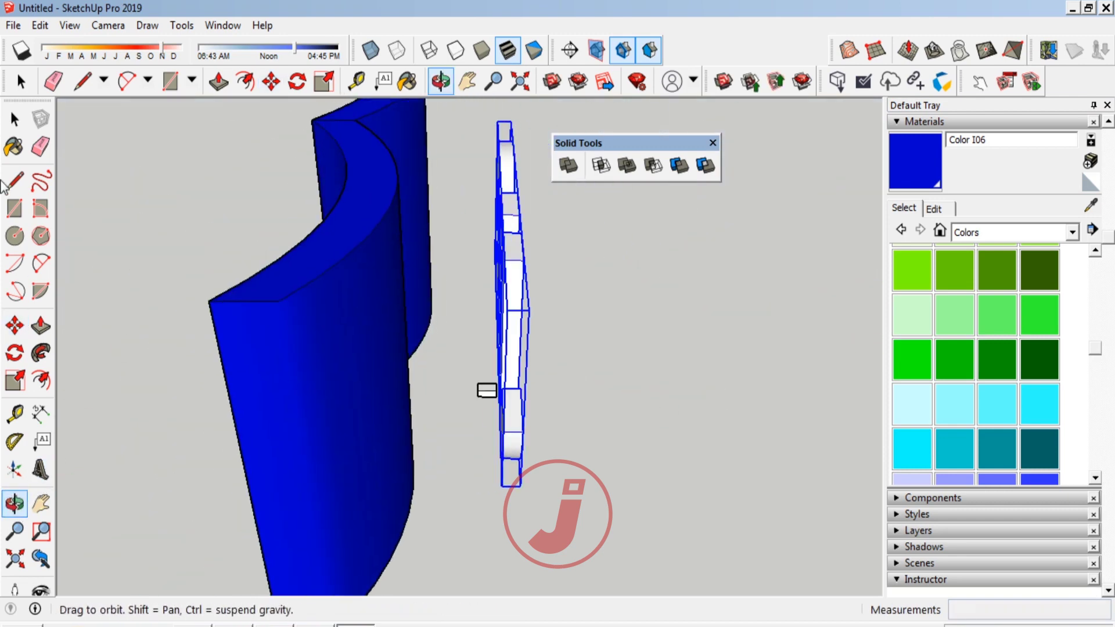
Explode the JIO component and regroup the letters as a plain group
{"action": "key", "text": "space"}
{"action": "right_click", "coordinate": [515, 298]}
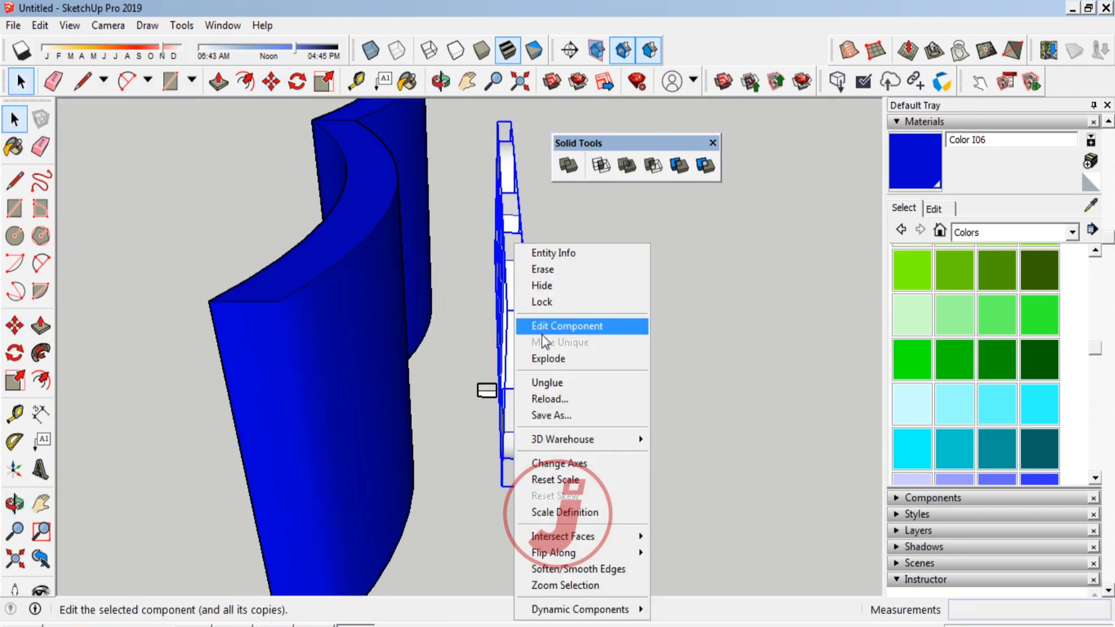
{"action": "left_click", "coordinate": [556, 360]}
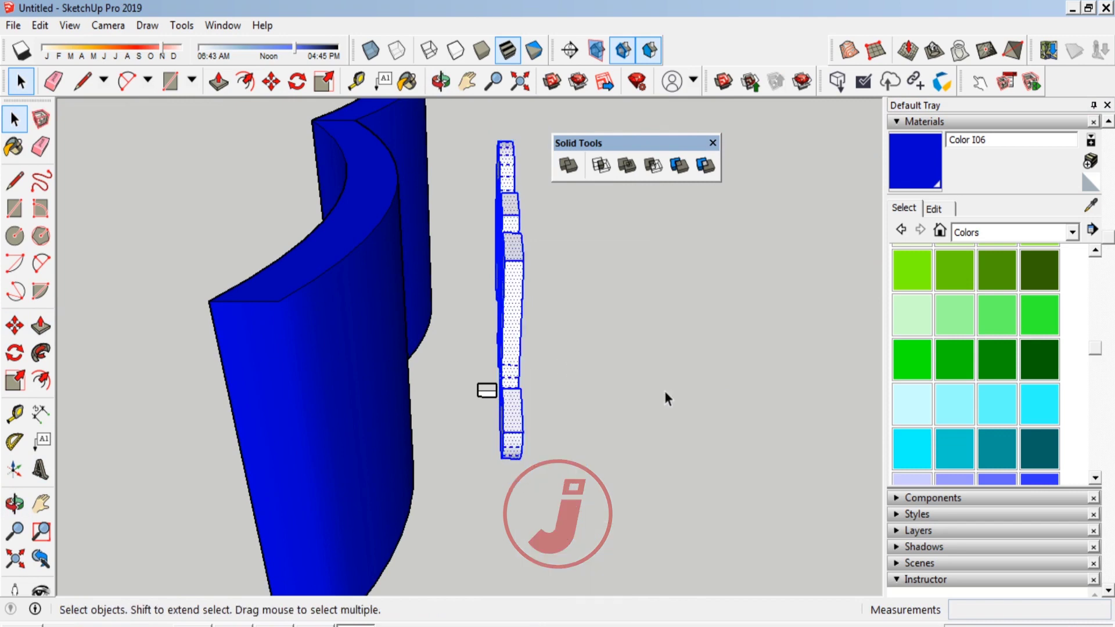
{"action": "right_click", "coordinate": [519, 296]}
{"action": "left_click", "coordinate": [558, 420]}
{"action": "middle_click_drag", "start_coordinate": [558, 420], "coordinate": [801, 531]}
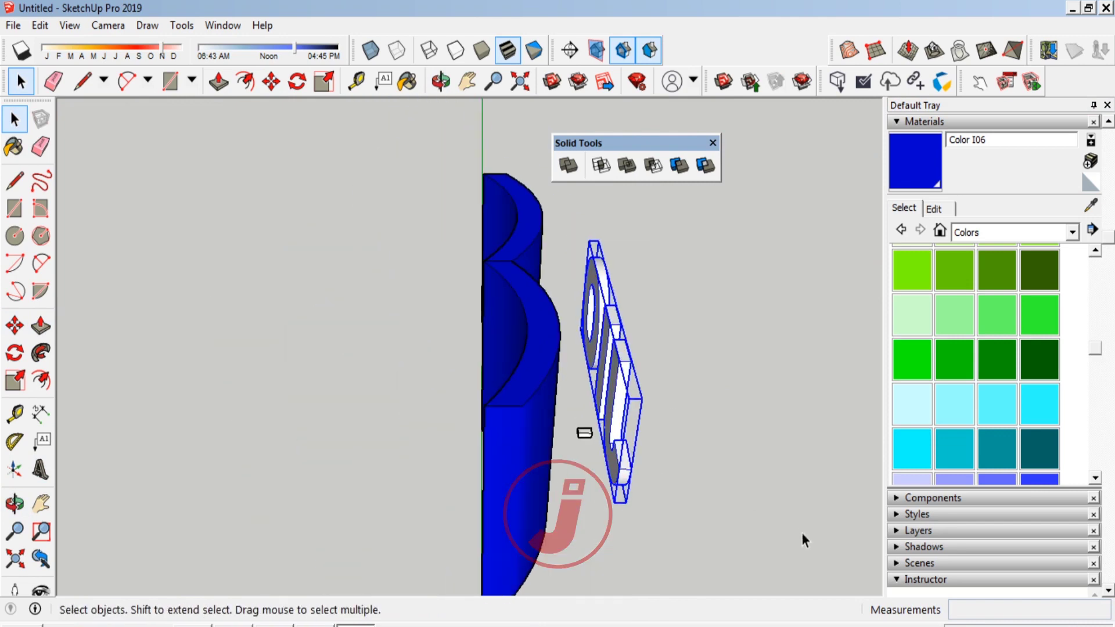
Stretch the JIO group 17,77 times deeper along the red axis
{"action": "left_click", "coordinate": [8, 383]}
{"action": "scroll", "coordinate": [459, 370], "scroll_direction": "up", "scroll_amount": 2}
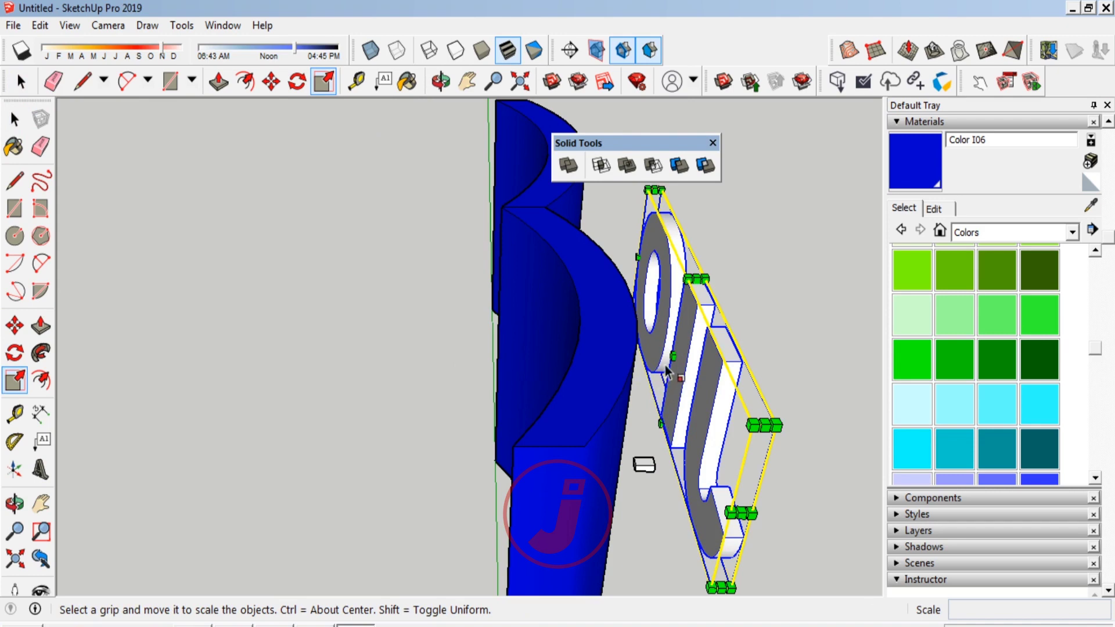
{"action": "left_click_drag", "start_coordinate": [664, 358], "coordinate": [418, 354]}
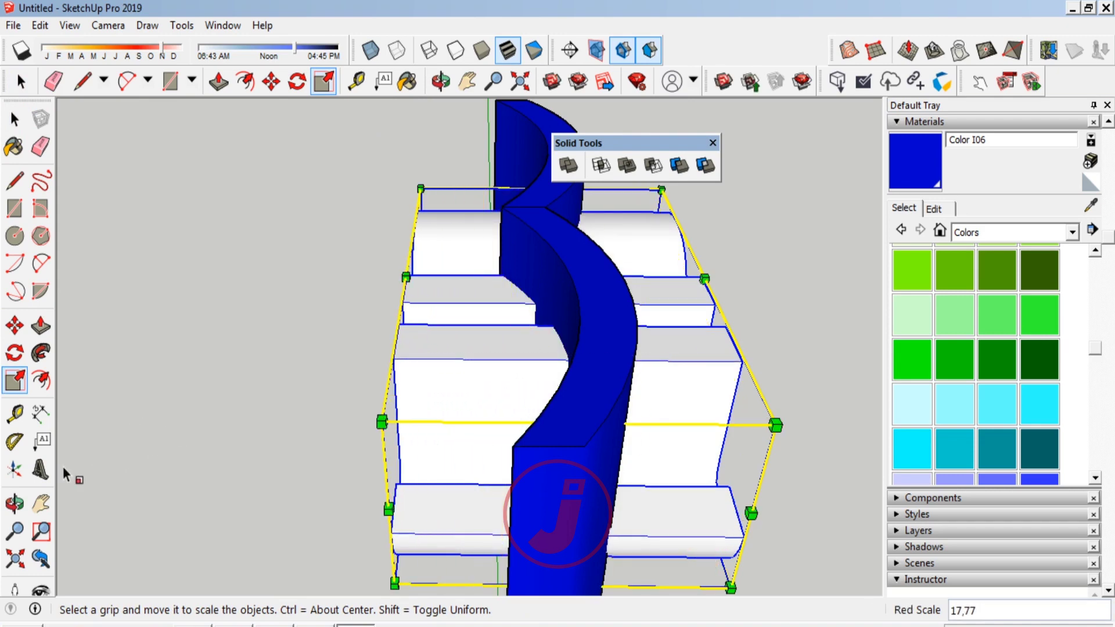
{"action": "left_click", "coordinate": [16, 504]}
{"action": "mouse_move", "coordinate": [664, 399]}
{"action": "left_mouse_down"}
{"action": "mouse_move", "coordinate": [594, 418]}
{"action": "mouse_move", "coordinate": [197, 319]}
{"action": "mouse_move", "coordinate": [364, 310]}
{"action": "mouse_move", "coordinate": [304, 319]}
{"action": "mouse_move", "coordinate": [279, 304]}
{"action": "mouse_move", "coordinate": [261, 314]}
{"action": "left_mouse_up"}
{"action": "left_click", "coordinate": [14, 325]}
Shift the thick JIO group along green so it passes through the wavy wall, then deselect
{"action": "scroll", "coordinate": [448, 399], "scroll_direction": "up", "scroll_amount": 3}
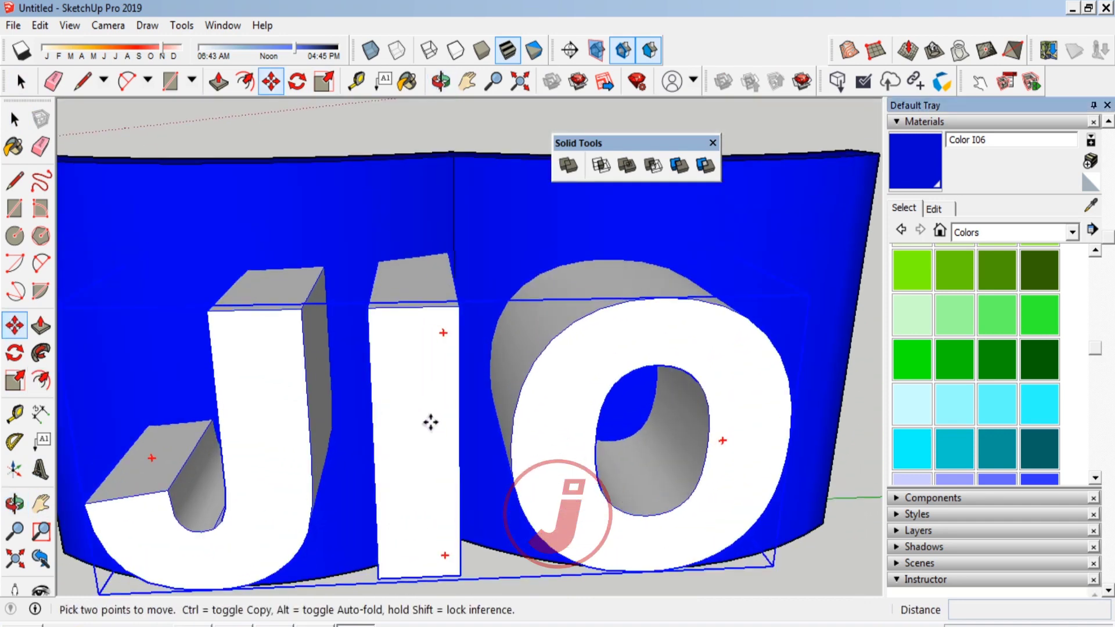
{"action": "left_click", "coordinate": [430, 421]}
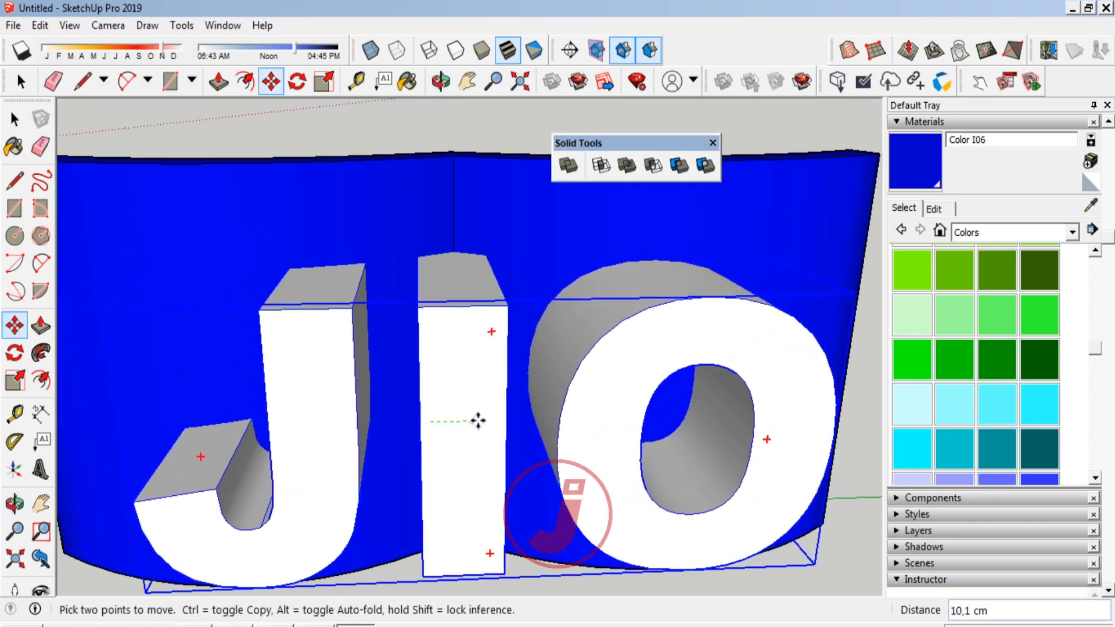
{"action": "left_click", "coordinate": [480, 419]}
{"action": "scroll", "coordinate": [479, 322], "scroll_direction": "down", "scroll_amount": 2}
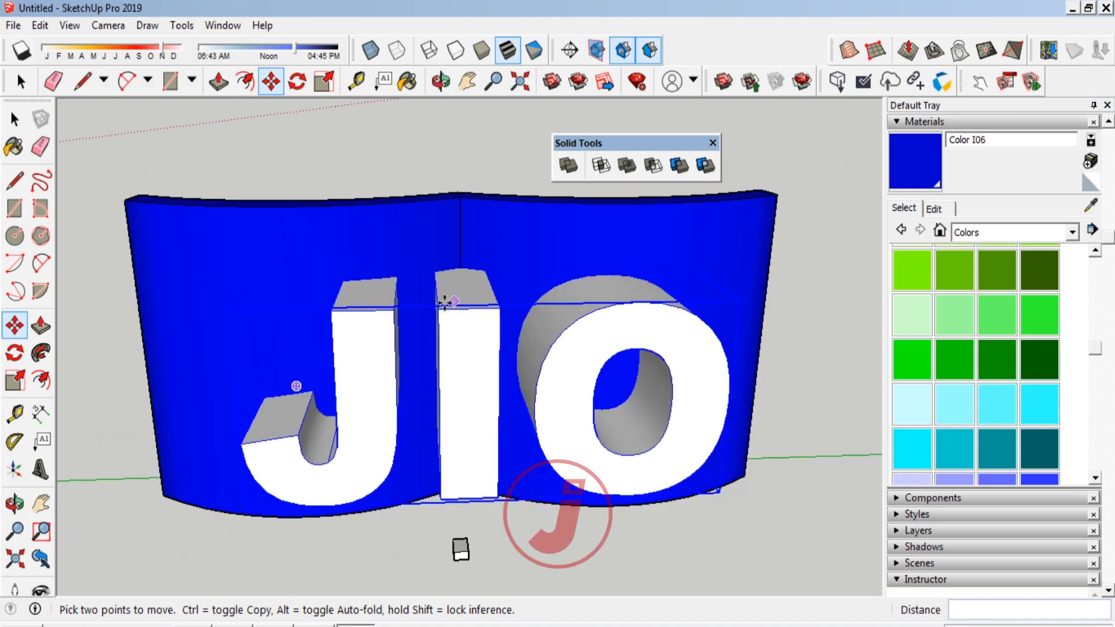
{"action": "left_click", "coordinate": [14, 119]}
{"action": "left_click", "coordinate": [243, 179]}
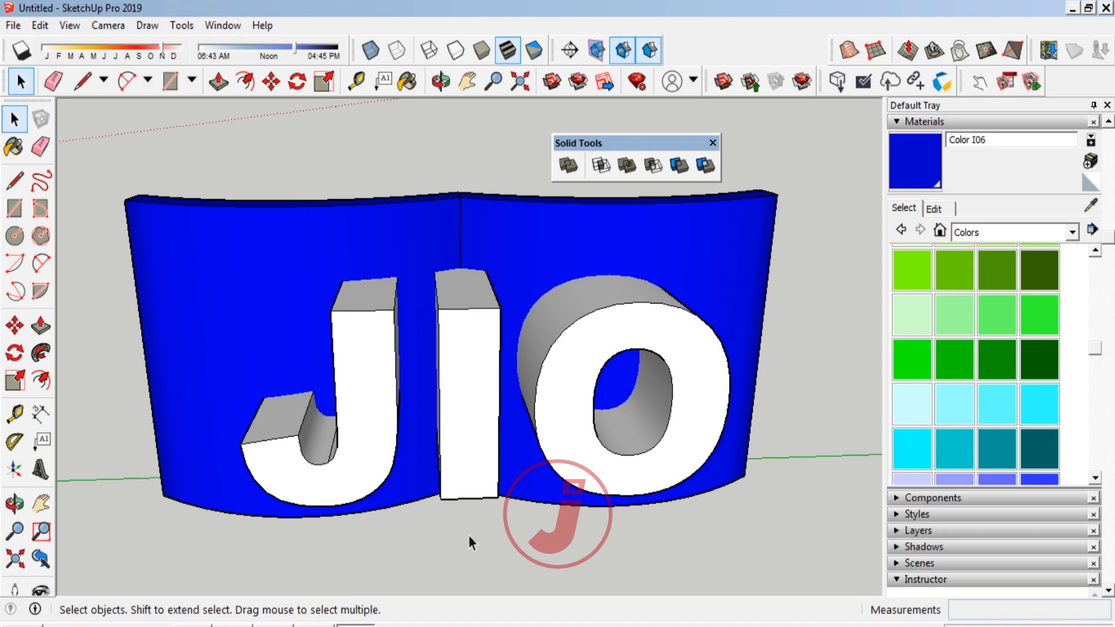
{"action": "left_click", "coordinate": [653, 166]}
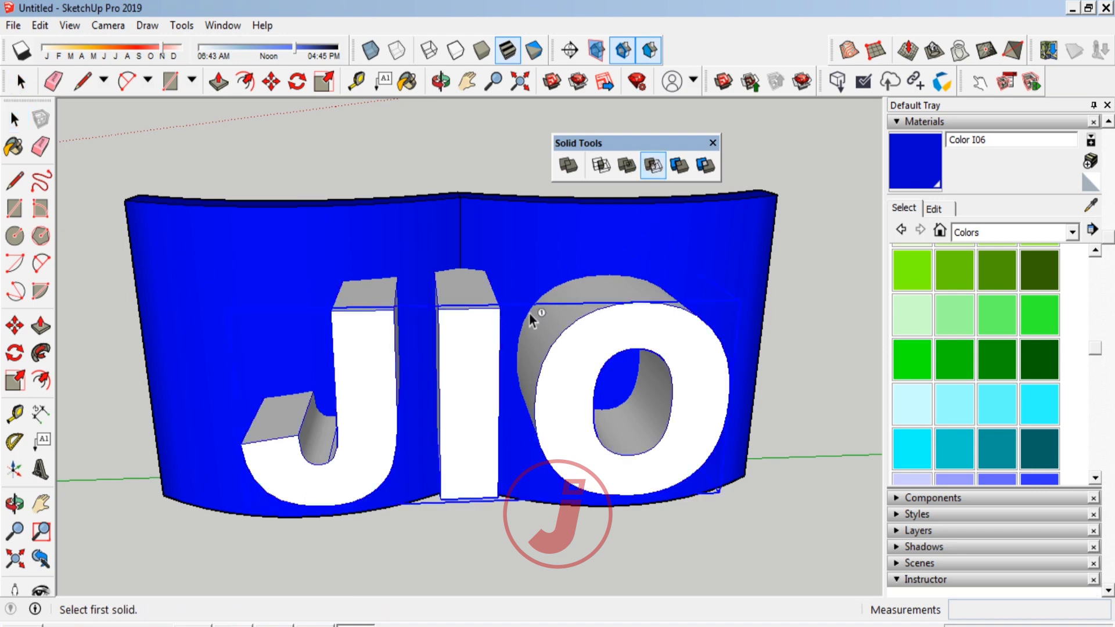
{"action": "left_click", "coordinate": [458, 358]}
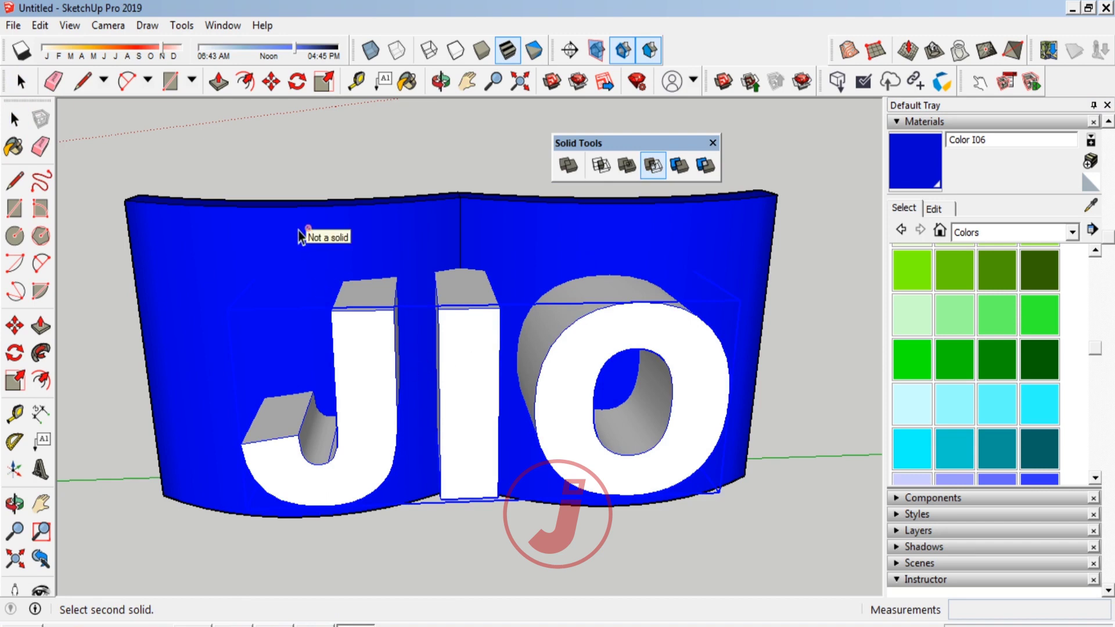
{"action": "left_click", "coordinate": [259, 235]}
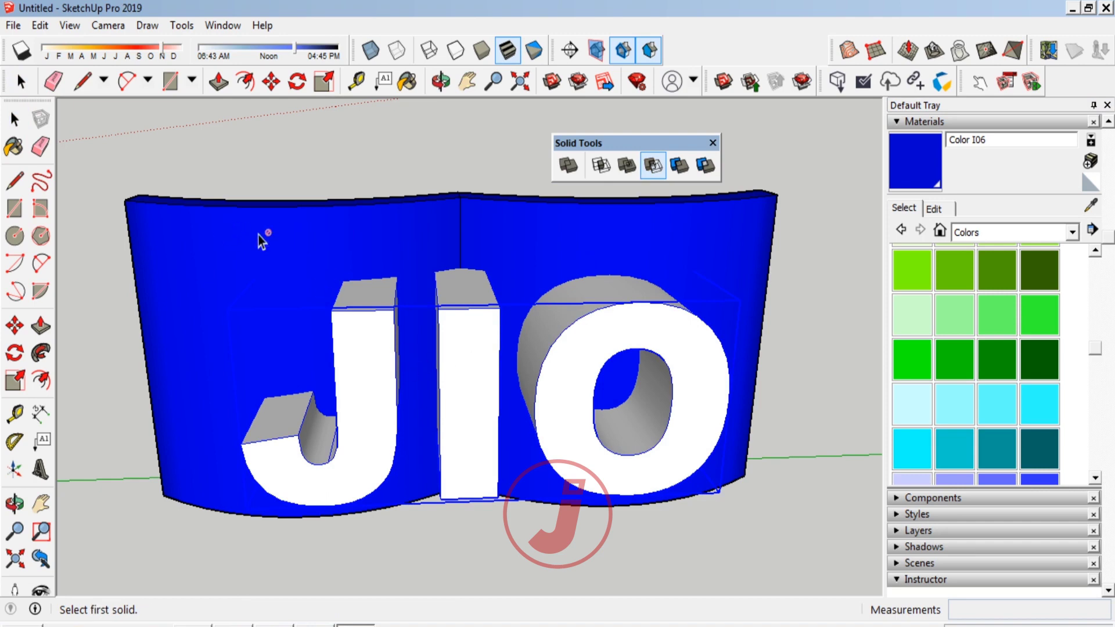
{"action": "left_click", "coordinate": [15, 119]}
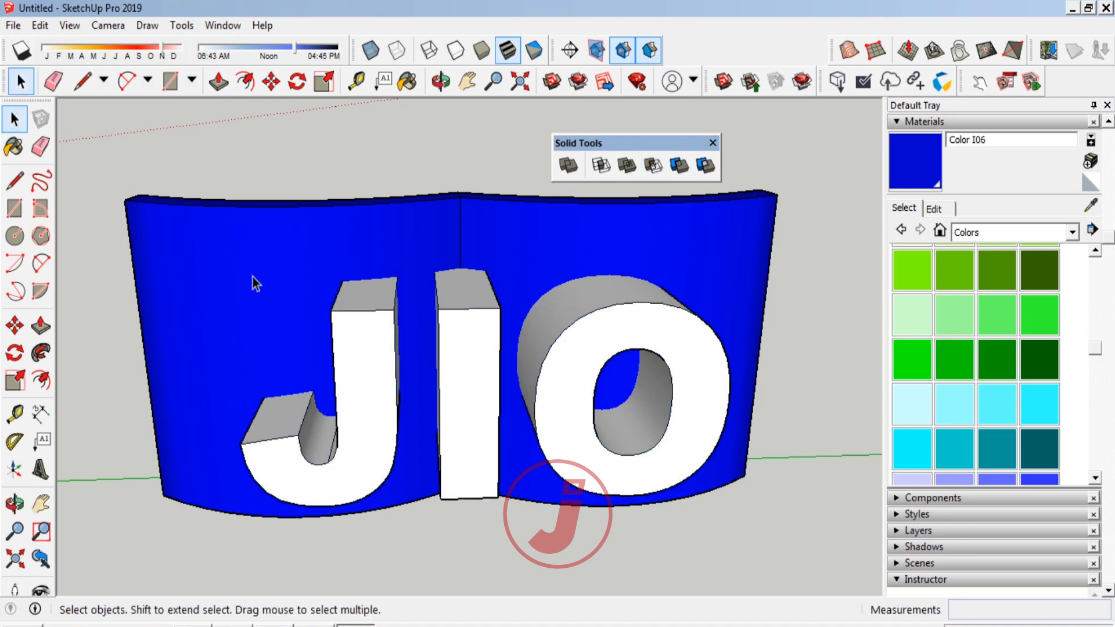
{"action": "left_click", "coordinate": [253, 277]}
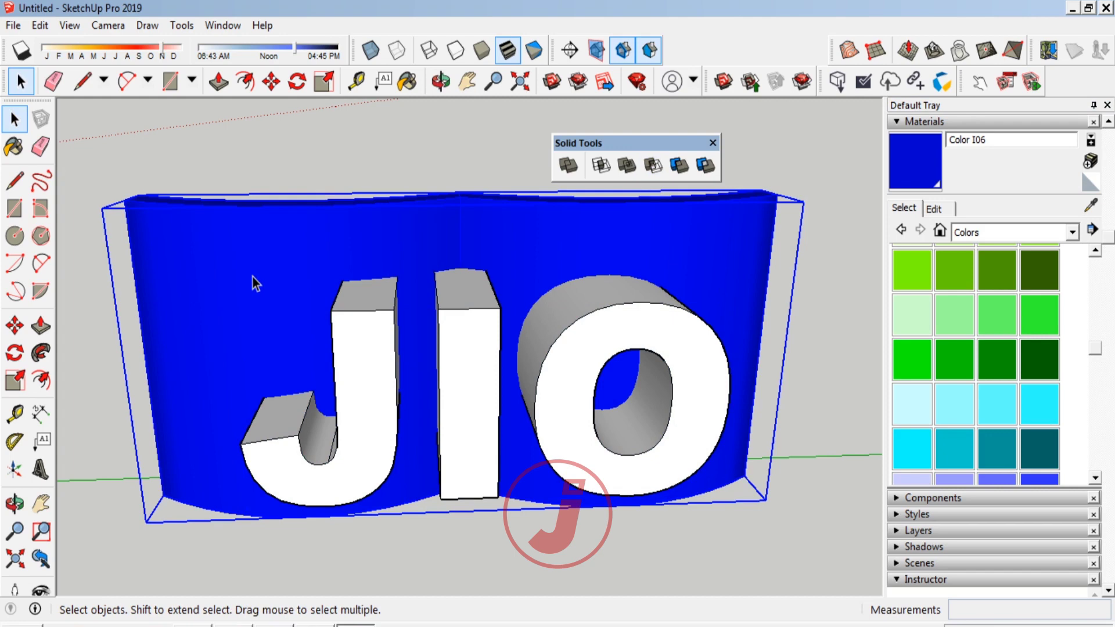
{"action": "left_click", "coordinate": [576, 540]}
{"action": "left_click", "coordinate": [650, 170]}
{"action": "left_click", "coordinate": [464, 341]}
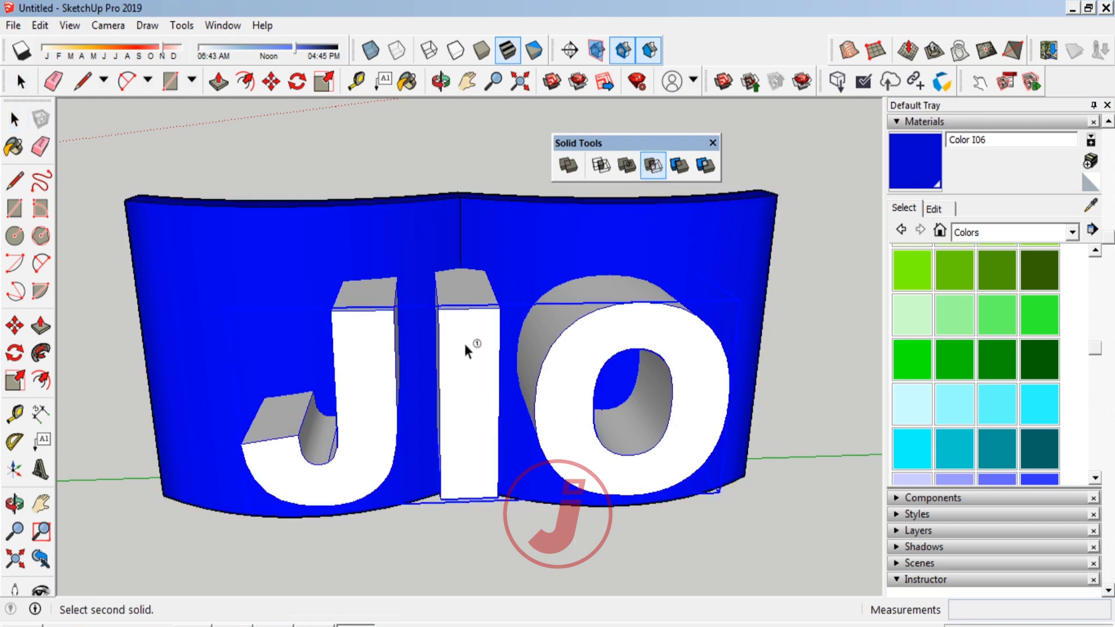
{"action": "left_click", "coordinate": [15, 119]}
{"action": "left_click", "coordinate": [297, 241]}
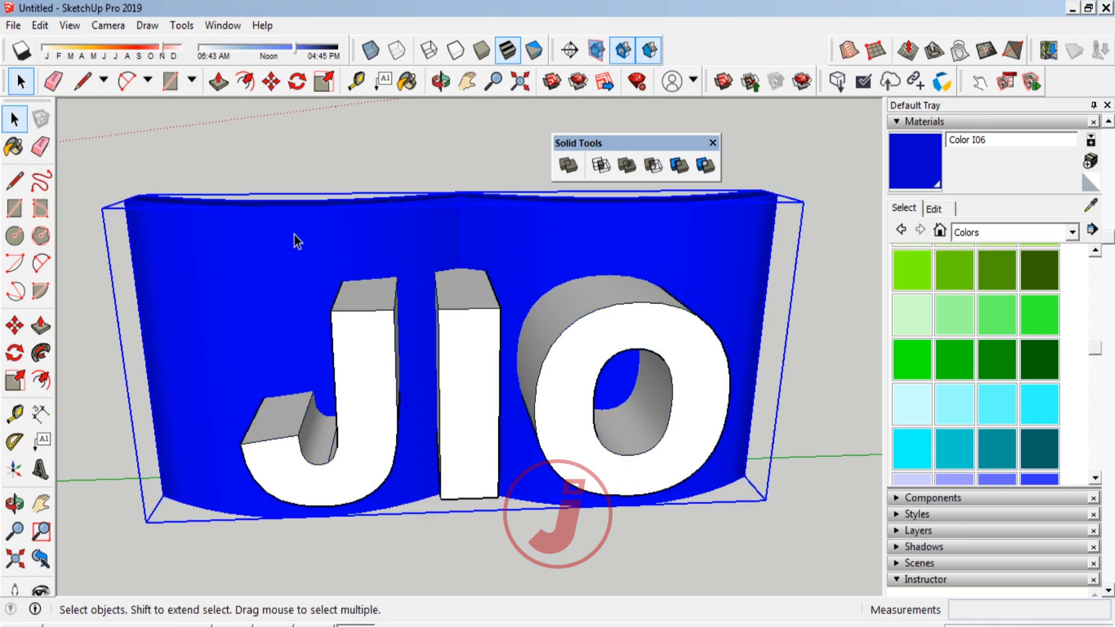
{"action": "left_click", "coordinate": [462, 347]}
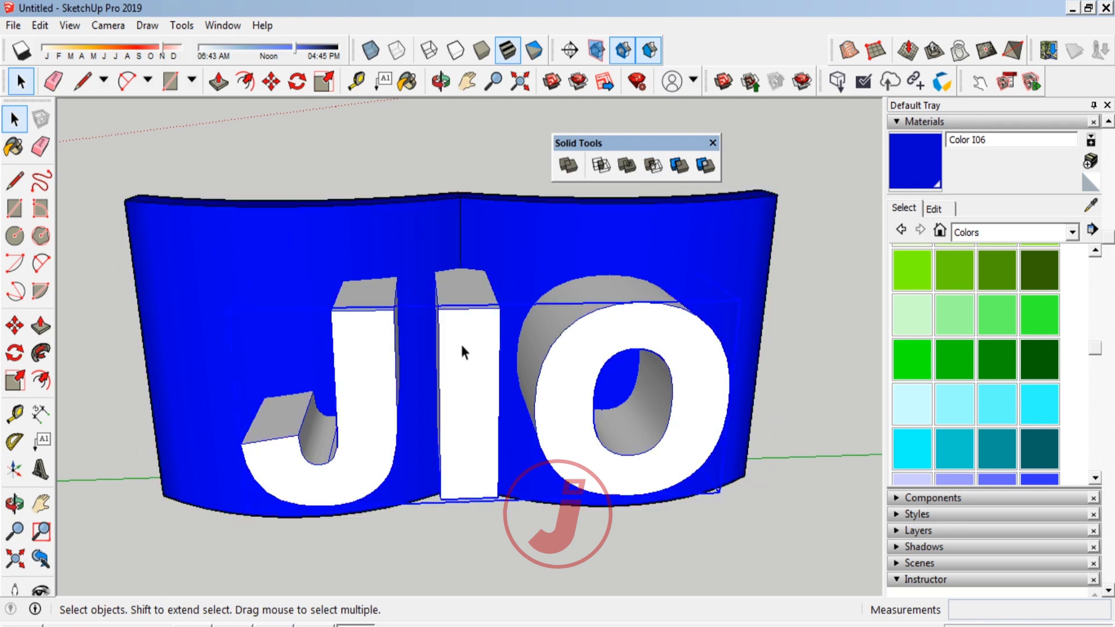
{"action": "left_click", "coordinate": [653, 168]}
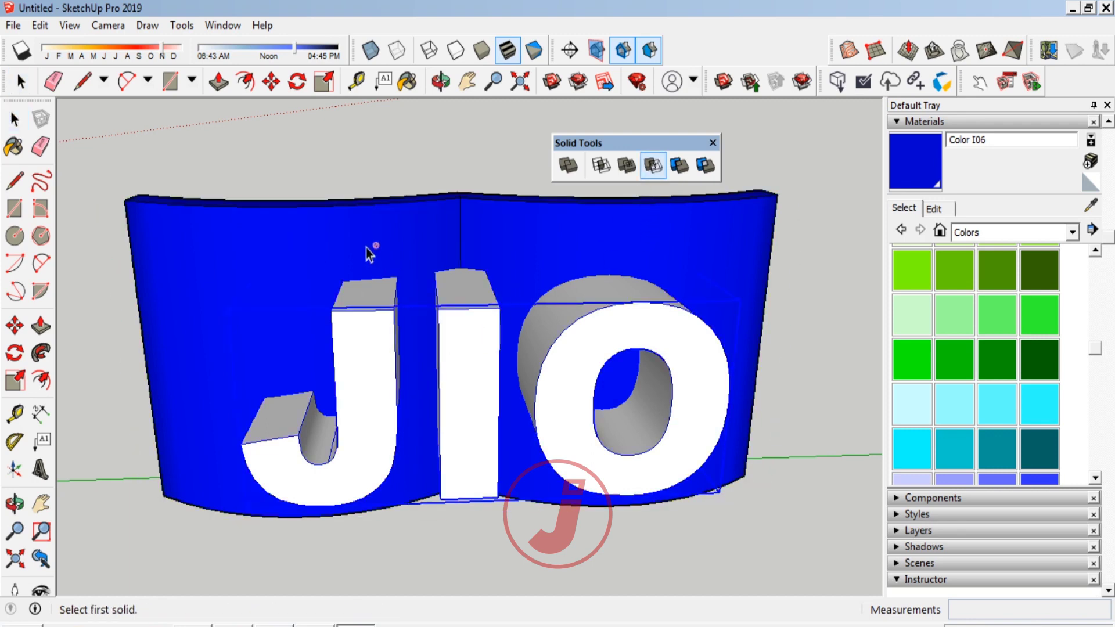
{"action": "left_click", "coordinate": [15, 119]}
{"action": "scroll", "coordinate": [510, 476], "scroll_direction": "down", "scroll_amount": 3}
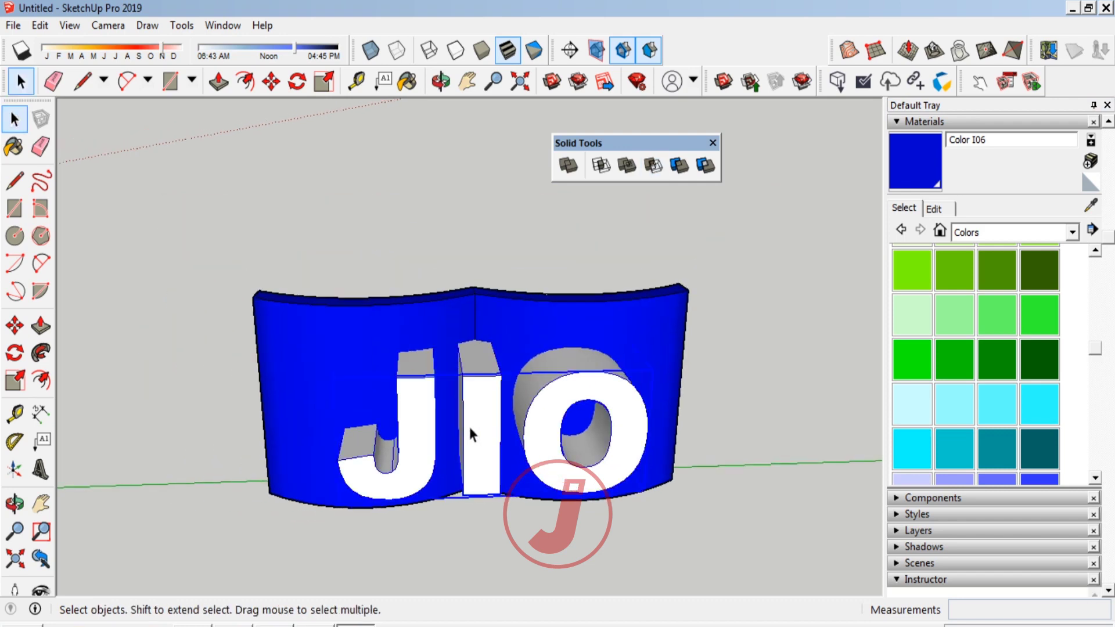
{"action": "left_click", "coordinate": [14, 504]}
{"action": "left_click_drag", "start_coordinate": [174, 494], "coordinate": [378, 465]}
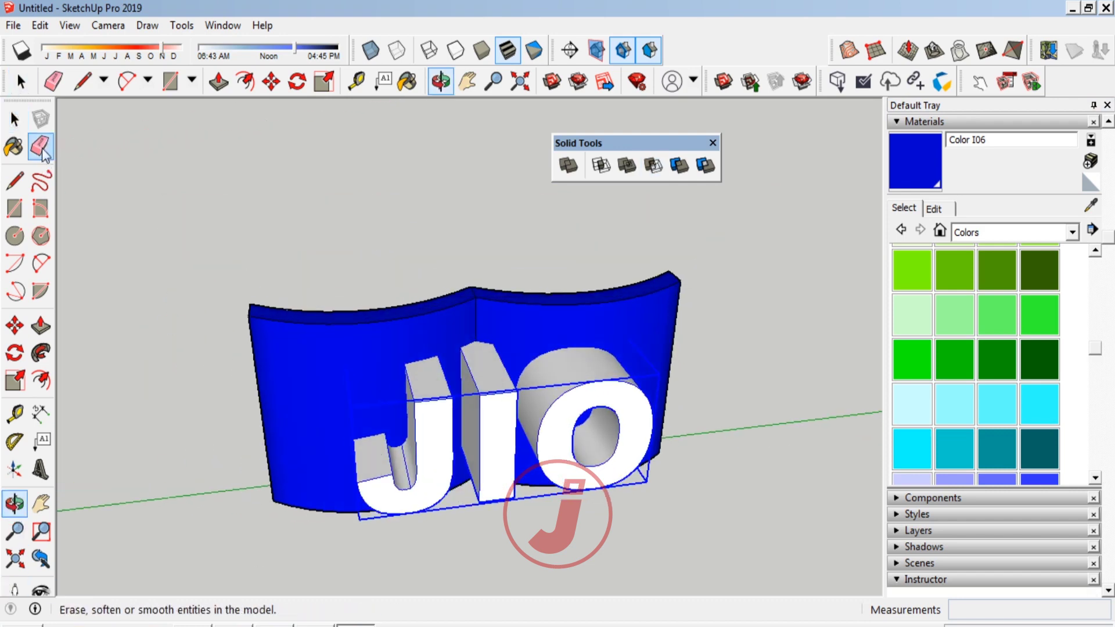
{"action": "key", "text": "space"}
{"action": "left_click", "coordinate": [516, 318]}
{"action": "right_click", "coordinate": [517, 319]}
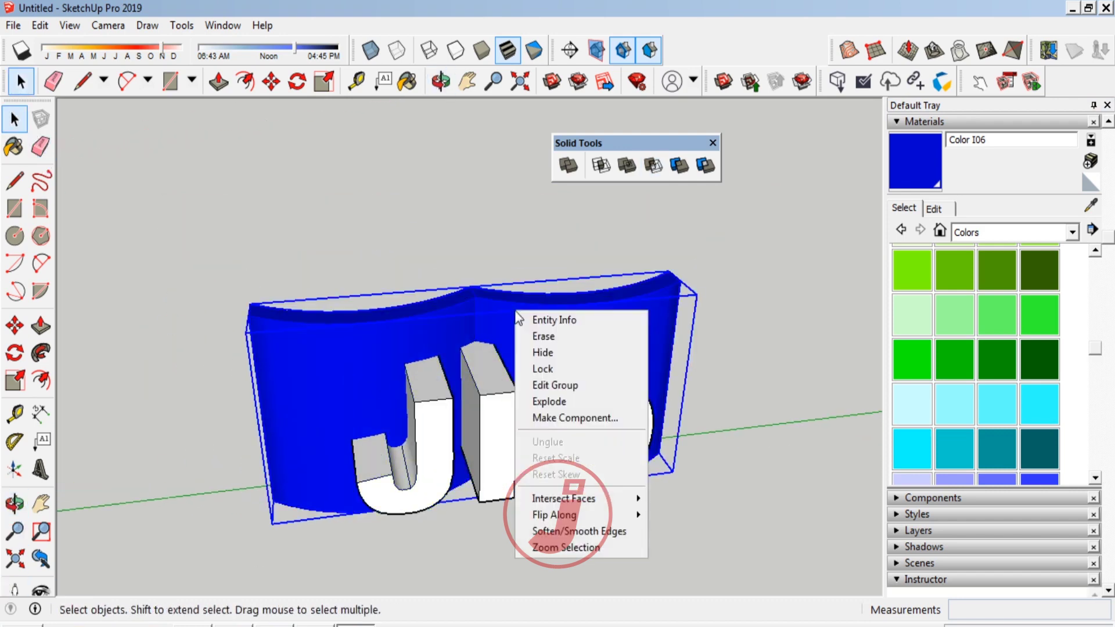
{"action": "left_click", "coordinate": [558, 405]}
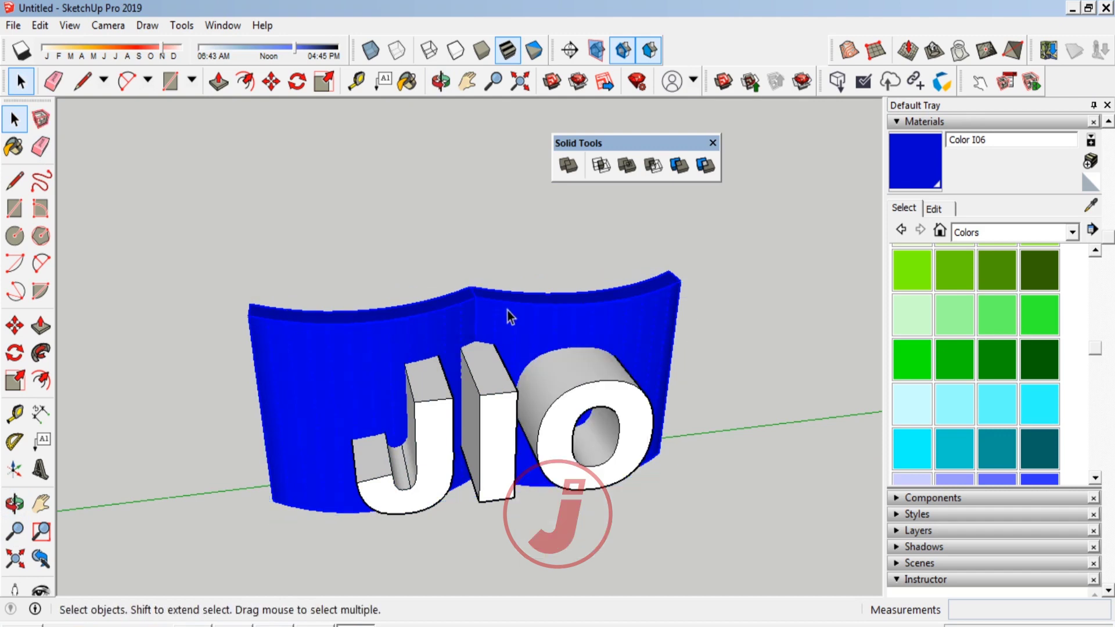
{"action": "right_click", "coordinate": [508, 317]}
{"action": "left_click", "coordinate": [554, 442]}
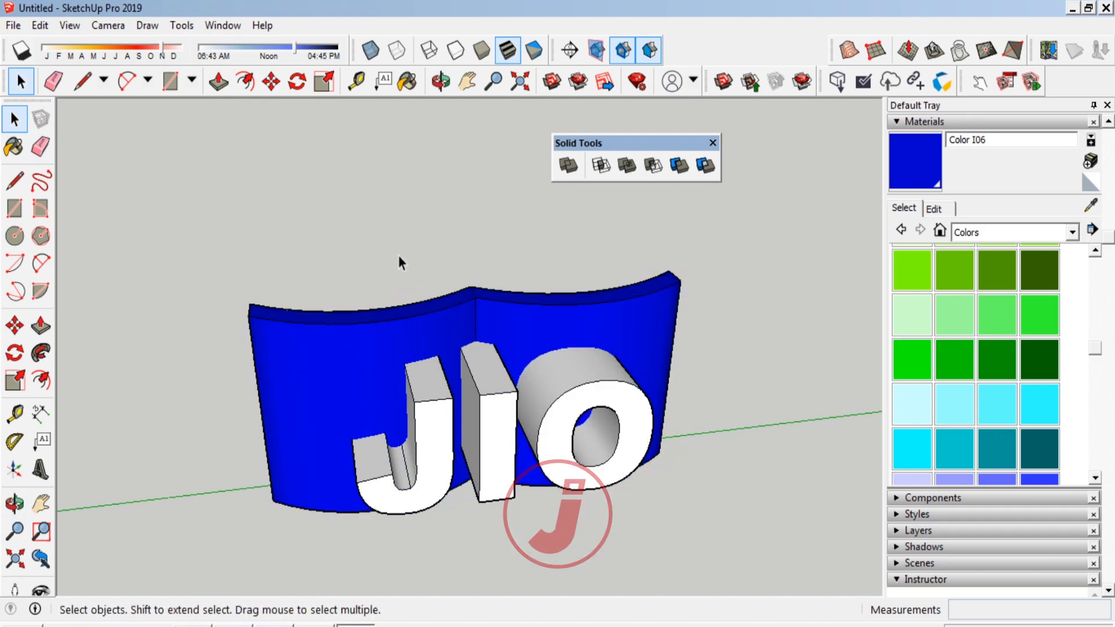
{"action": "left_click", "coordinate": [490, 414]}
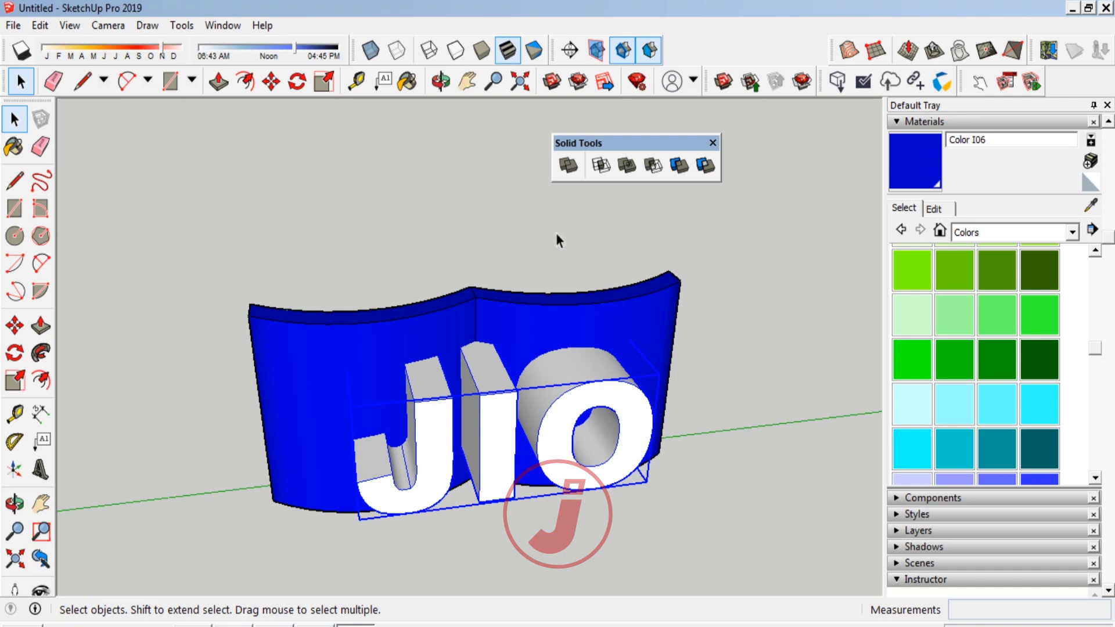
{"action": "left_click", "coordinate": [653, 167]}
{"action": "left_click", "coordinate": [500, 402]}
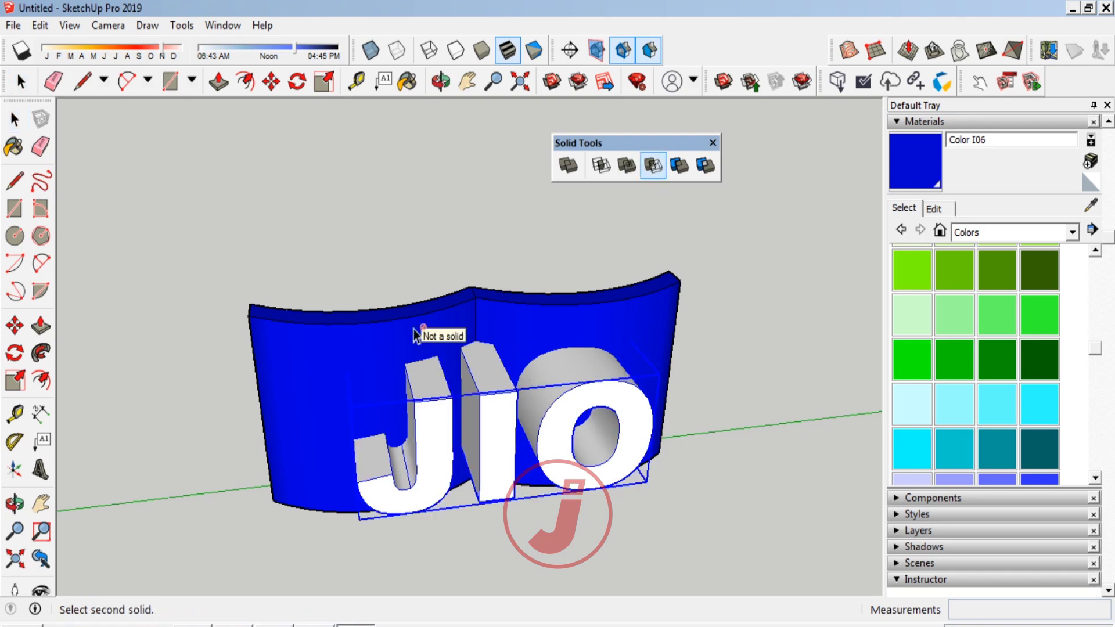
{"action": "key", "text": "space"}
{"action": "left_click", "coordinate": [375, 342]}
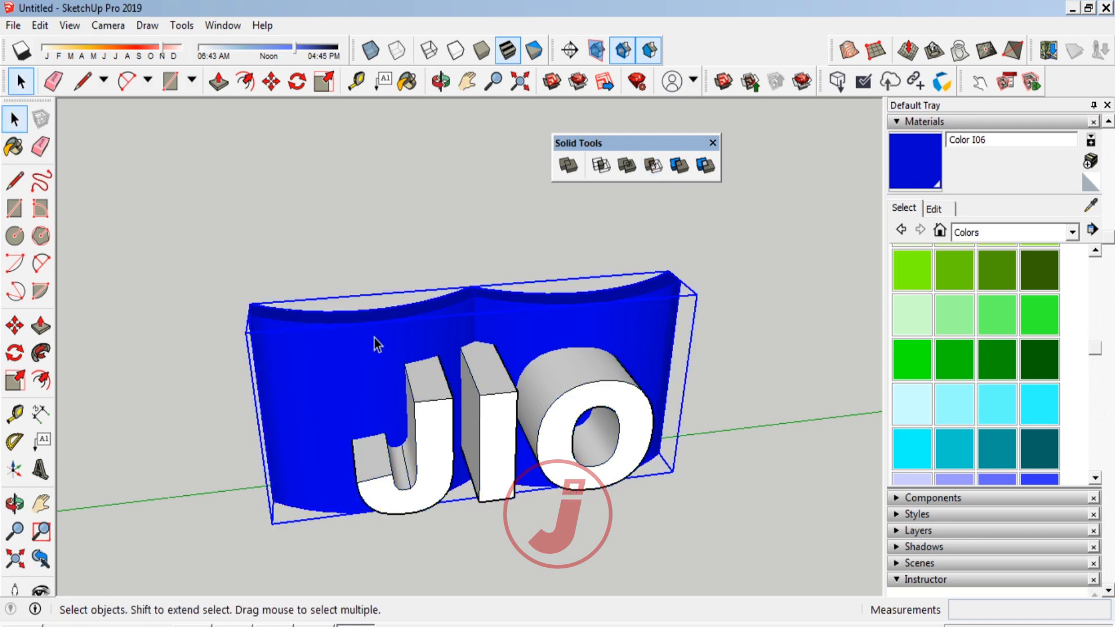
{"action": "left_click", "coordinate": [499, 411]}
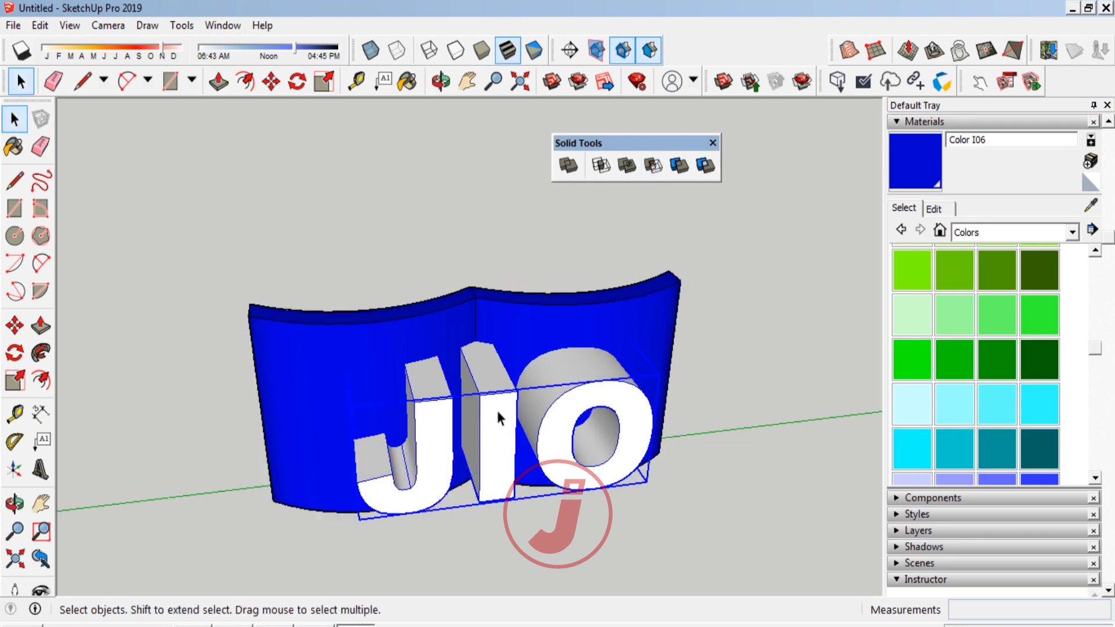
{"action": "left_click", "coordinate": [376, 277]}
Explode the blue wall group into loose geometry
{"action": "scroll", "coordinate": [470, 319], "scroll_direction": "up", "scroll_amount": 2}
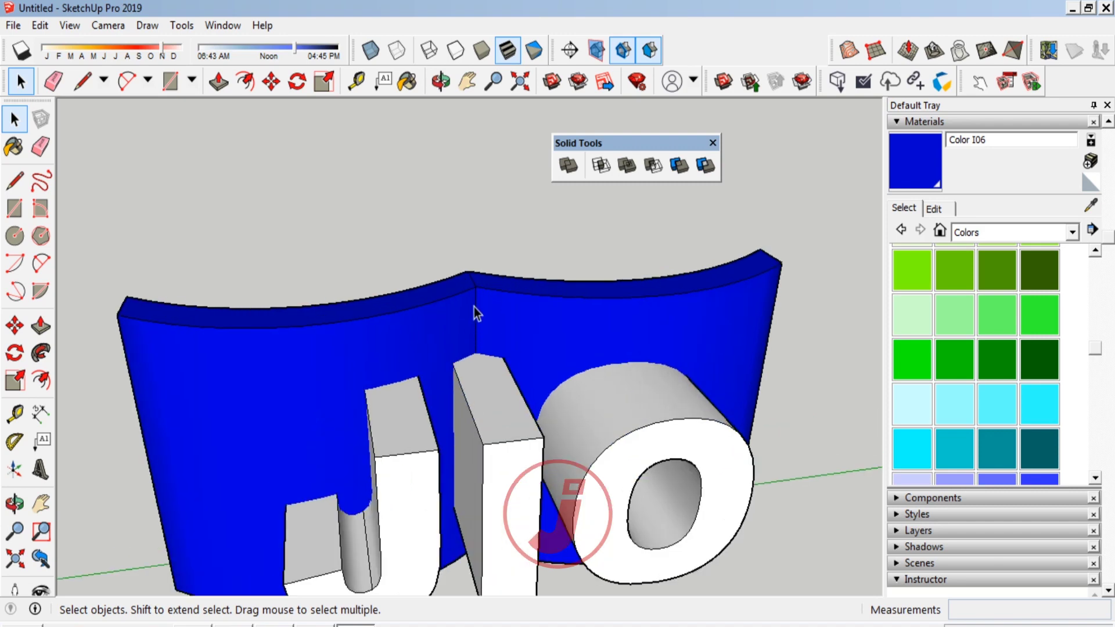
{"action": "scroll", "coordinate": [474, 307], "scroll_direction": "up", "scroll_amount": 3}
{"action": "left_click", "coordinate": [479, 265]}
{"action": "right_click", "coordinate": [480, 266]}
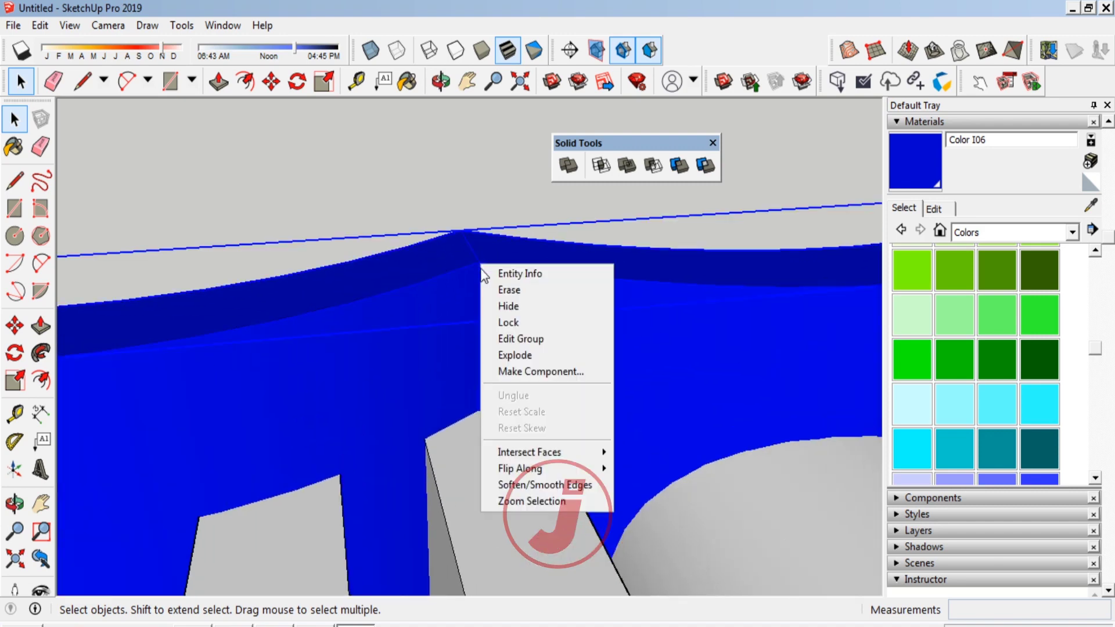
{"action": "left_click", "coordinate": [524, 363]}
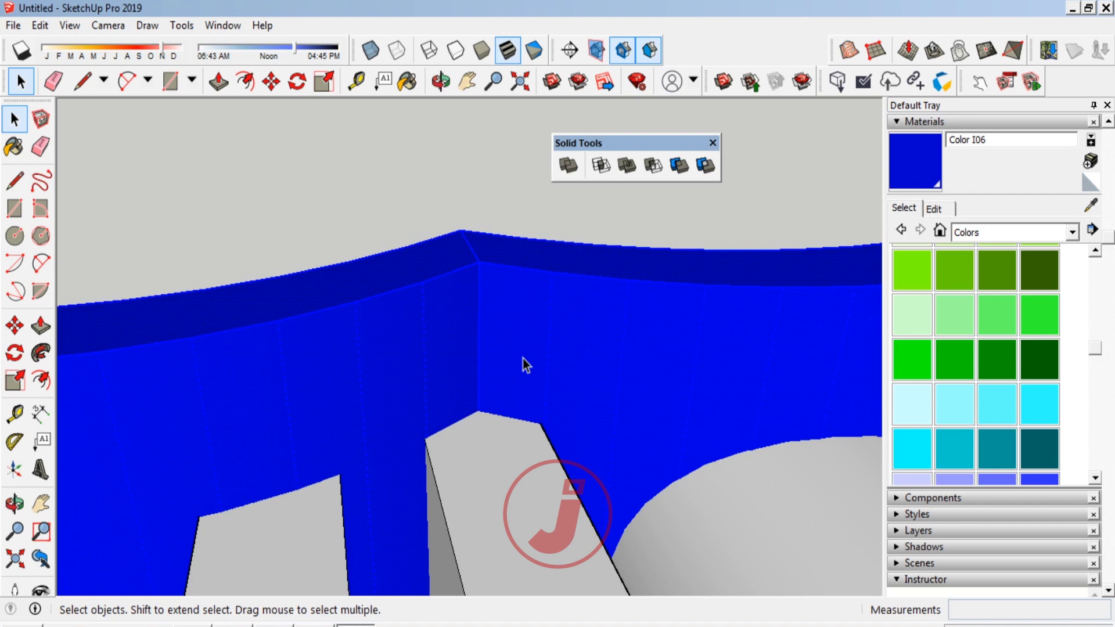
Soften and smooth the exploded wall's edges with the angle raised to 180 degrees
{"action": "right_click", "coordinate": [472, 294]}
{"action": "key", "text": "Escape"}
{"action": "right_click", "coordinate": [456, 315]}
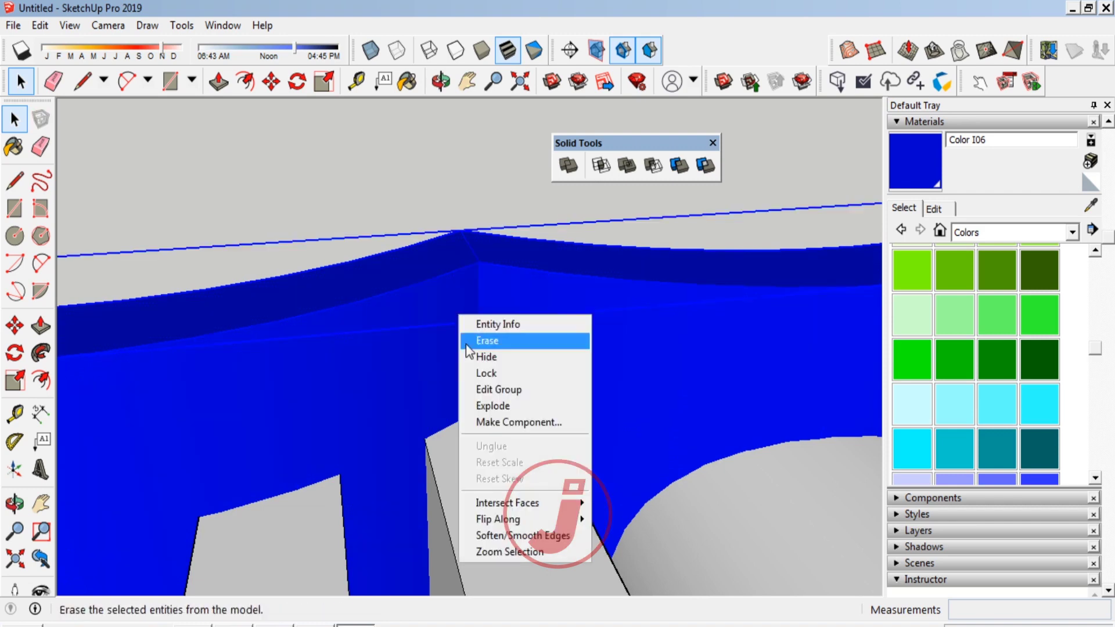
{"action": "left_click", "coordinate": [524, 537]}
{"action": "scroll", "coordinate": [648, 327], "scroll_direction": "down", "scroll_amount": 2}
{"action": "scroll", "coordinate": [648, 327], "scroll_direction": "down", "scroll_amount": 1}
{"action": "left_click_drag", "start_coordinate": [973, 544], "coordinate": [1064, 544]}
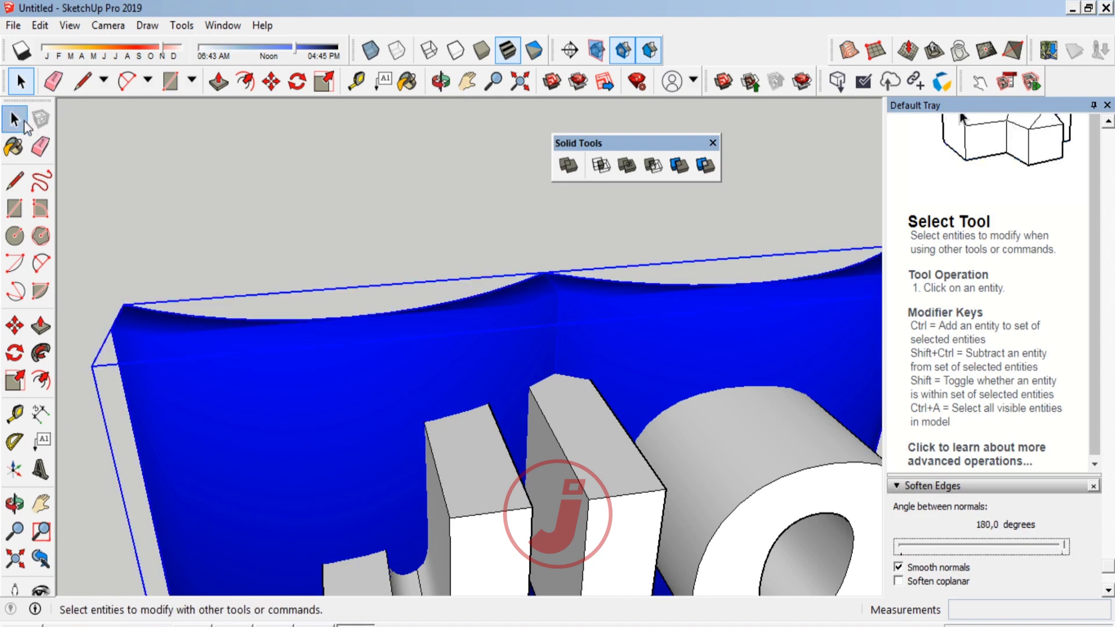
Retry the Solid Tools Subtract, picking the JIO letters and then the wall
{"action": "left_click", "coordinate": [332, 214]}
{"action": "scroll", "coordinate": [416, 364], "scroll_direction": "down", "scroll_amount": 2}
{"action": "left_click", "coordinate": [417, 363]}
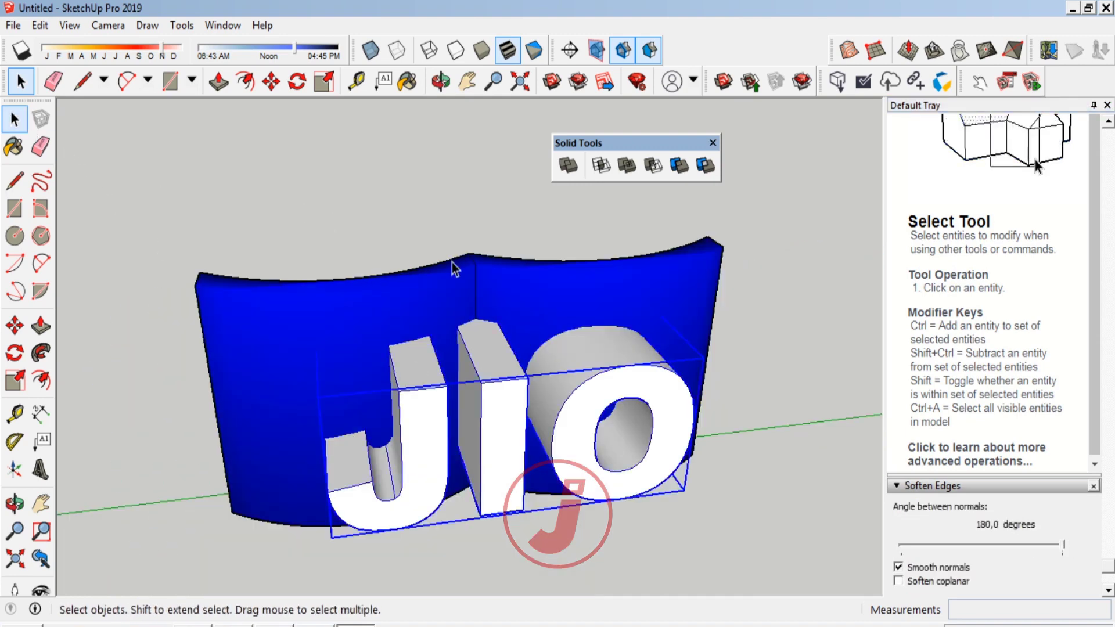
{"action": "left_click", "coordinate": [652, 166]}
{"action": "left_click", "coordinate": [563, 372]}
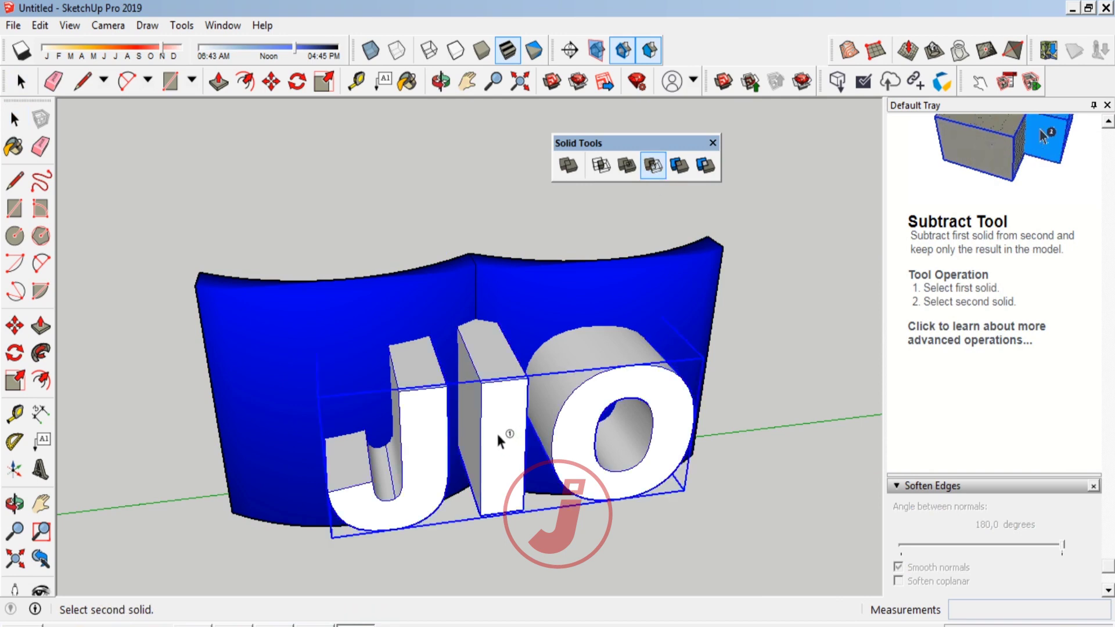
{"action": "left_click", "coordinate": [525, 296]}
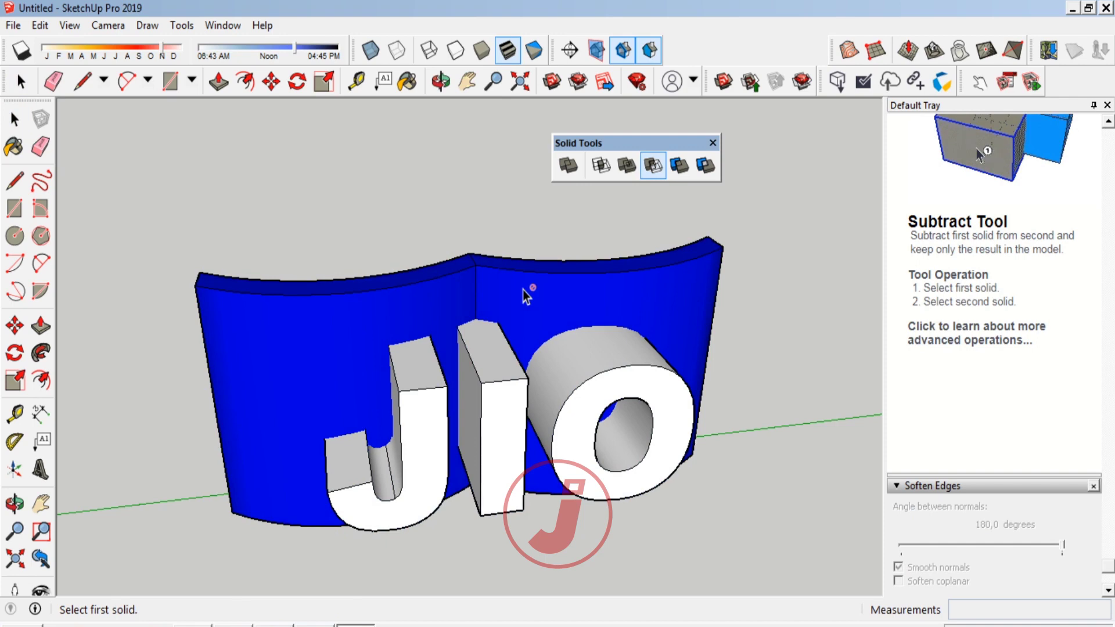
Select the wall and the JIO letters, then orbit to inspect the model's top and back
{"action": "left_click", "coordinate": [14, 119]}
{"action": "left_click", "coordinate": [357, 332]}
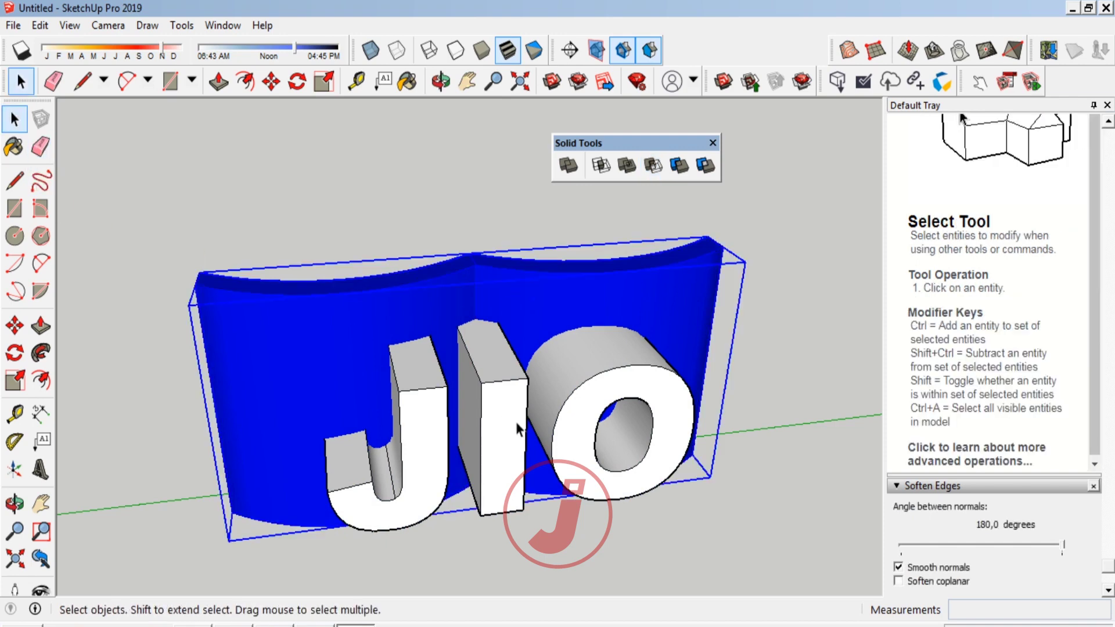
{"action": "left_click", "coordinate": [581, 385]}
{"action": "scroll", "coordinate": [585, 383], "scroll_direction": "down", "scroll_amount": 3}
{"action": "scroll", "coordinate": [580, 388], "scroll_direction": "up", "scroll_amount": 2}
{"action": "scroll", "coordinate": [576, 388], "scroll_direction": "up", "scroll_amount": 2}
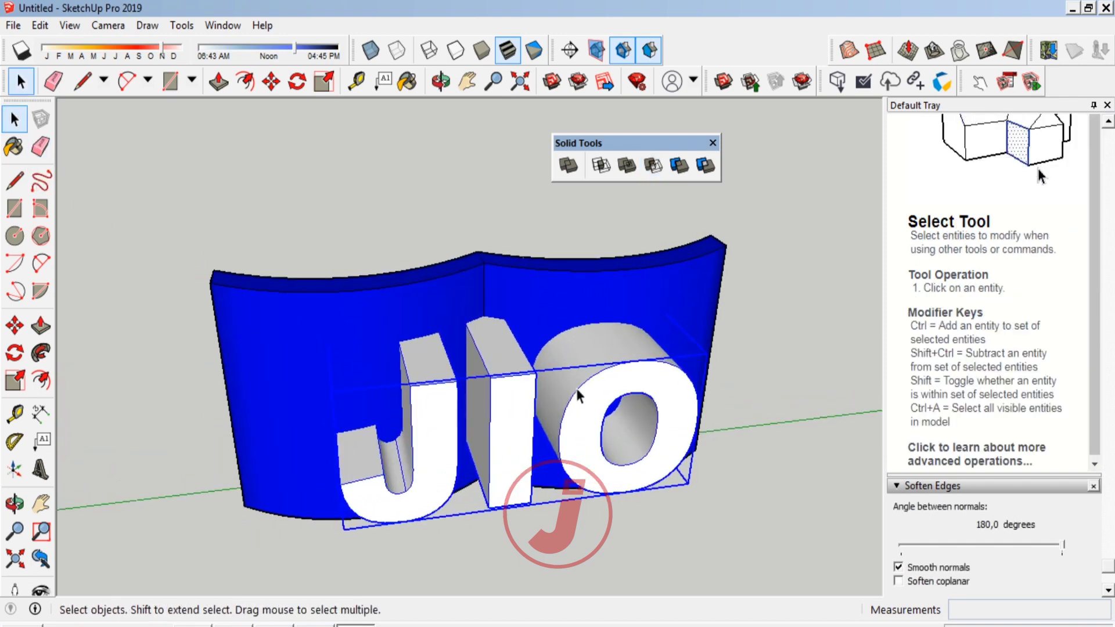
{"action": "scroll", "coordinate": [576, 388], "scroll_direction": "up", "scroll_amount": 1}
{"action": "scroll", "coordinate": [573, 389], "scroll_direction": "down", "scroll_amount": 2}
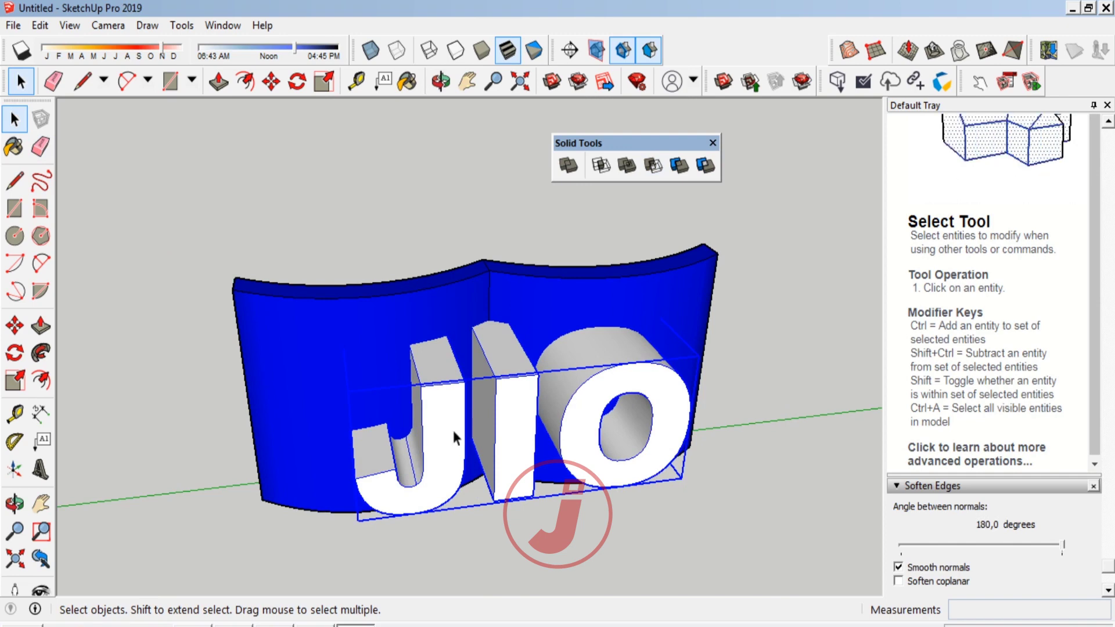
{"action": "scroll", "coordinate": [456, 439], "scroll_direction": "down", "scroll_amount": 2}
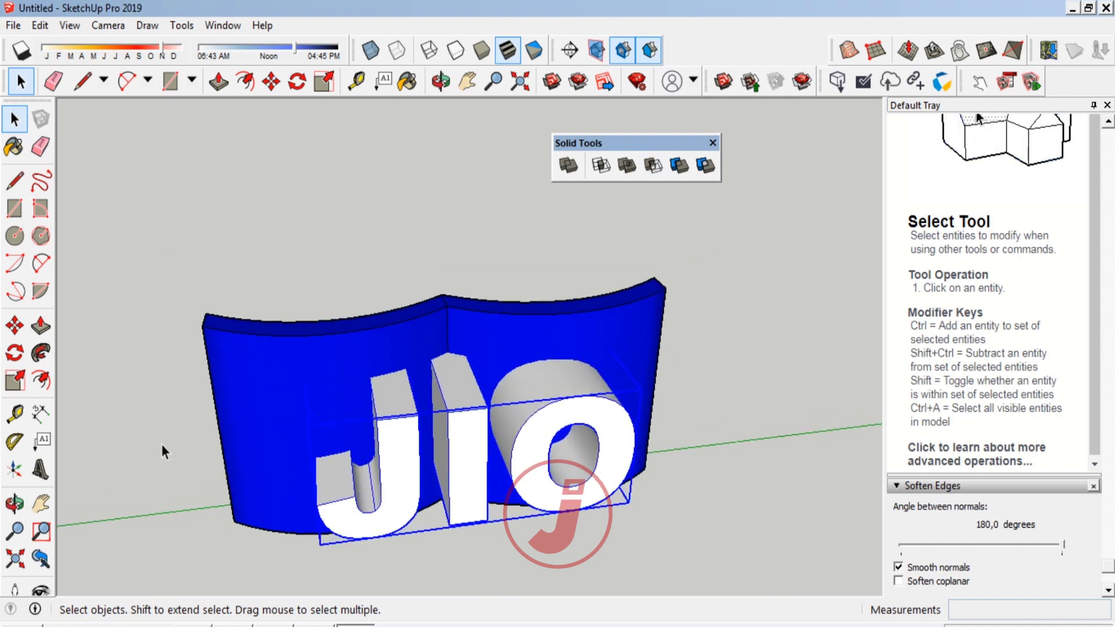
{"action": "middle_click_drag", "start_coordinate": [164, 450], "coordinate": [70, 482]}
{"action": "left_click", "coordinate": [15, 504]}
{"action": "mouse_move", "coordinate": [435, 415]}
{"action": "left_mouse_down"}
{"action": "mouse_move", "coordinate": [381, 373]}
{"action": "mouse_move", "coordinate": [393, 314]}
{"action": "mouse_move", "coordinate": [373, 385]}
{"action": "mouse_move", "coordinate": [294, 338]}
{"action": "mouse_move", "coordinate": [373, 373]}
{"action": "left_mouse_up"}
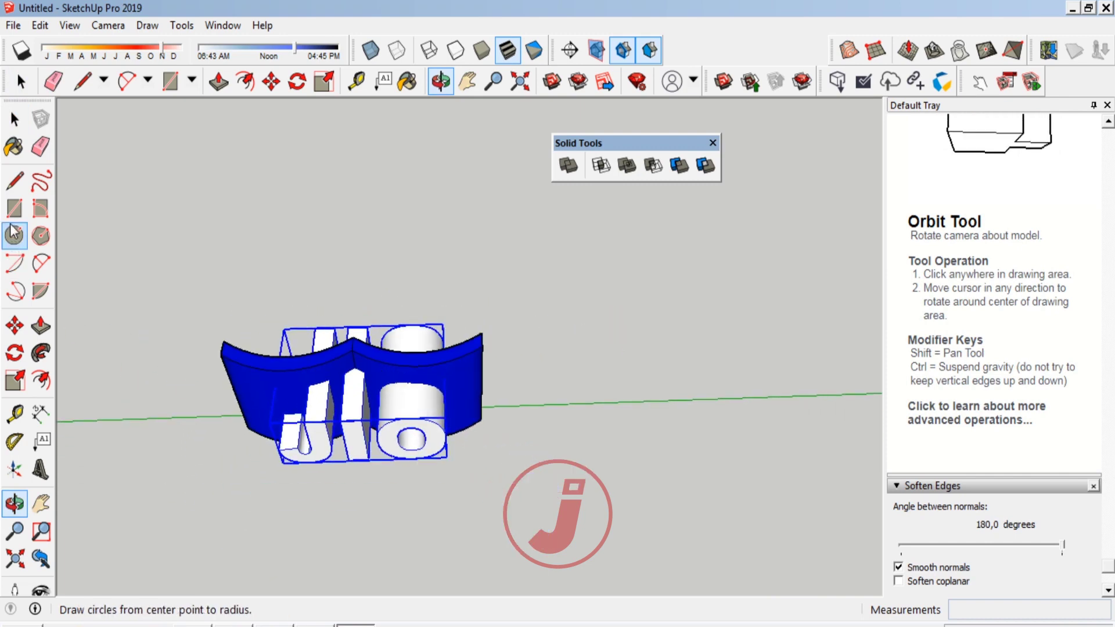
Draw a flat rectangle on the ground beside the model
{"action": "left_click", "coordinate": [14, 208]}
{"action": "scroll", "coordinate": [108, 407], "scroll_direction": "down", "scroll_amount": 2}
{"action": "left_click", "coordinate": [451, 391]}
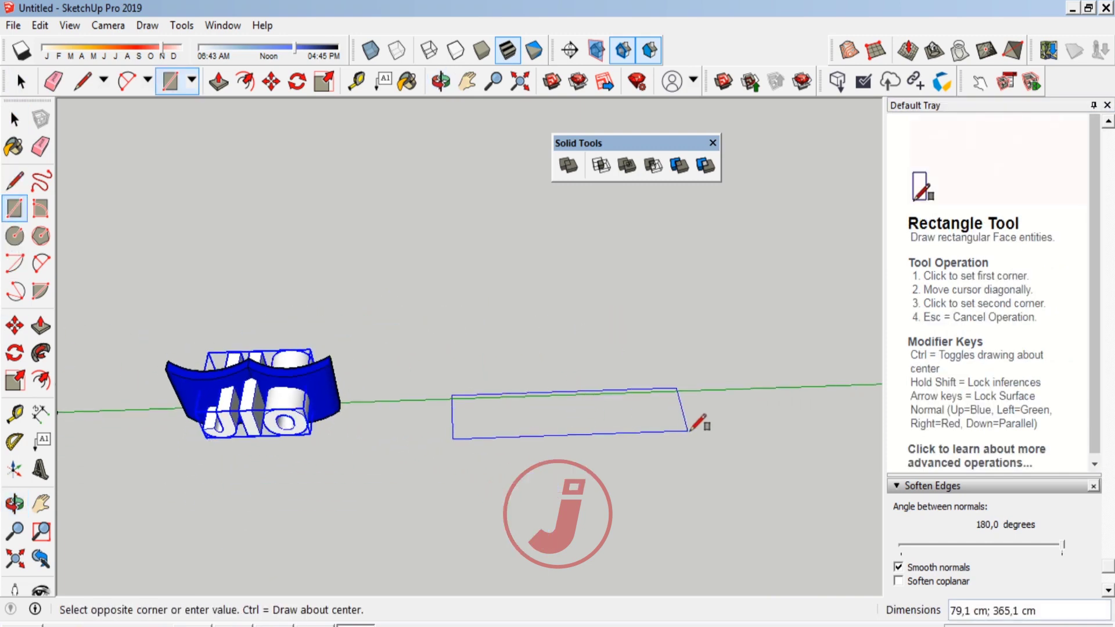
{"action": "left_click", "coordinate": [730, 428]}
{"action": "scroll", "coordinate": [744, 367], "scroll_direction": "up", "scroll_amount": 2}
{"action": "scroll", "coordinate": [743, 367], "scroll_direction": "up", "scroll_amount": 1}
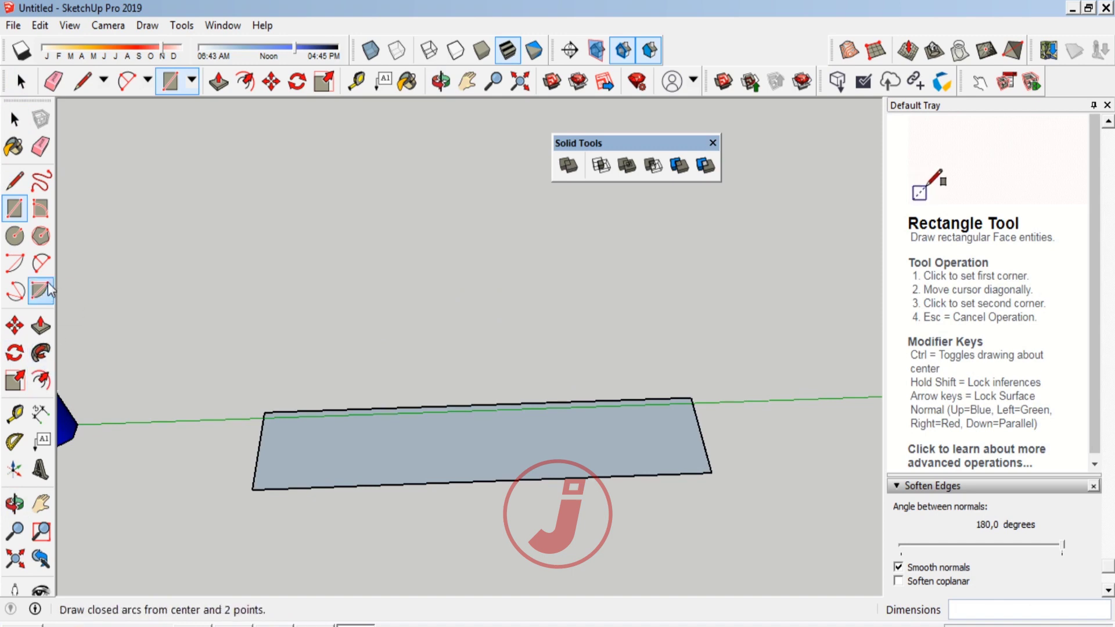
Draw two joined 2-Point Arcs across the rectangle to form an S-curve
{"action": "left_click", "coordinate": [41, 263]}
{"action": "scroll", "coordinate": [455, 447], "scroll_direction": "up", "scroll_amount": 1}
{"action": "left_click", "coordinate": [192, 425]}
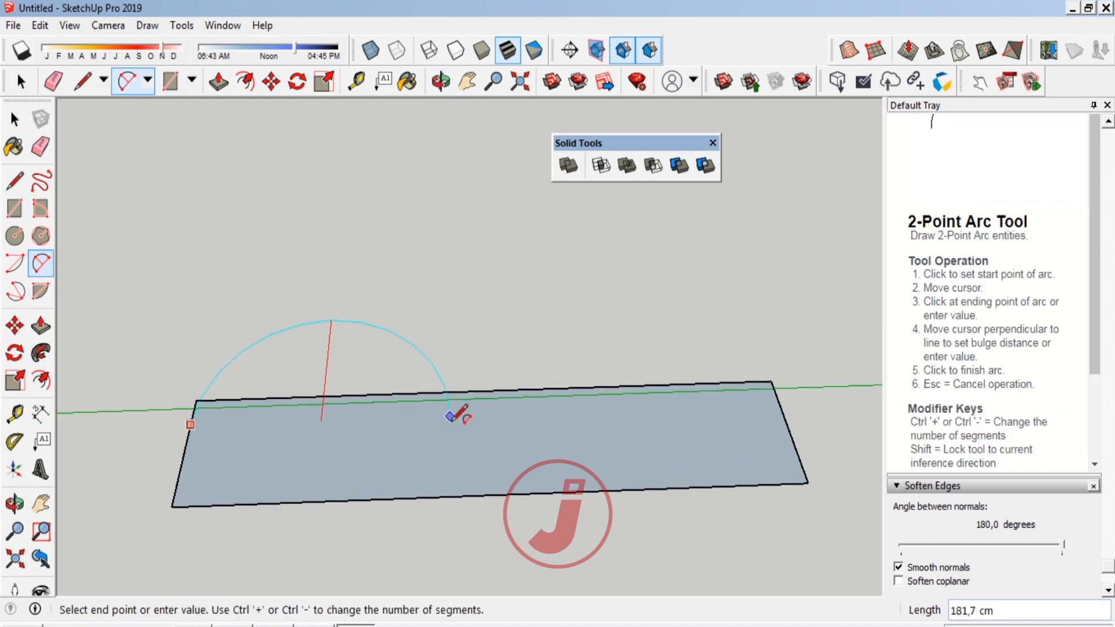
{"action": "left_click", "coordinate": [468, 415]}
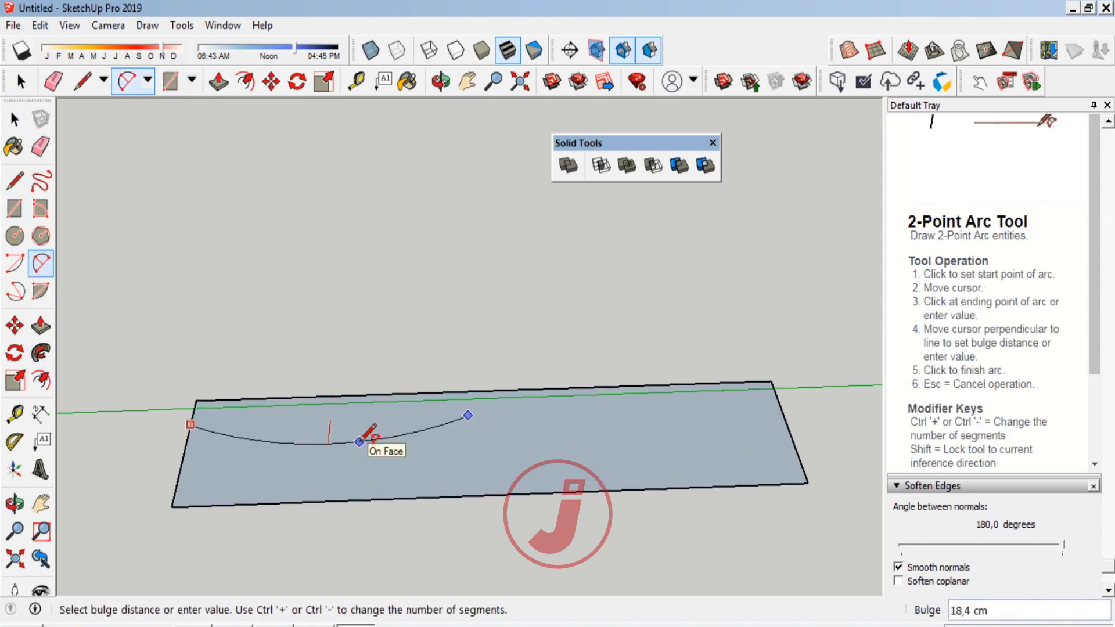
{"action": "left_click", "coordinate": [372, 429]}
{"action": "left_click", "coordinate": [468, 415]}
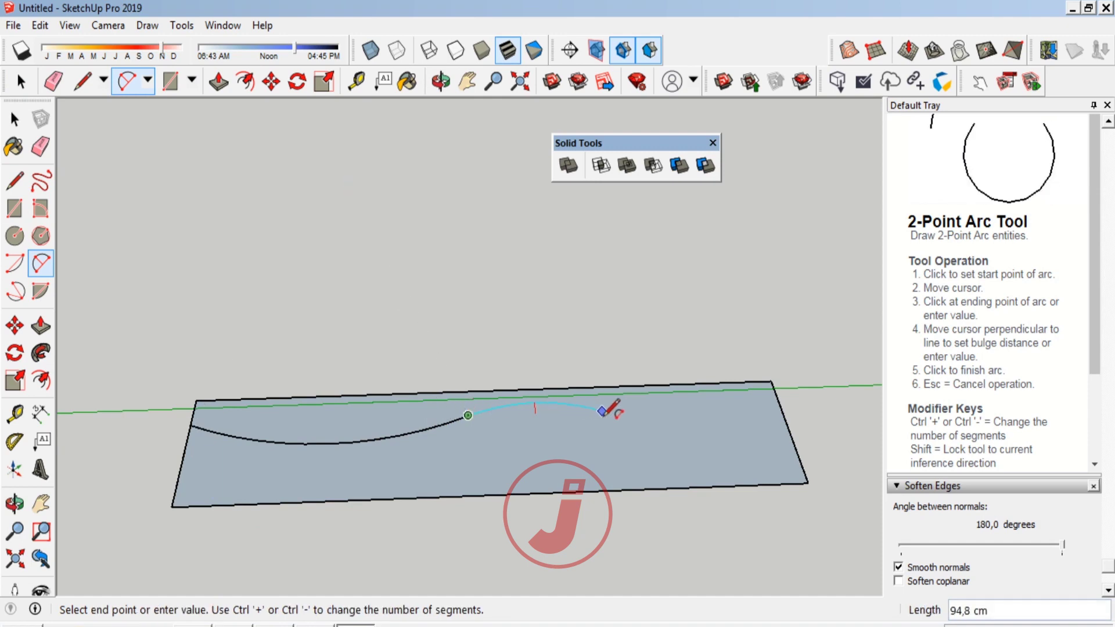
{"action": "left_click", "coordinate": [754, 432]}
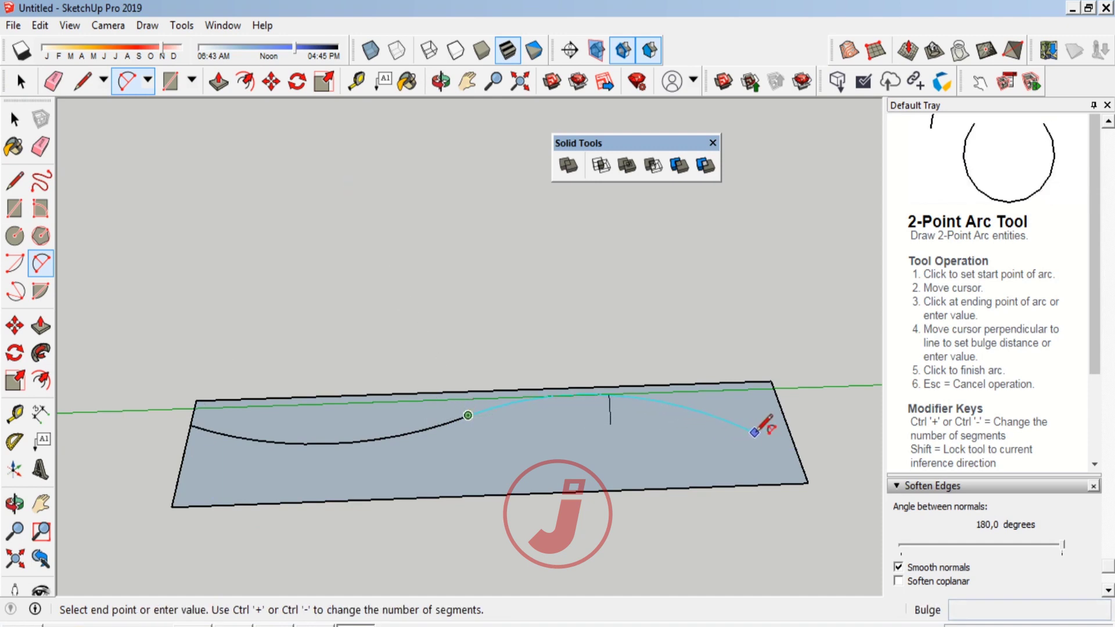
{"action": "left_click", "coordinate": [759, 430]}
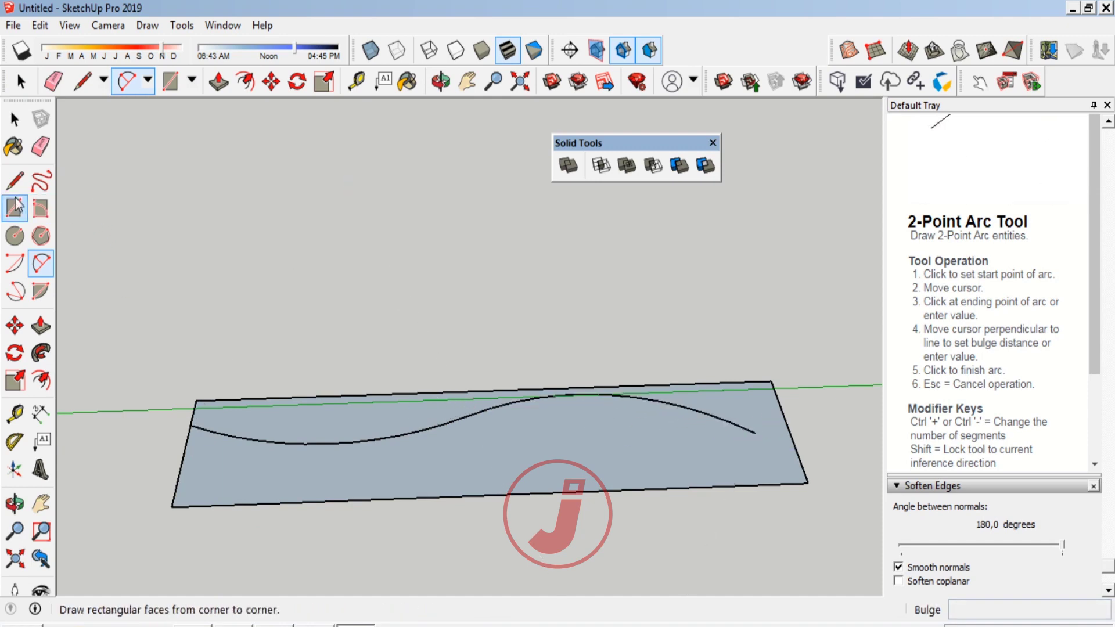
Draw a 20 cm straight line from the S-curve's right end
{"action": "left_click", "coordinate": [14, 180]}
{"action": "left_click", "coordinate": [755, 432]}
{"action": "type", "text": "20"}
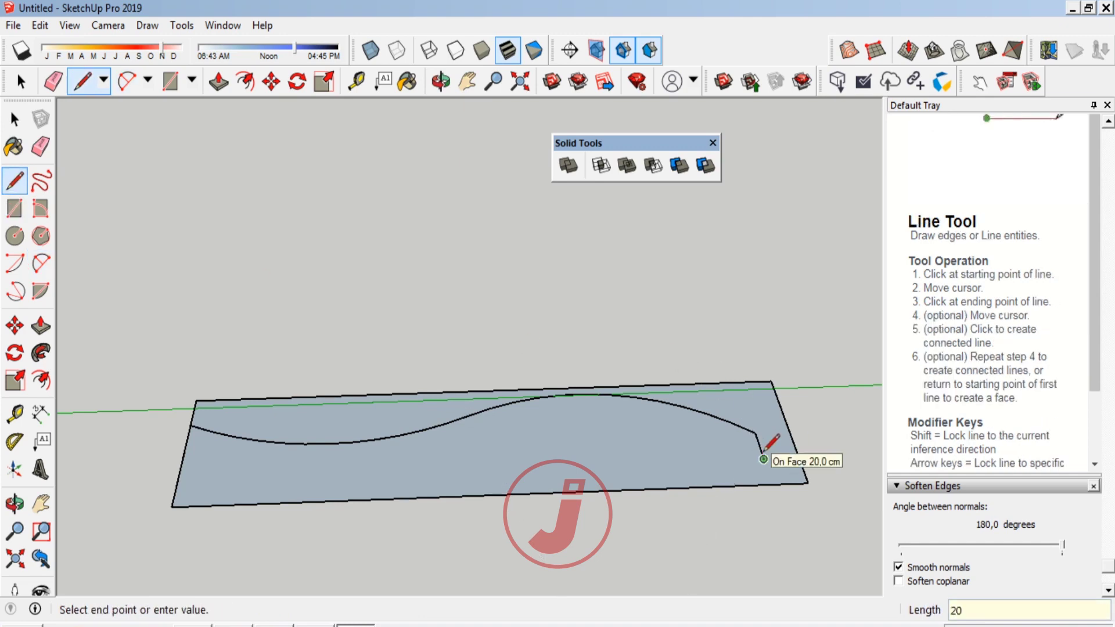
{"action": "key", "text": "Return"}
{"action": "left_click", "coordinate": [14, 413]}
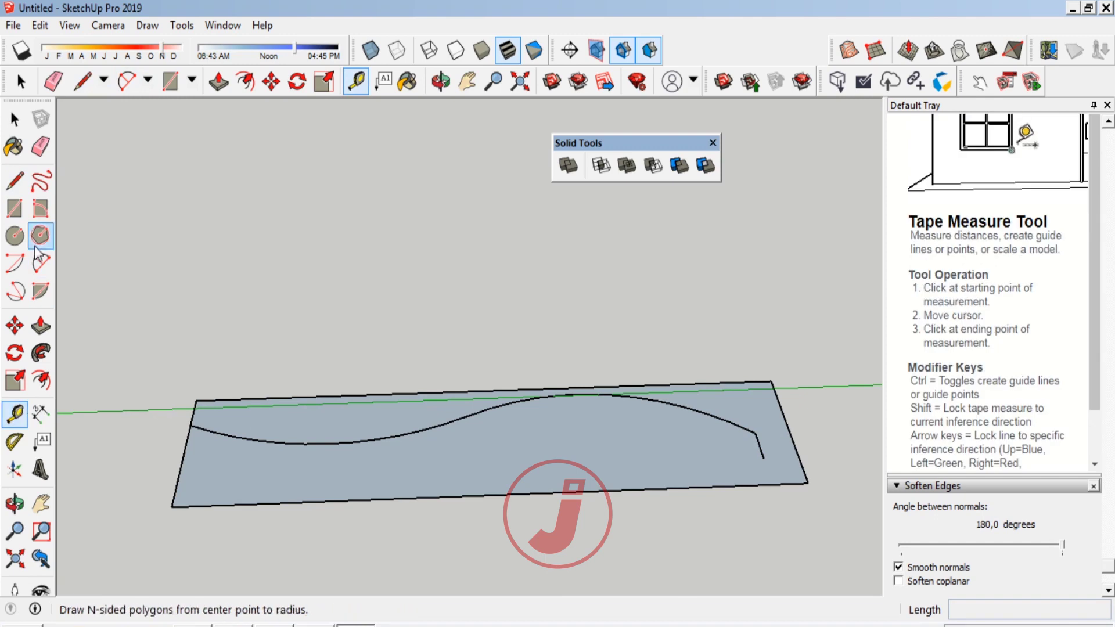
{"action": "left_click", "coordinate": [40, 263]}
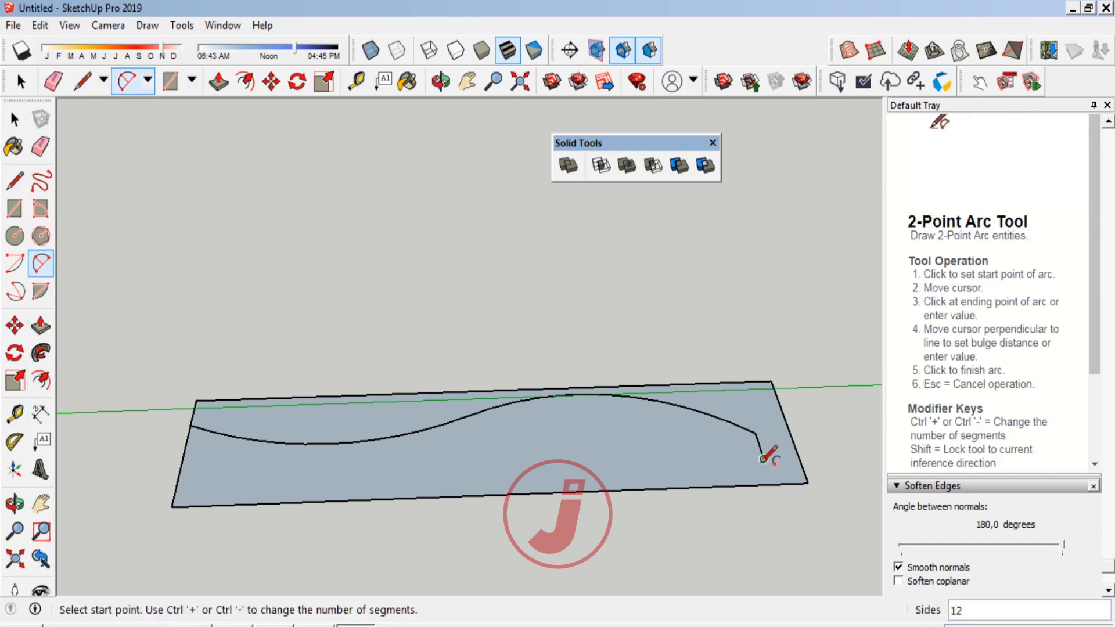
{"action": "left_click", "coordinate": [763, 458]}
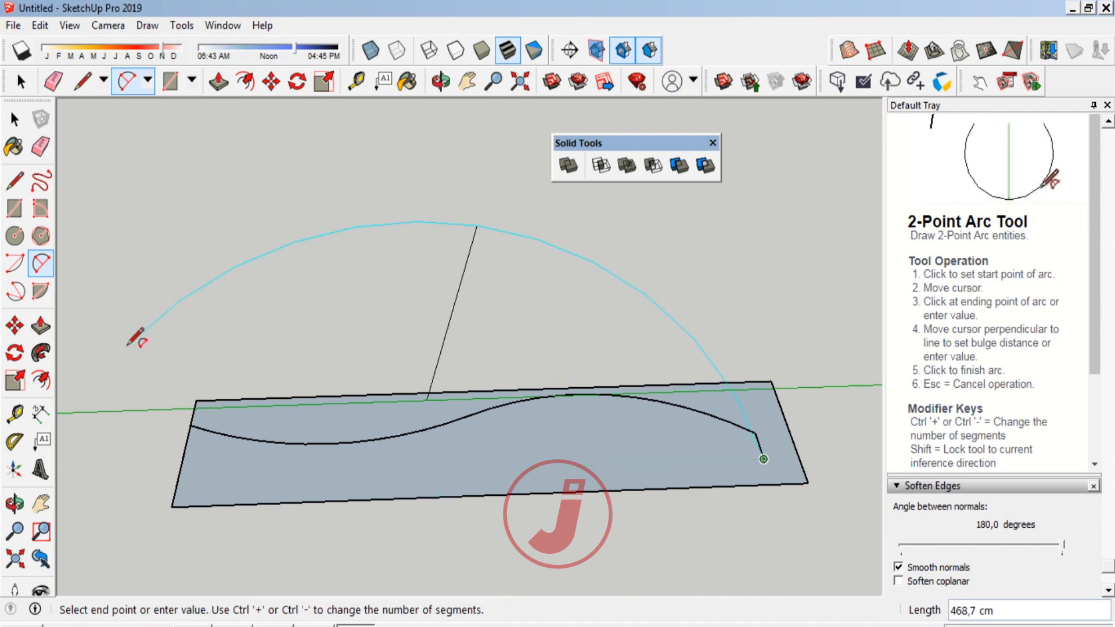
{"action": "left_click", "coordinate": [14, 119]}
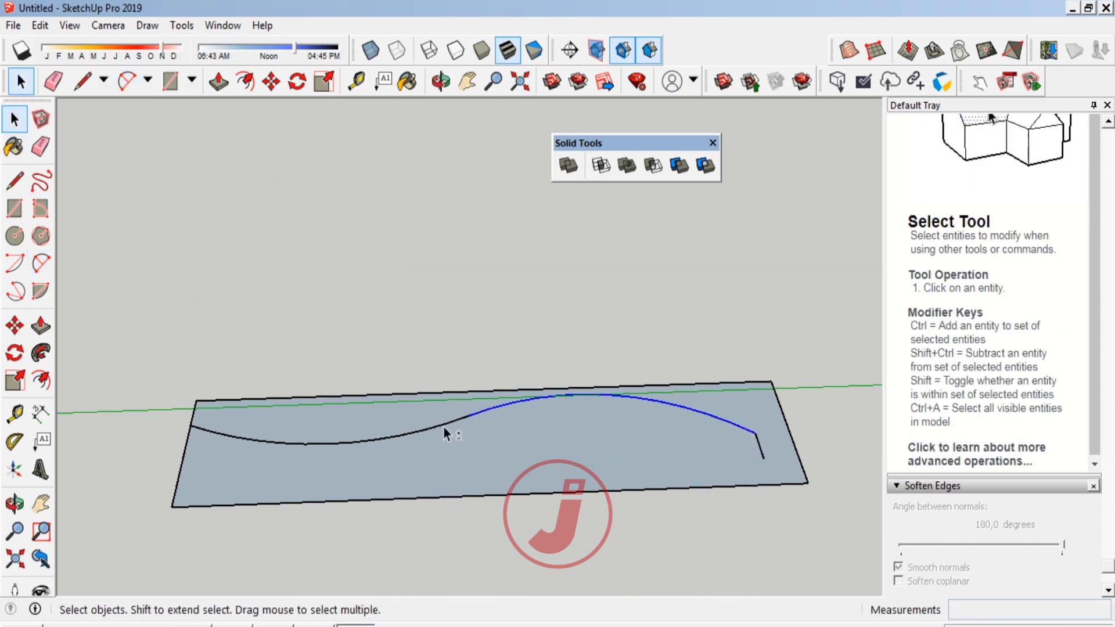
Copy the whole S-curve 20 cm down to make a parallel curve
{"action": "left_click", "coordinate": [232, 434], "text": "shift"}
{"action": "left_click", "coordinate": [14, 325]}
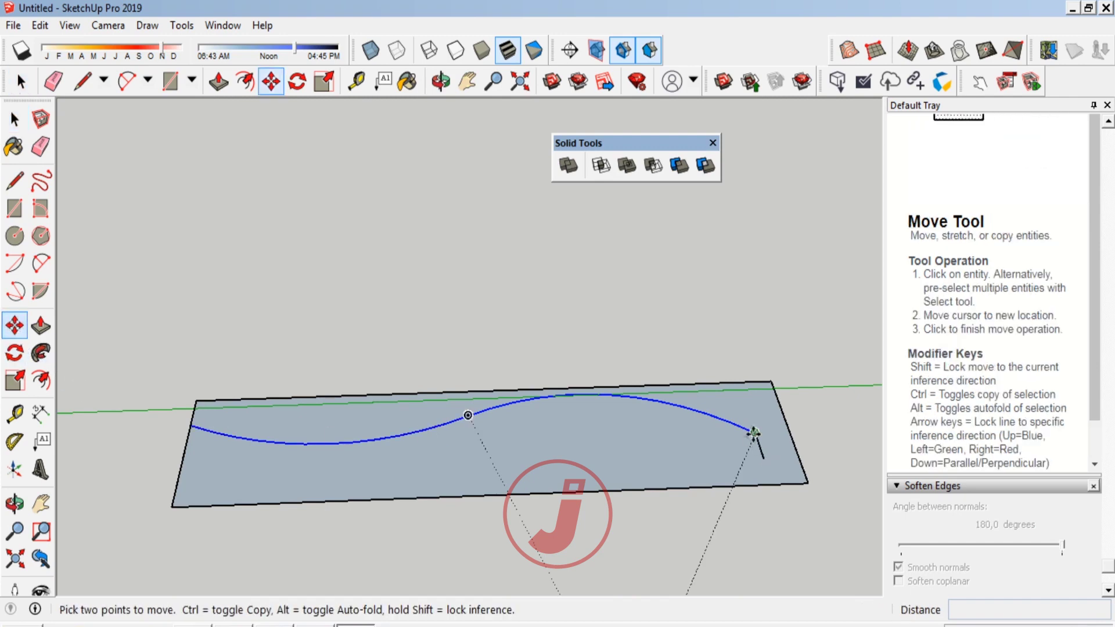
{"action": "left_click", "coordinate": [755, 433], "text": "ctrl"}
{"action": "left_click", "coordinate": [760, 459]}
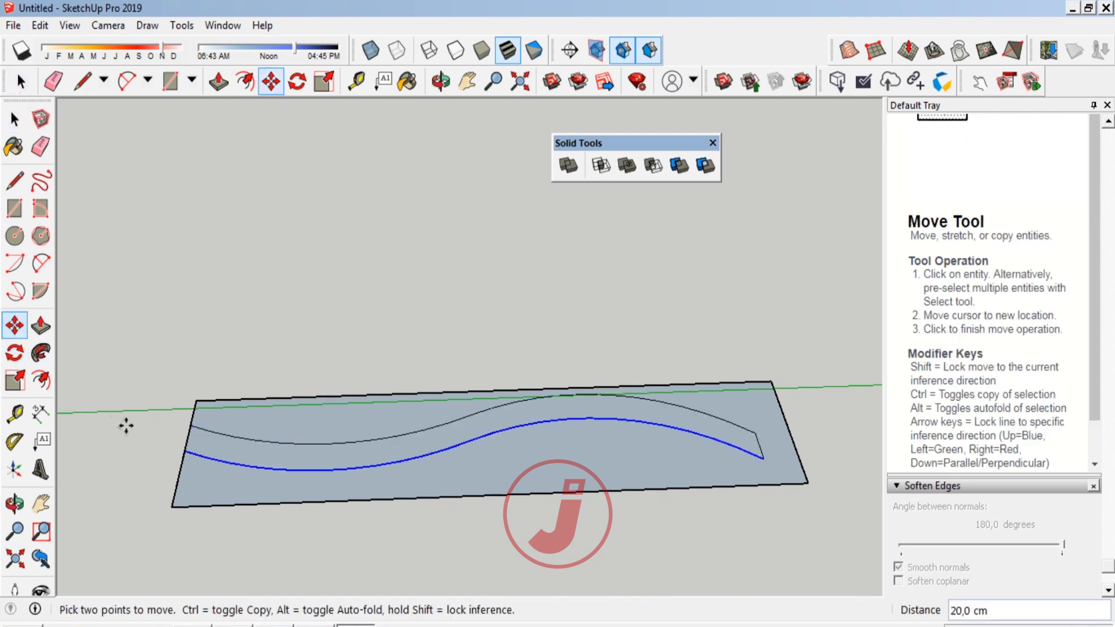
Erase the top edge, end edge and guide lines, leaving only the wavy strip
{"action": "left_click", "coordinate": [40, 147]}
{"action": "left_click", "coordinate": [329, 396]}
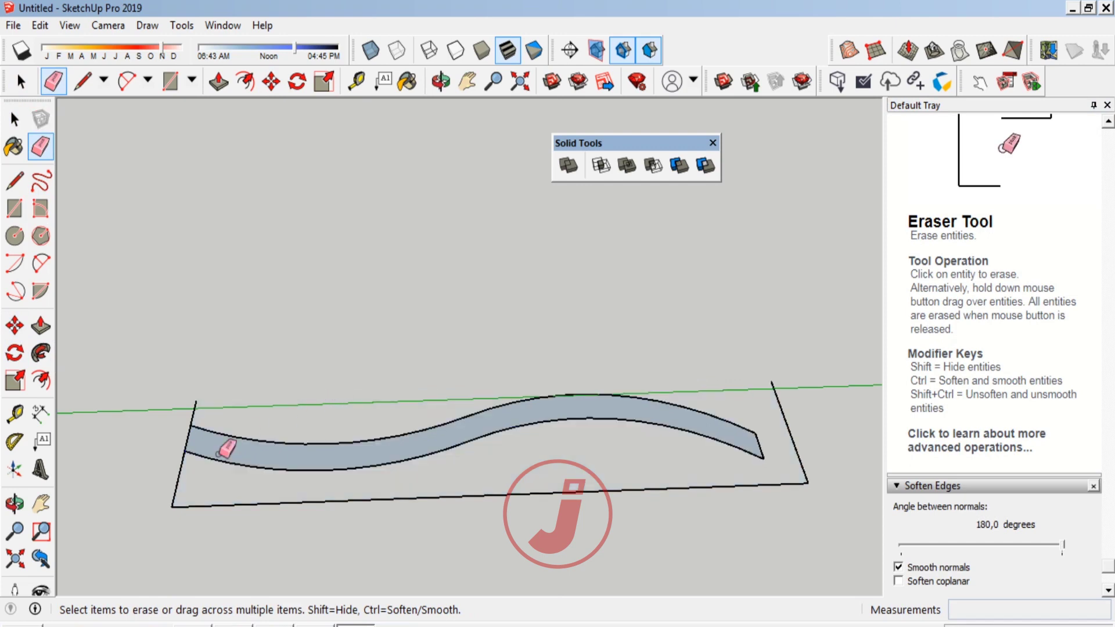
{"action": "left_click", "coordinate": [193, 413]}
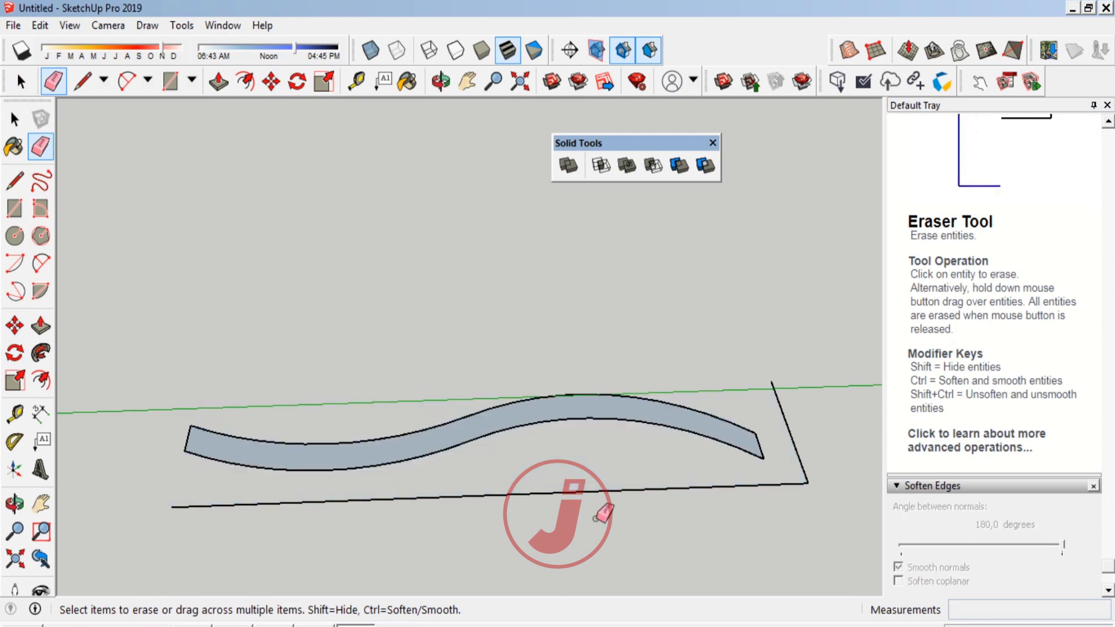
{"action": "left_click", "coordinate": [785, 418]}
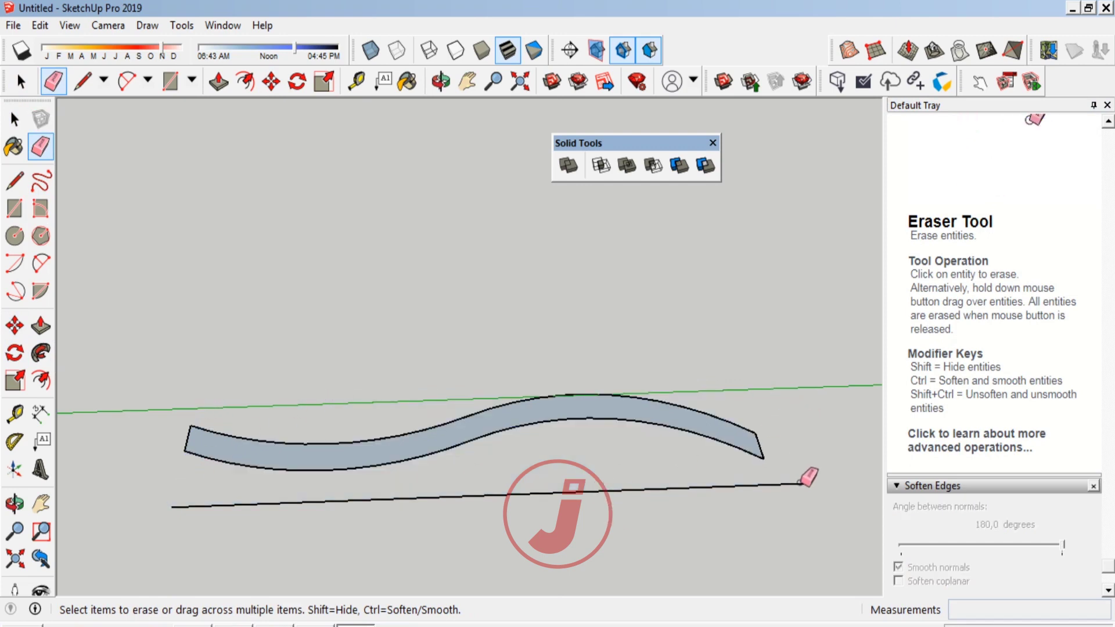
{"action": "left_click", "coordinate": [803, 484]}
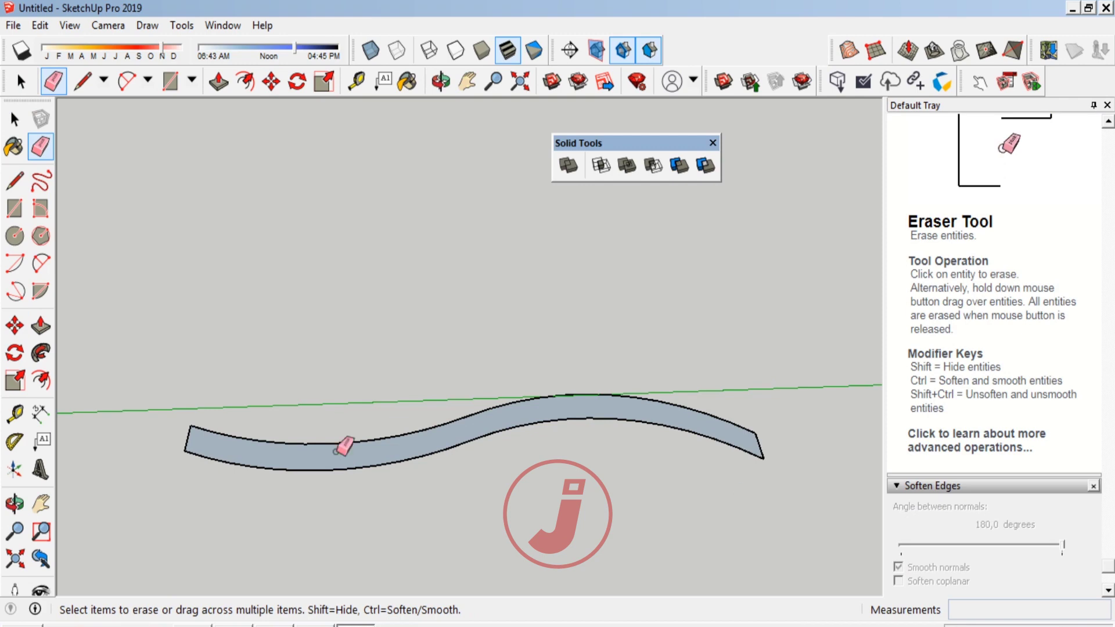
Push/Pull the wavy strip upward into a tall curved wall
{"action": "left_click", "coordinate": [15, 504]}
{"action": "key", "text": "p"}
{"action": "left_click", "coordinate": [324, 459]}
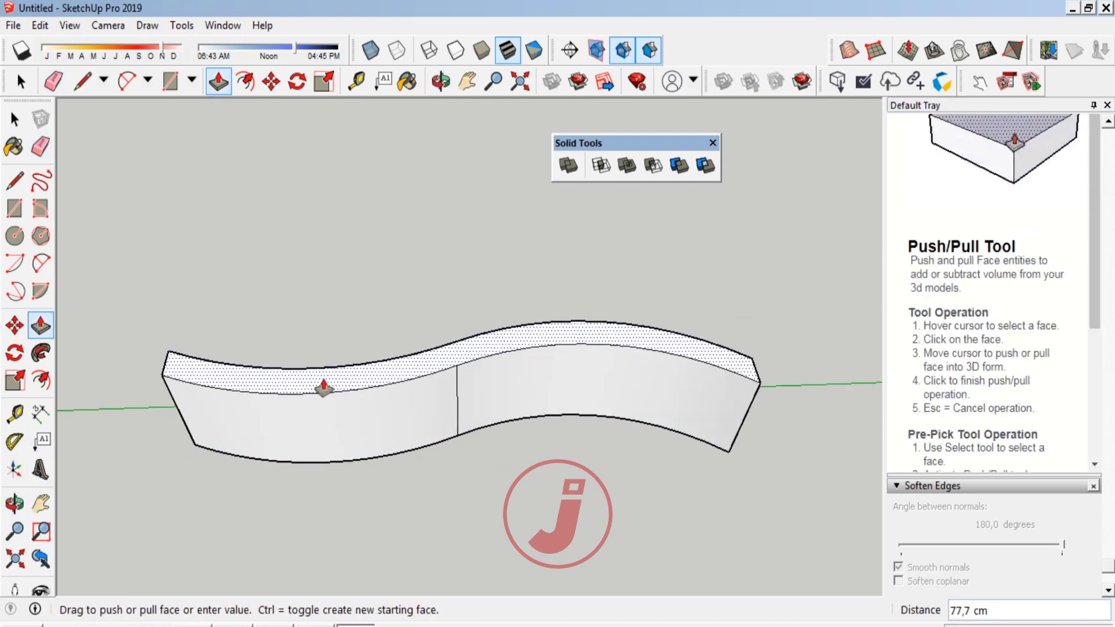
{"action": "left_click", "coordinate": [297, 307]}
{"action": "key", "text": "space"}
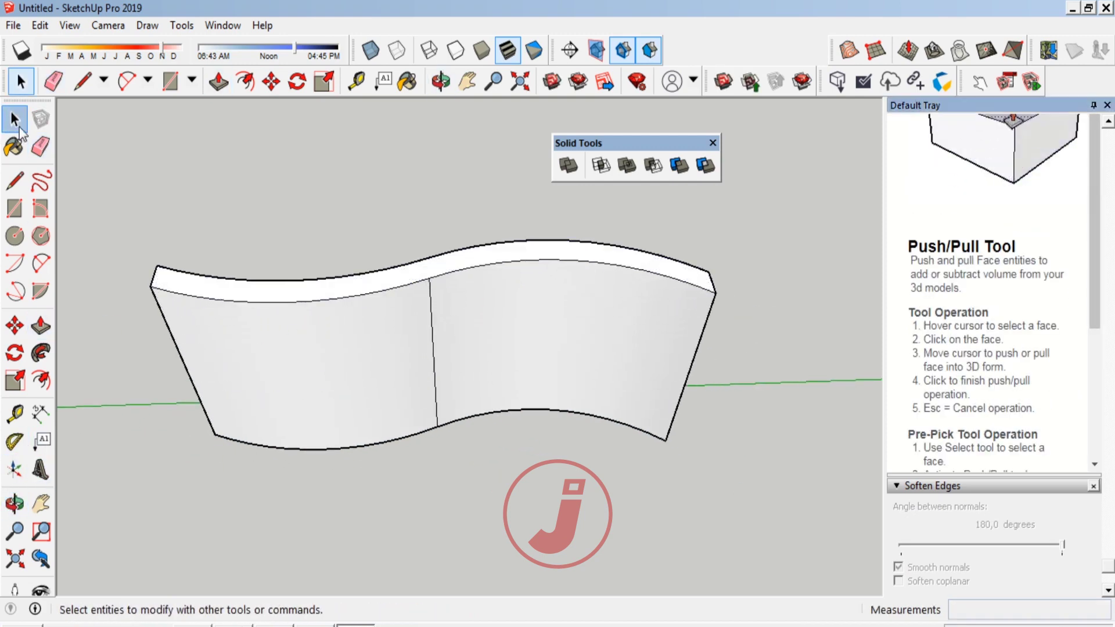
Paint the whole curved wall blue Color I06 and make it a group
{"action": "left_click", "coordinate": [342, 355]}
{"action": "triple_click", "coordinate": [343, 349]}
{"action": "key", "text": "b"}
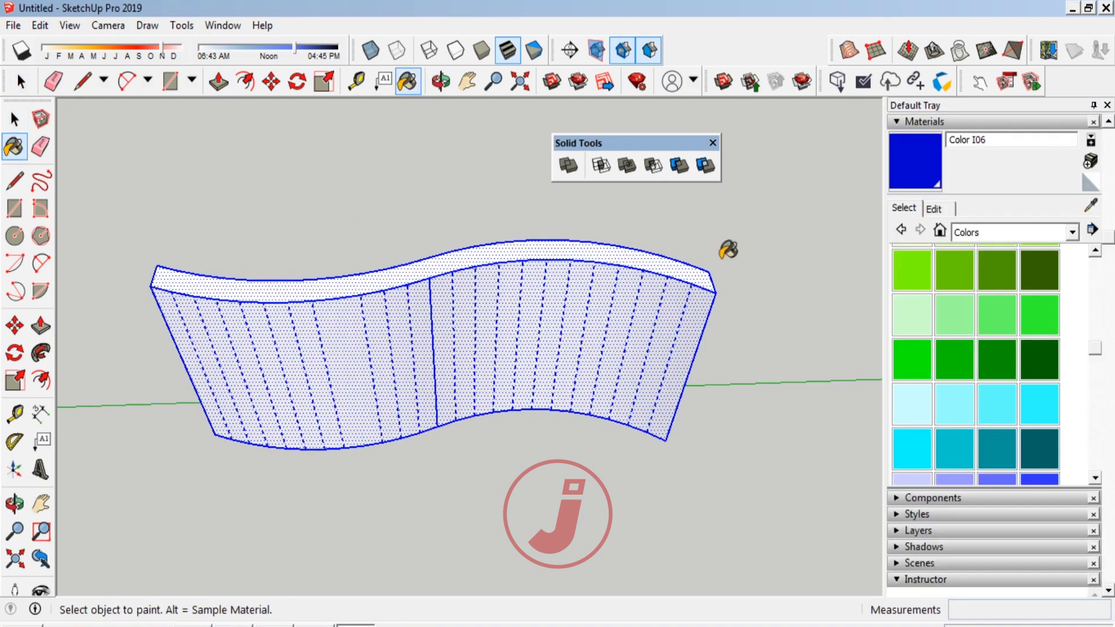
{"action": "left_click", "coordinate": [582, 313]}
{"action": "right_click", "coordinate": [580, 314]}
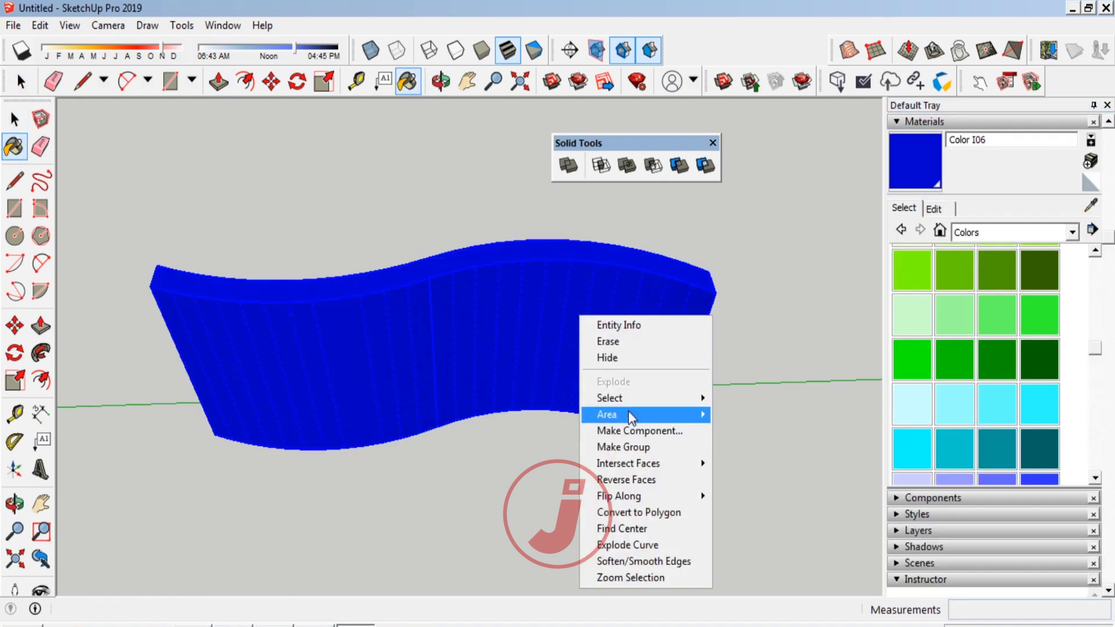
{"action": "left_click", "coordinate": [632, 446]}
{"action": "left_click", "coordinate": [15, 502]}
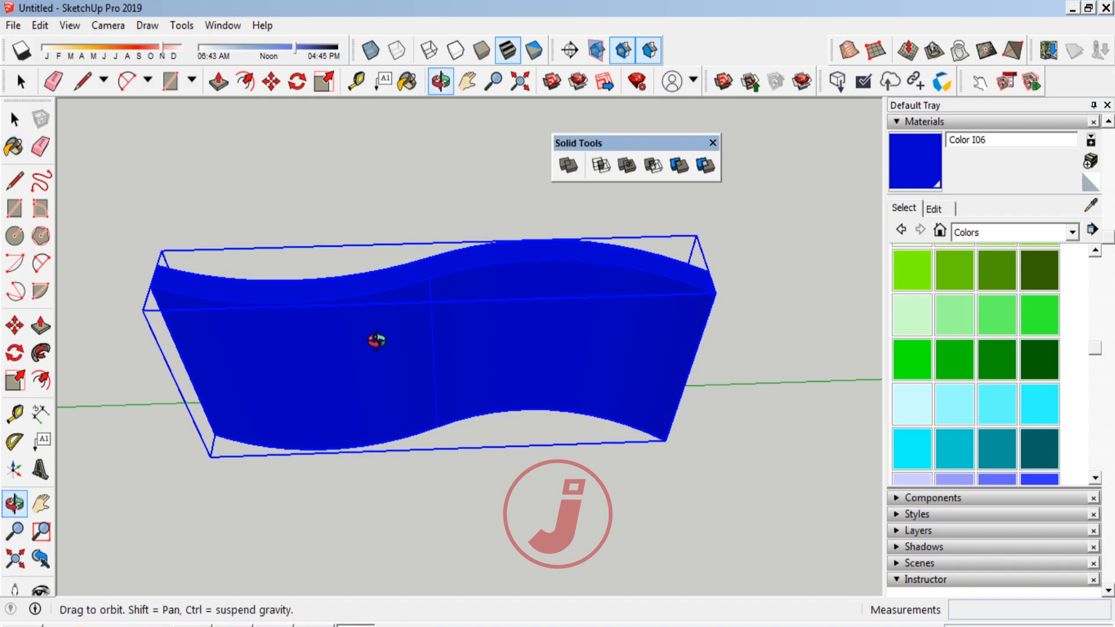
{"action": "mouse_move", "coordinate": [373, 339]}
{"action": "left_mouse_down"}
{"action": "mouse_move", "coordinate": [381, 521]}
{"action": "mouse_move", "coordinate": [406, 294]}
{"action": "mouse_move", "coordinate": [595, 463]}
{"action": "mouse_move", "coordinate": [525, 482]}
{"action": "mouse_move", "coordinate": [145, 451]}
{"action": "mouse_move", "coordinate": [134, 228]}
{"action": "left_mouse_up"}
Move the JIO letters onto the new wall and scale them up about 1.12 times
{"action": "left_click", "coordinate": [15, 120]}
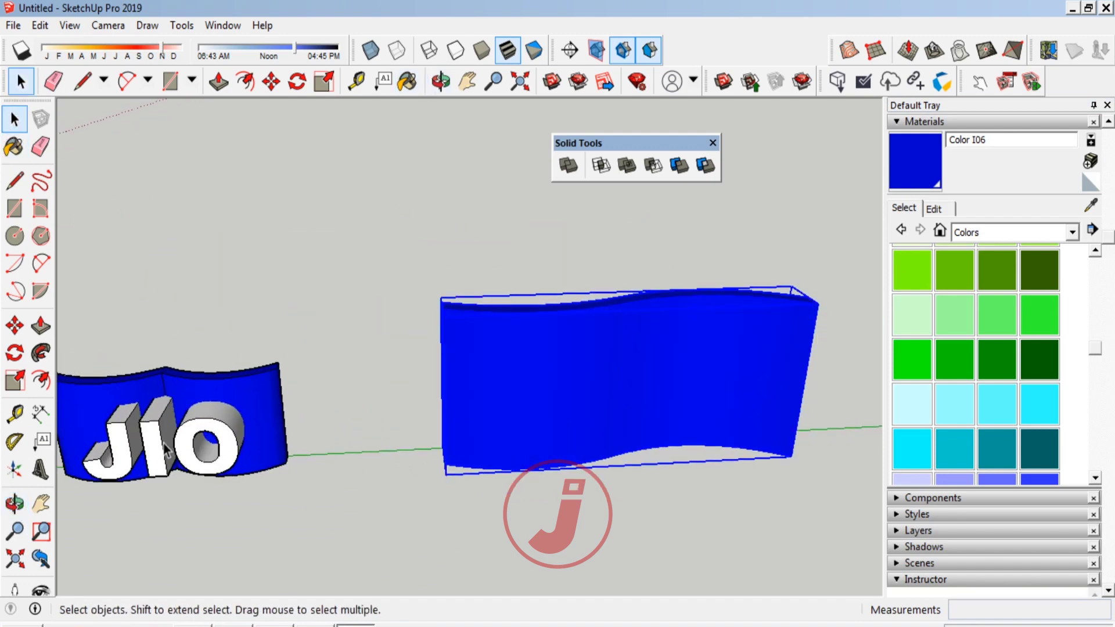
{"action": "left_click", "coordinate": [14, 325]}
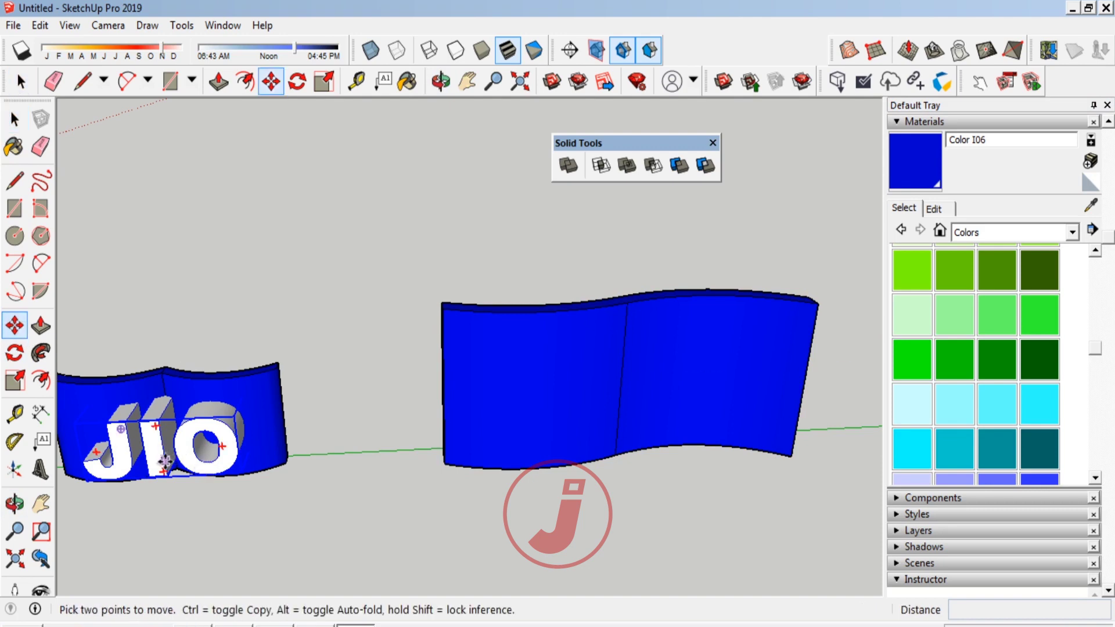
{"action": "left_click", "coordinate": [165, 462]}
{"action": "left_click", "coordinate": [609, 442]}
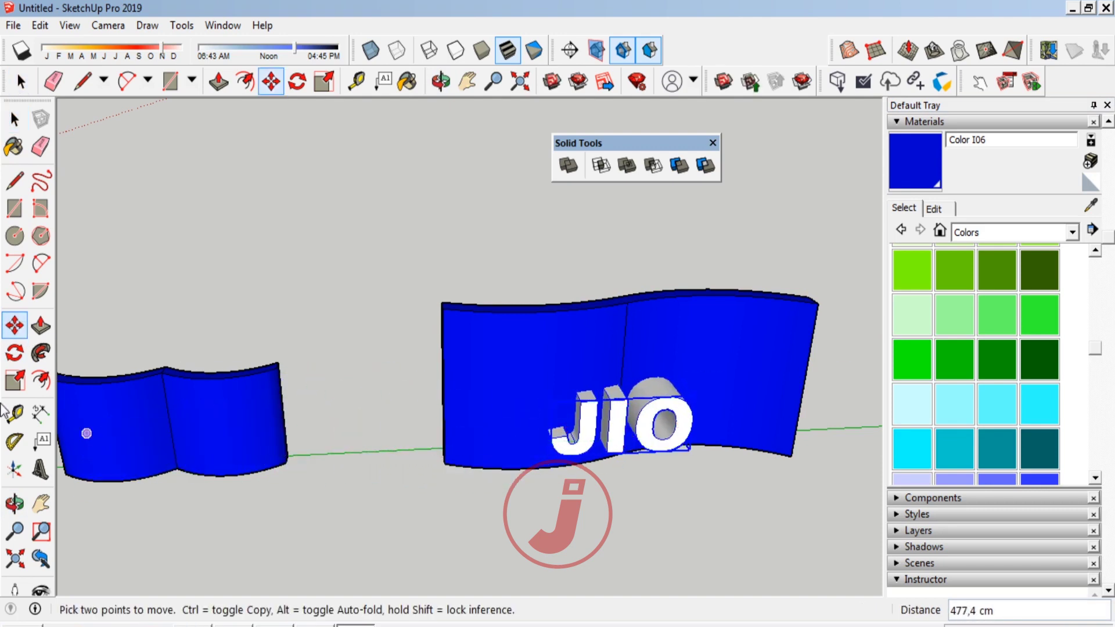
{"action": "left_click", "coordinate": [15, 380]}
{"action": "left_click_drag", "start_coordinate": [697, 395], "coordinate": [540, 398]}
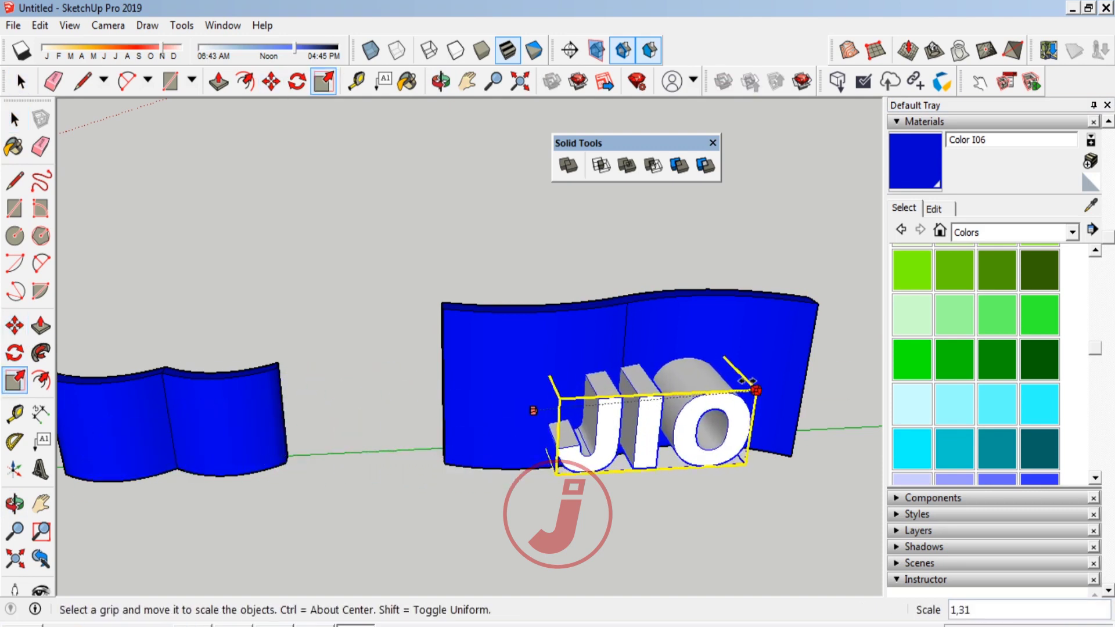
{"action": "left_click", "coordinate": [15, 502]}
{"action": "left_click", "coordinate": [15, 325]}
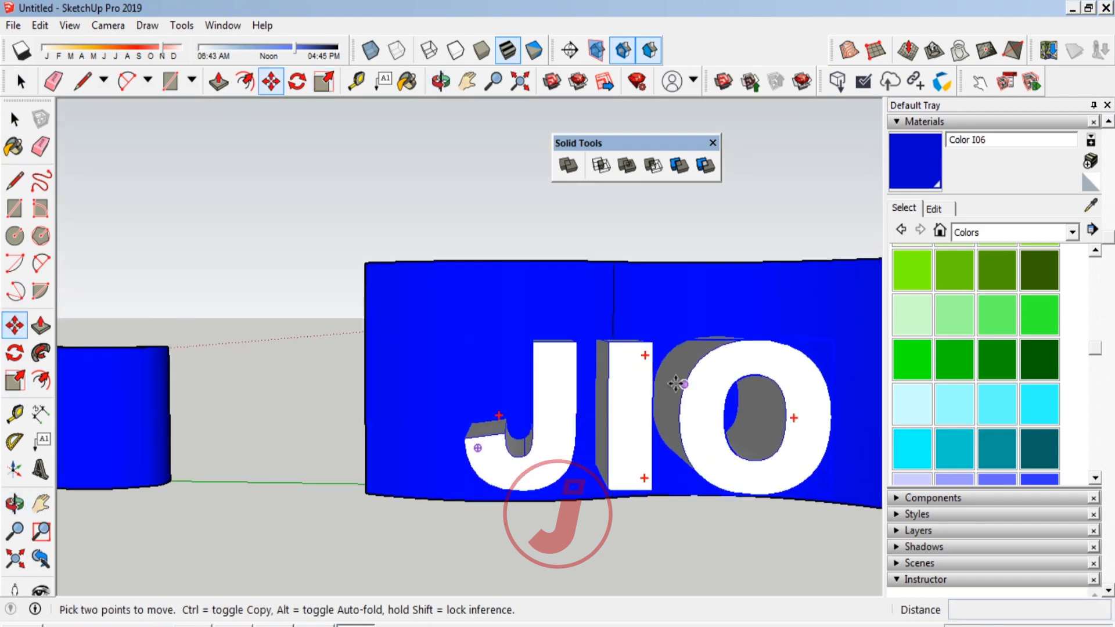
{"action": "left_click", "coordinate": [14, 503]}
{"action": "mouse_move", "coordinate": [494, 453]}
{"action": "left_mouse_down"}
{"action": "mouse_move", "coordinate": [572, 488]}
{"action": "mouse_move", "coordinate": [567, 448]}
{"action": "mouse_move", "coordinate": [443, 443]}
{"action": "left_mouse_up"}
{"action": "key", "text": "space"}
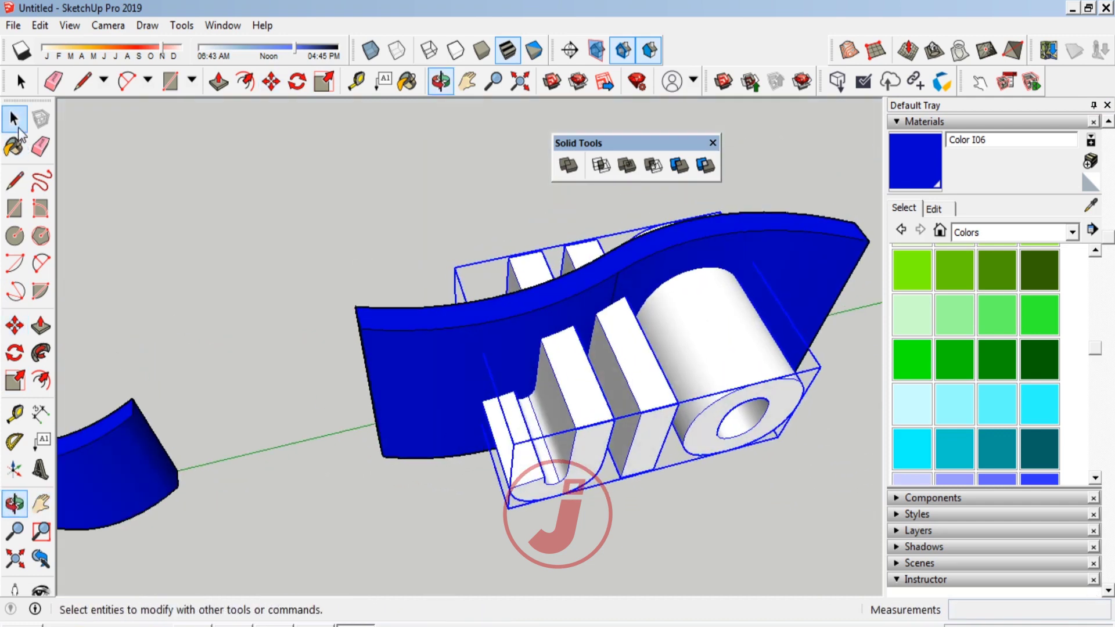
Subtract the JIO letters from the new wavy wall with Solid Tools
{"action": "left_click", "coordinate": [314, 242]}
{"action": "scroll", "coordinate": [277, 357], "scroll_direction": "down", "scroll_amount": 2}
{"action": "middle_click_drag", "start_coordinate": [356, 381], "coordinate": [626, 229]}
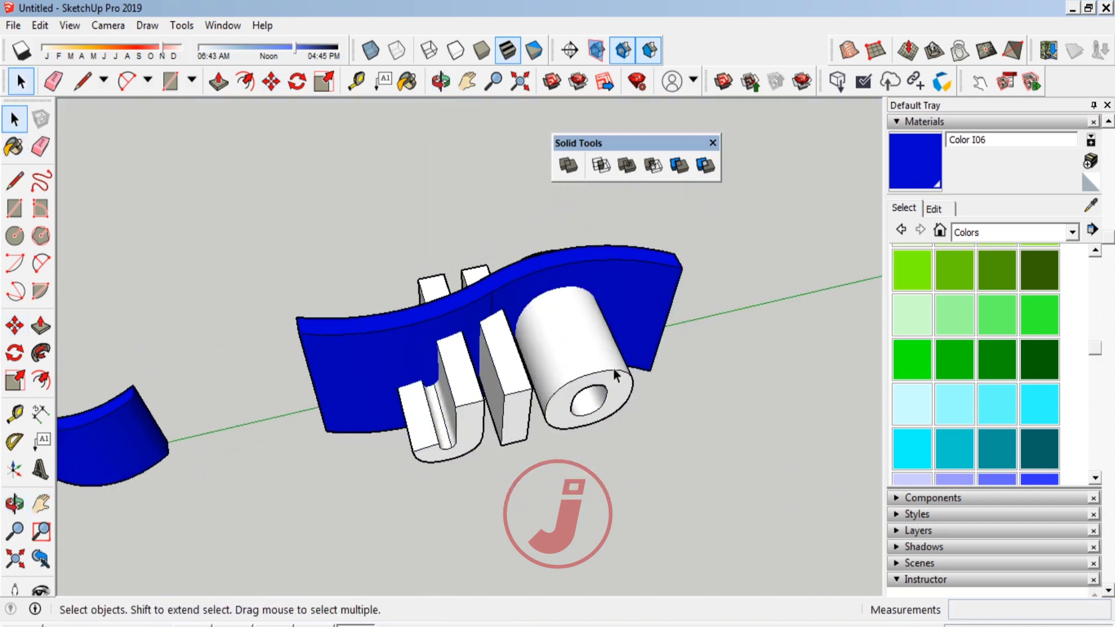
{"action": "left_click", "coordinate": [653, 166]}
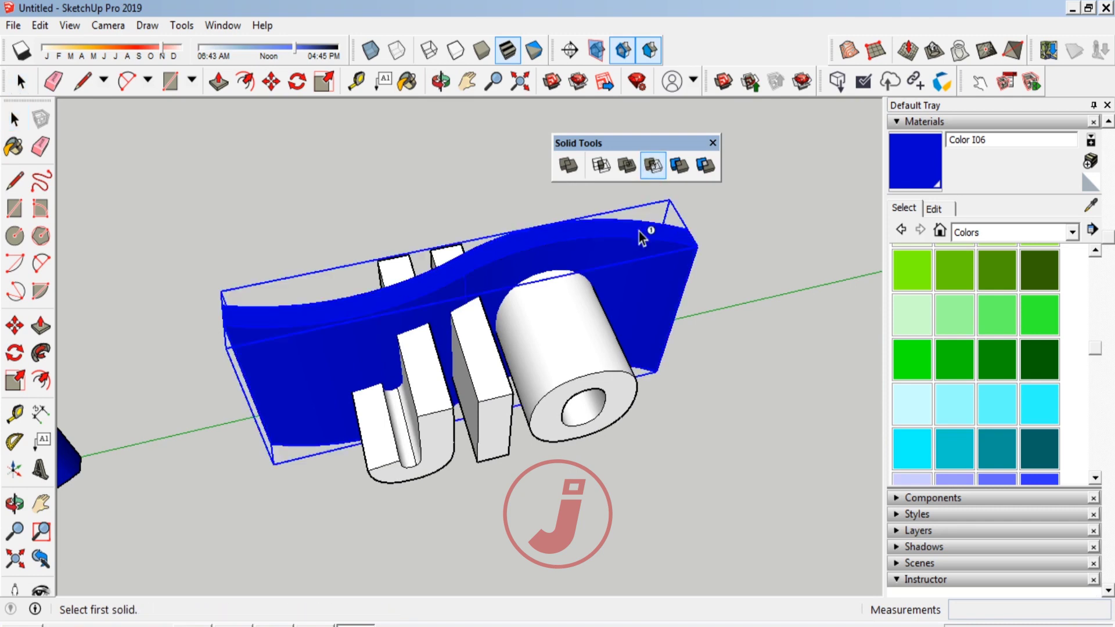
{"action": "left_click", "coordinate": [573, 344]}
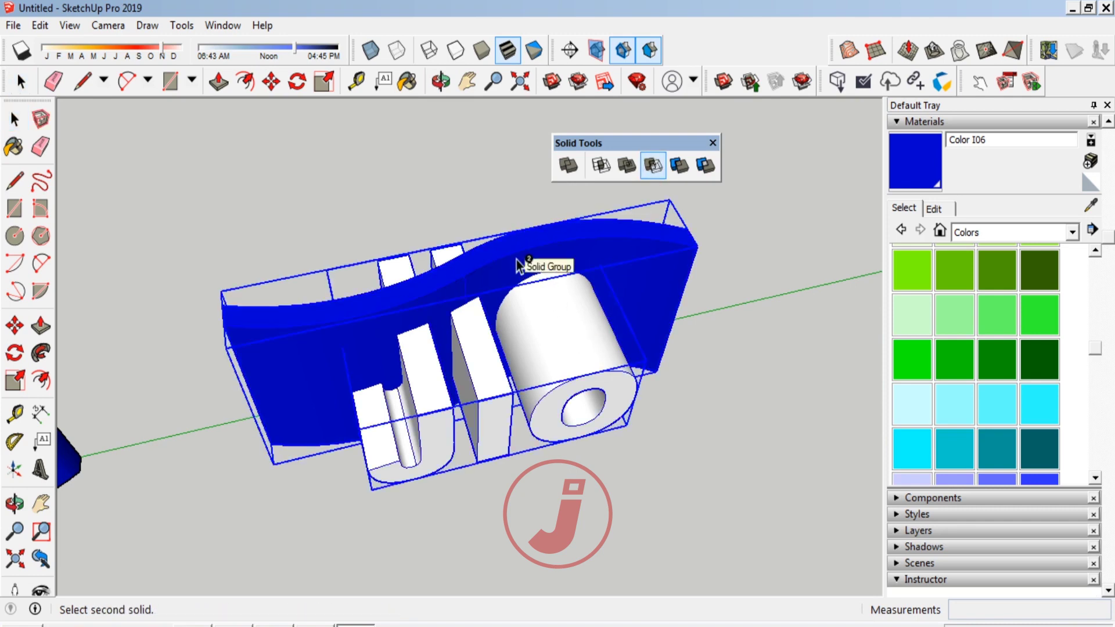
{"action": "left_click", "coordinate": [523, 262]}
Delete the leftover plain blue band beside the carved wall
{"action": "left_click", "coordinate": [15, 503]}
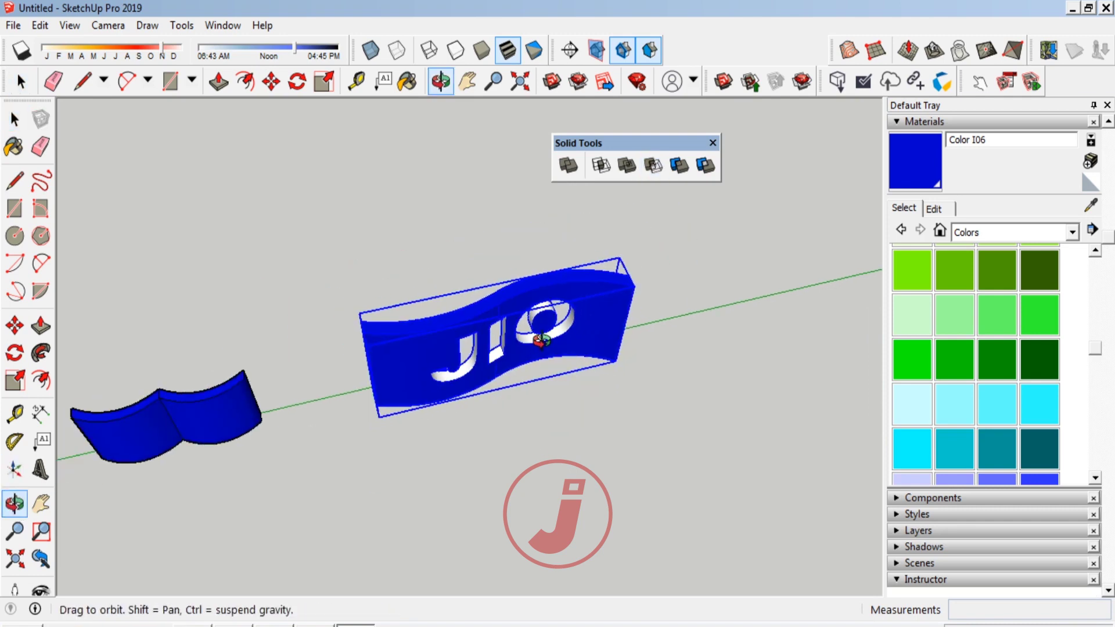
{"action": "left_click_drag", "start_coordinate": [219, 453], "coordinate": [318, 358]}
{"action": "scroll", "coordinate": [319, 358], "scroll_direction": "up", "scroll_amount": 2}
{"action": "left_click", "coordinate": [15, 119]}
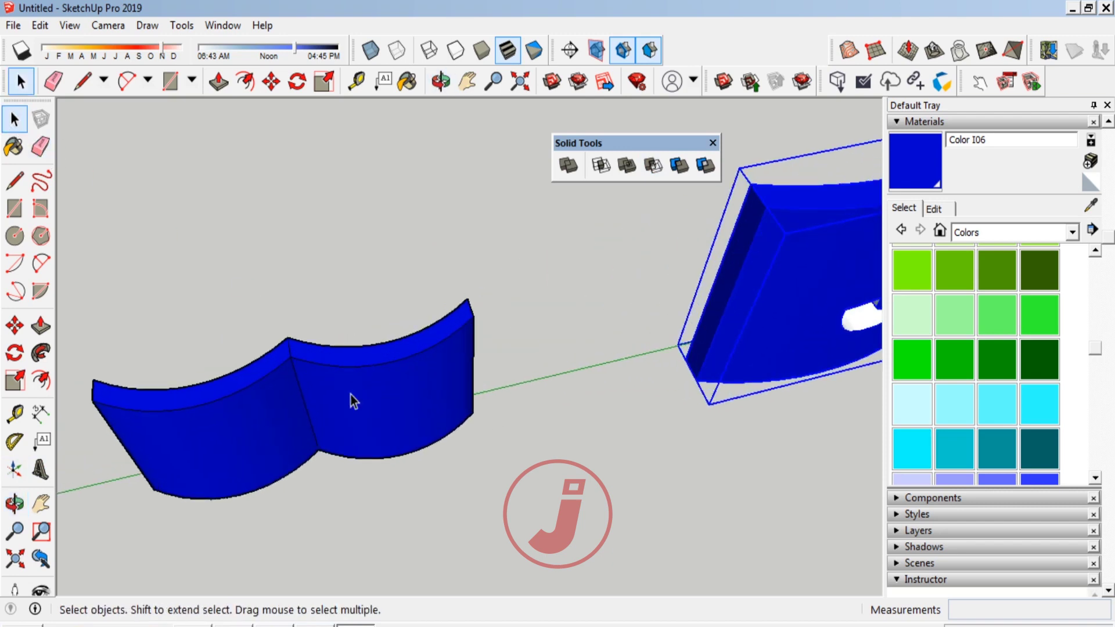
{"action": "left_click", "coordinate": [341, 373]}
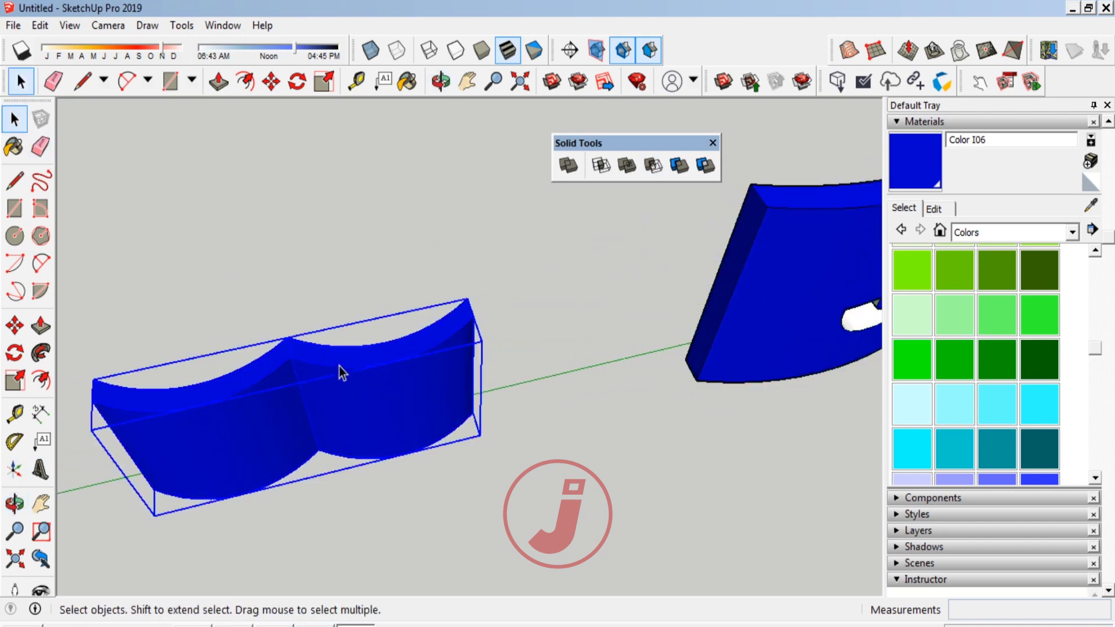
{"action": "key", "text": "Delete"}
Zoom out and orbit to face the row of four JIO panels
{"action": "scroll", "coordinate": [413, 367], "scroll_direction": "down", "scroll_amount": 2}
{"action": "scroll", "coordinate": [490, 358], "scroll_direction": "down", "scroll_amount": 2}
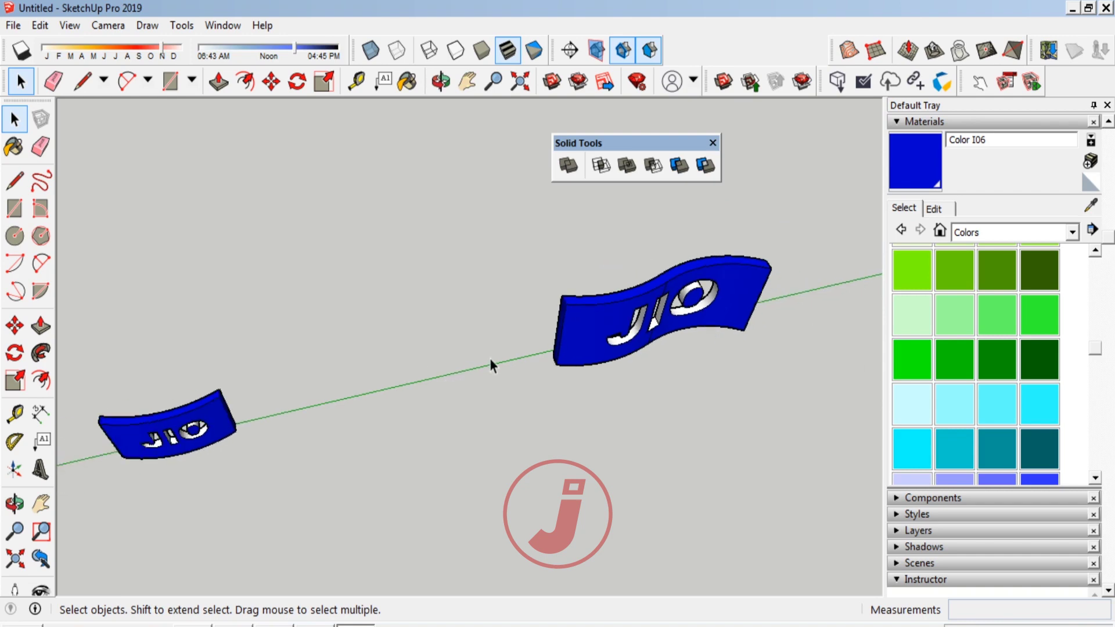
{"action": "scroll", "coordinate": [489, 357], "scroll_direction": "down", "scroll_amount": 1}
{"action": "left_click", "coordinate": [14, 503]}
{"action": "mouse_move", "coordinate": [465, 326]}
{"action": "left_mouse_down"}
{"action": "mouse_move", "coordinate": [579, 274]}
{"action": "mouse_move", "coordinate": [765, 353]}
{"action": "mouse_move", "coordinate": [430, 405]}
{"action": "mouse_move", "coordinate": [406, 490]}
{"action": "mouse_move", "coordinate": [382, 467]}
{"action": "left_mouse_up"}
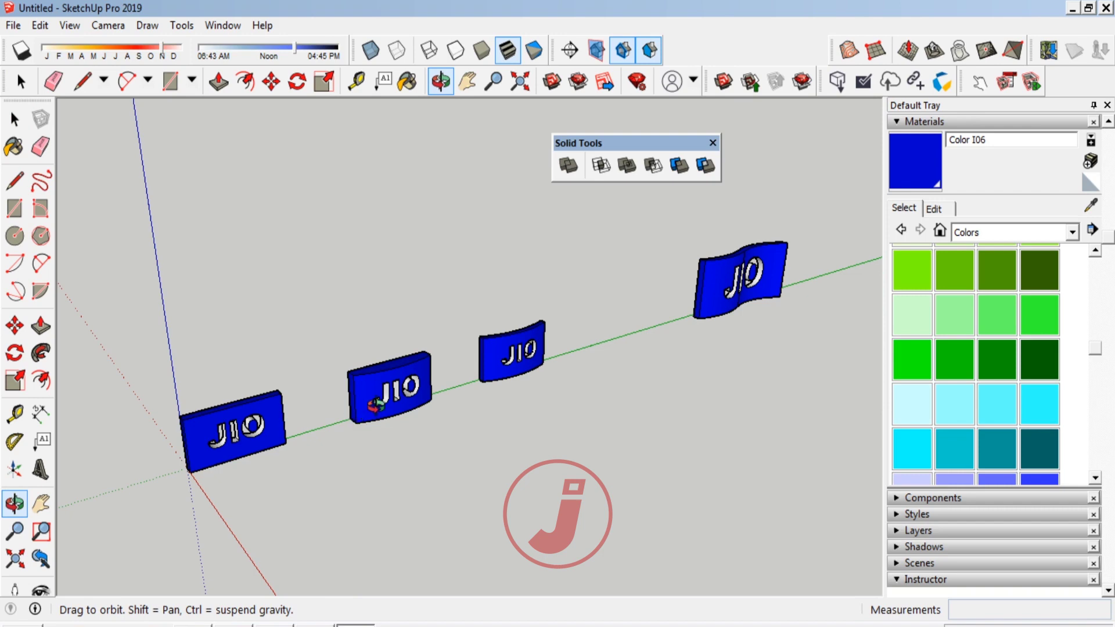
{"action": "mouse_move", "coordinate": [353, 425]}
{"action": "left_mouse_down"}
{"action": "mouse_move", "coordinate": [339, 462]}
{"action": "mouse_move", "coordinate": [304, 364]}
{"action": "mouse_move", "coordinate": [476, 331]}
{"action": "mouse_move", "coordinate": [448, 367]}
{"action": "left_mouse_up"}
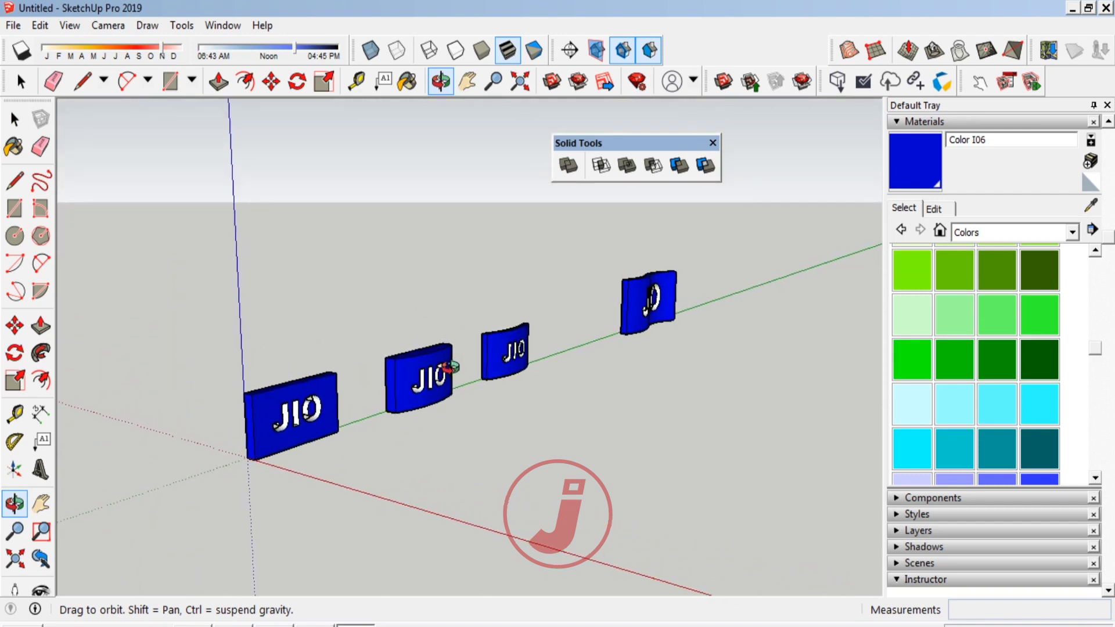